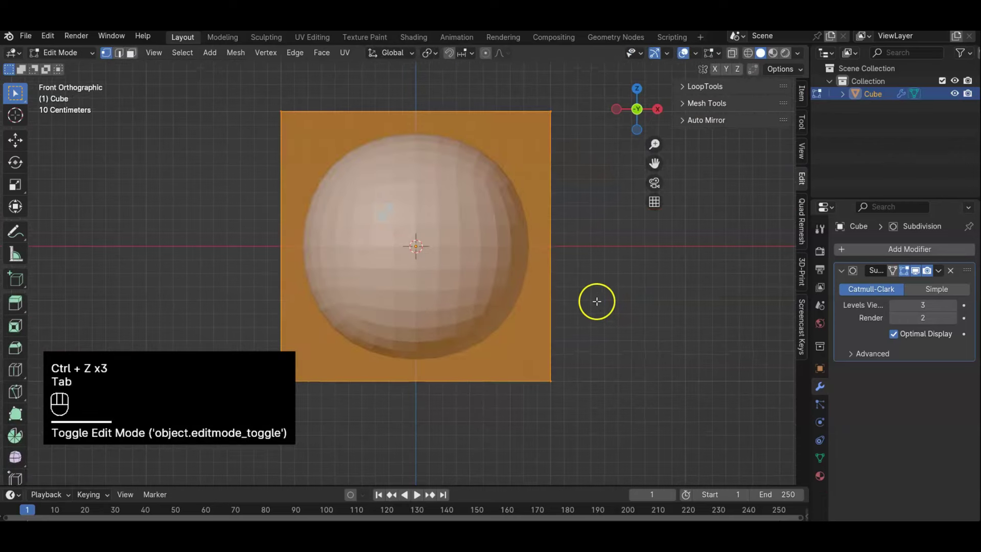
Step: Try adding a horizontal loop cut around the cube and sliding it close to the bottom edge
key("ctrl+r")
left_click(562, 225)
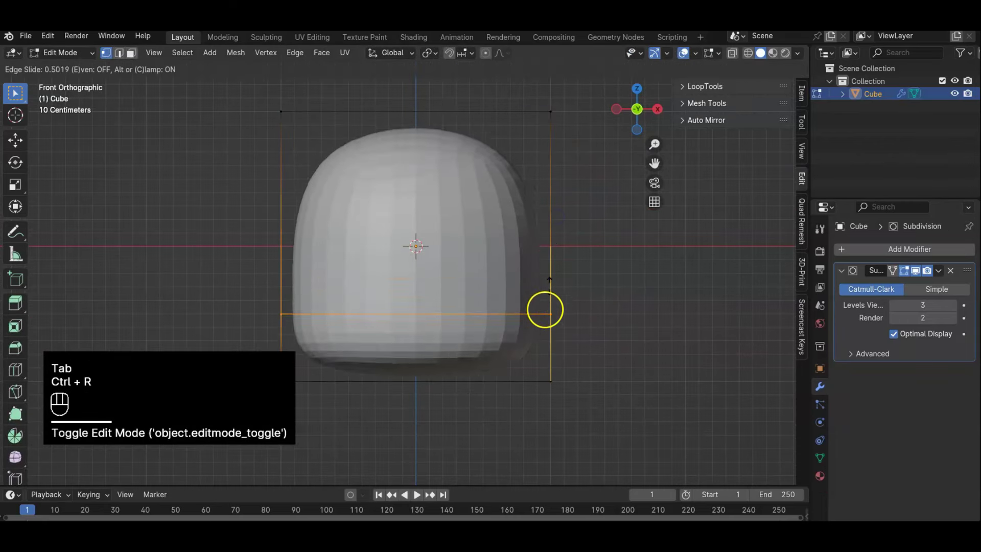
left_click(543, 345)
middle_click_drag(630, 355, 554, 350)
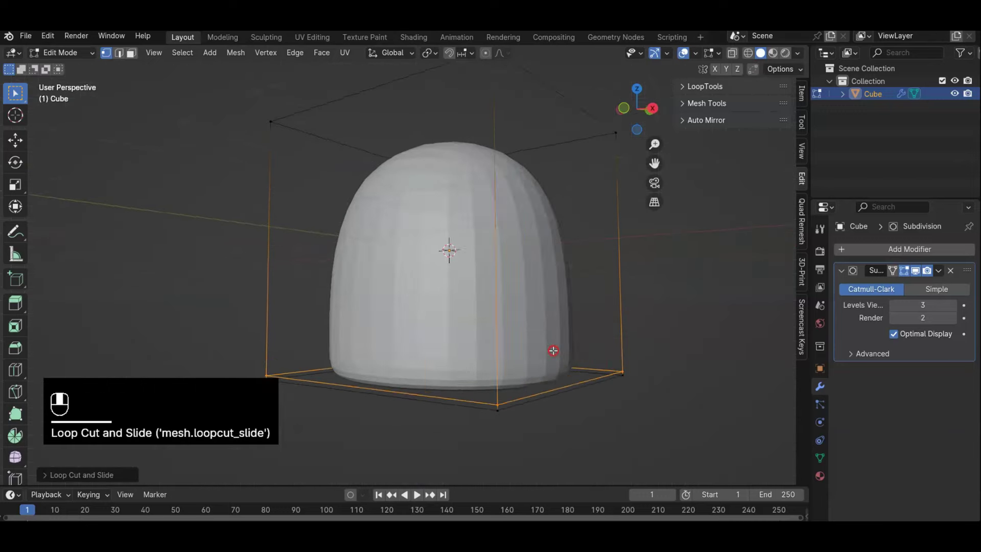
Step: Try moving the cube's lowest vertices and the loop cut up along Z, selecting them in X-ray from the right view
key("KP_3")
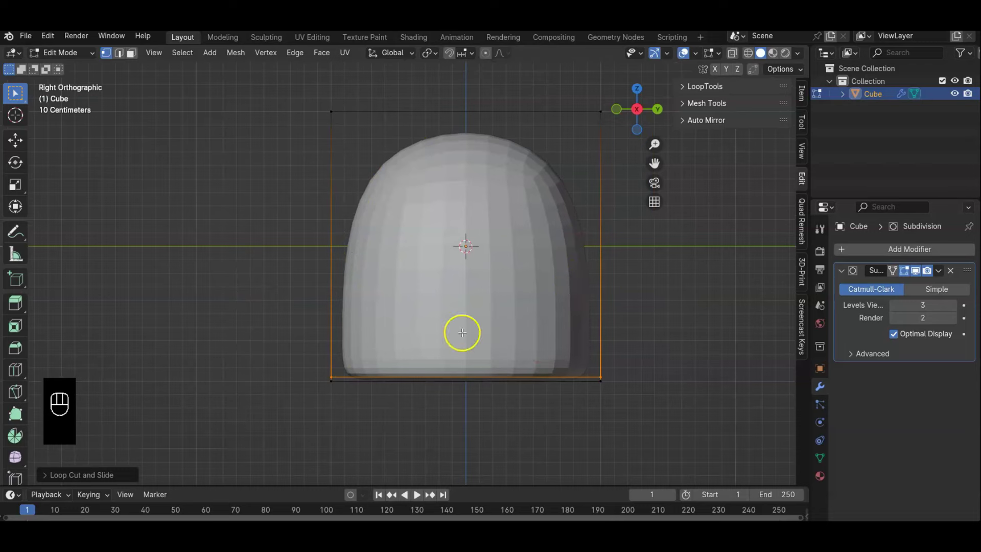
left_click_drag(286, 316, 664, 407)
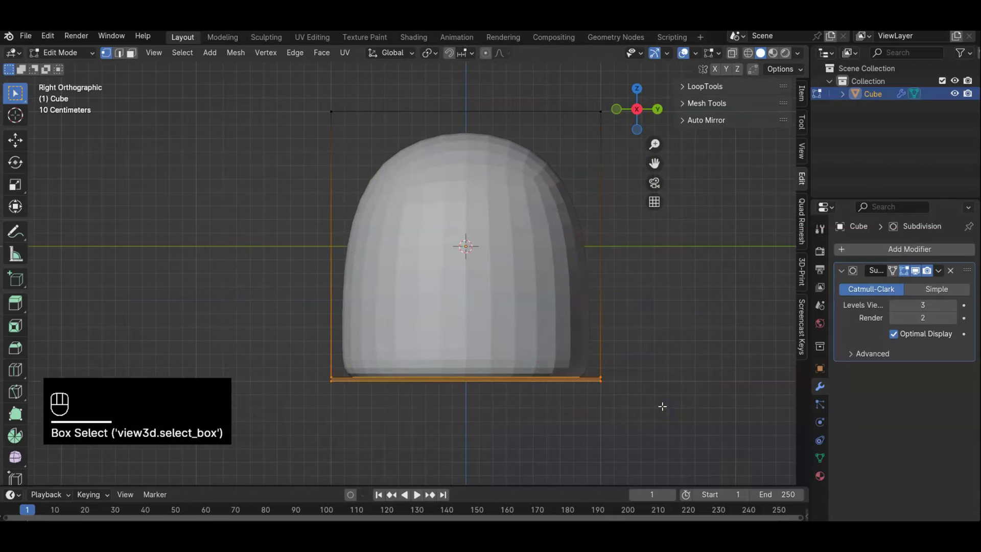
key("alt+z")
left_click_drag(323, 324, 700, 434)
key("g")
key("z")
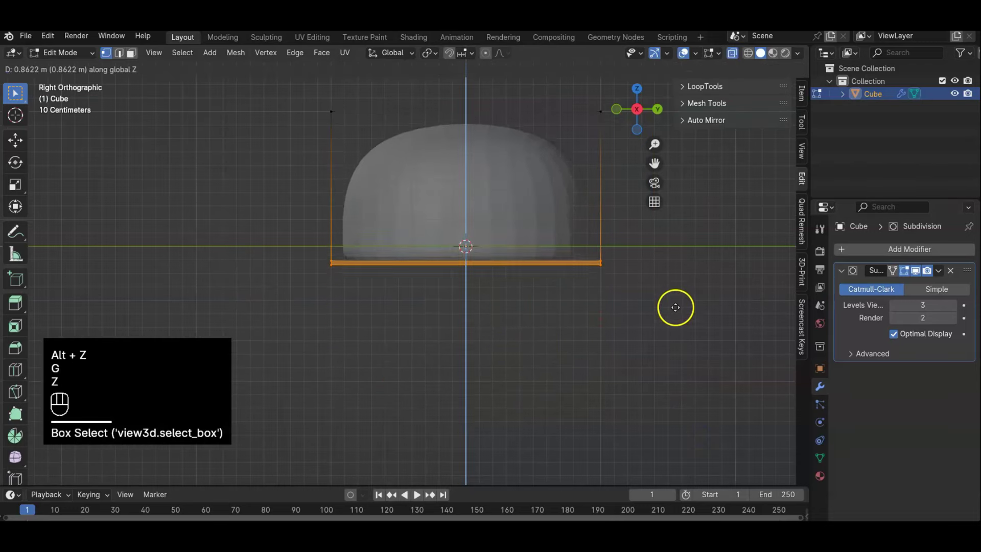
left_click(678, 340)
middle_click_drag(676, 339, 635, 367)
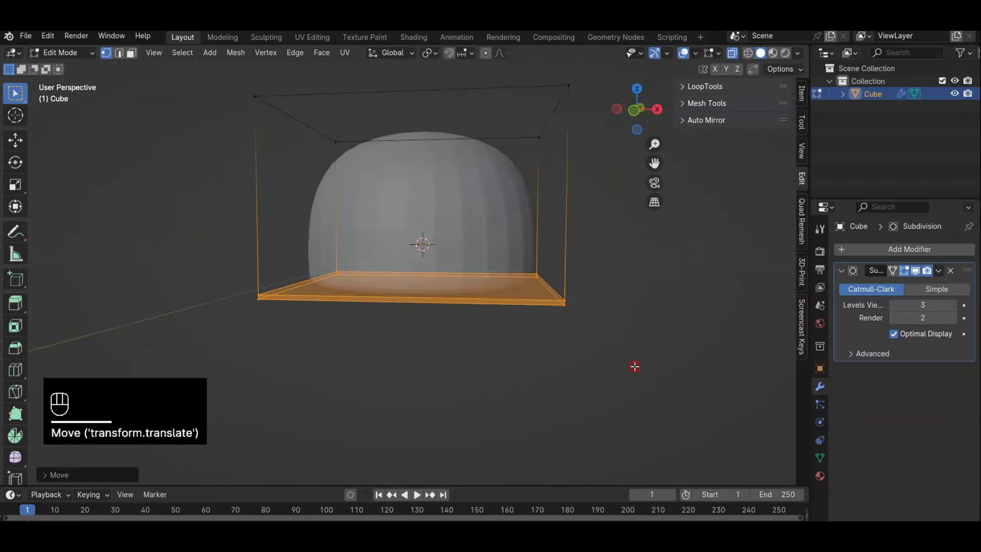
Step: Undo the upward move and the loop cut to restore the plain subdivided cube
key("KP_1")
key("ctrl+z")
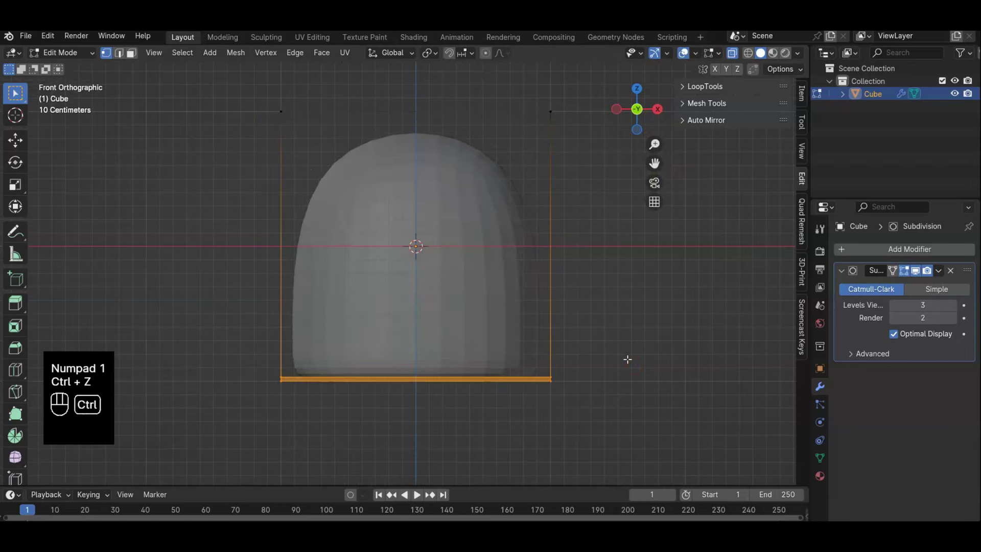
key("ctrl+z")
key("ctrl+z")
key("ctrl+z")
key("ctrl+z")
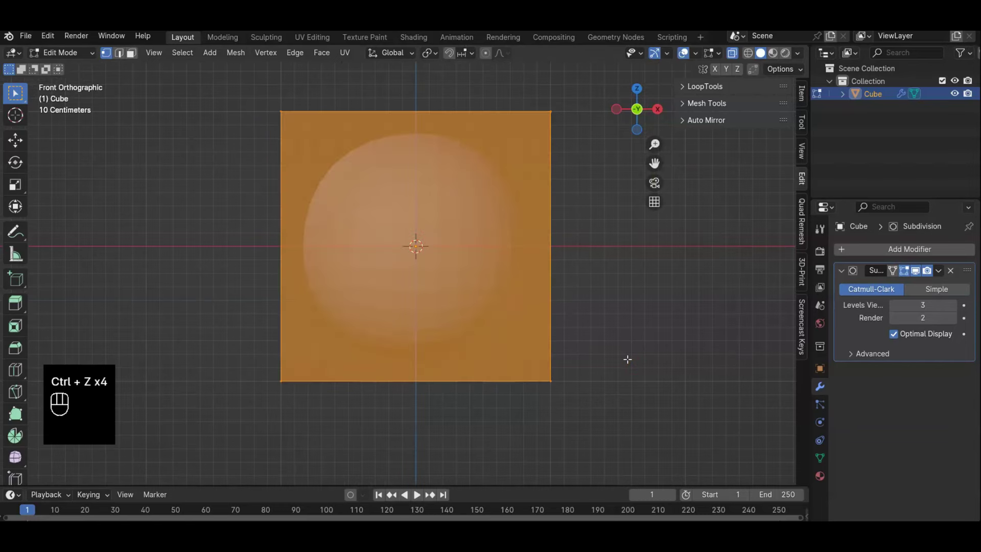
Step: Return the cube to Edit Mode with face selection active and X-ray turned off
key("Tab")
middle_click_drag(628, 363, 626, 309)
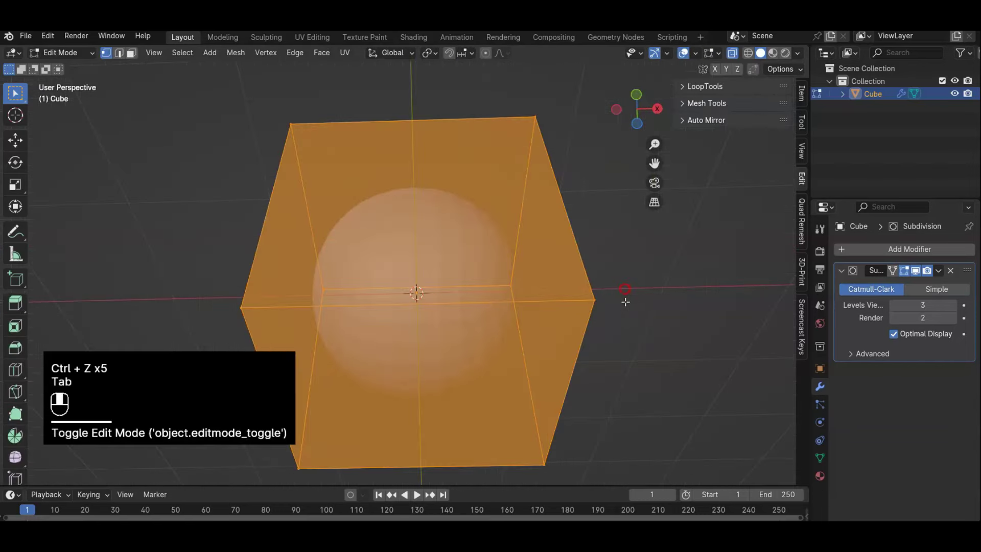
left_click(581, 360)
key("3")
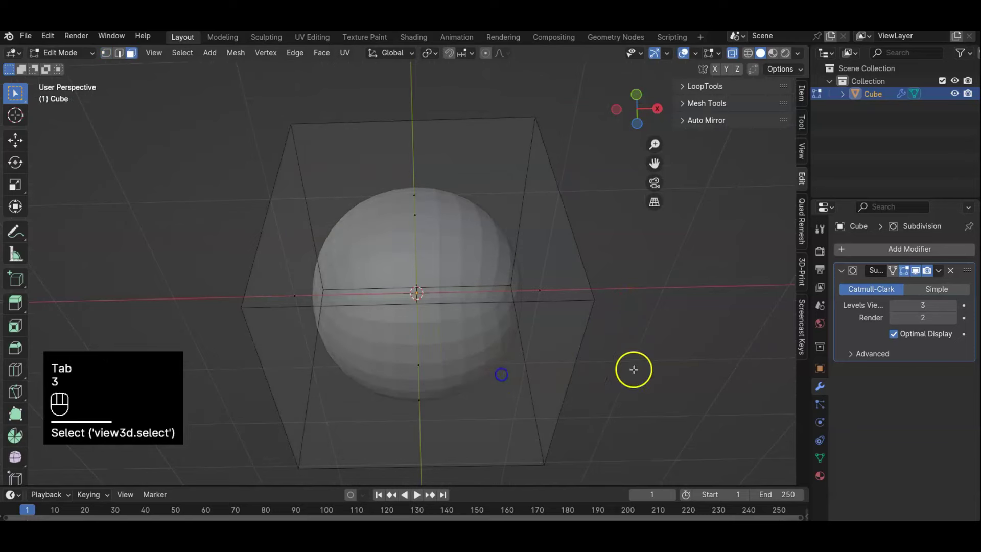
left_click(416, 378)
key("KP_1")
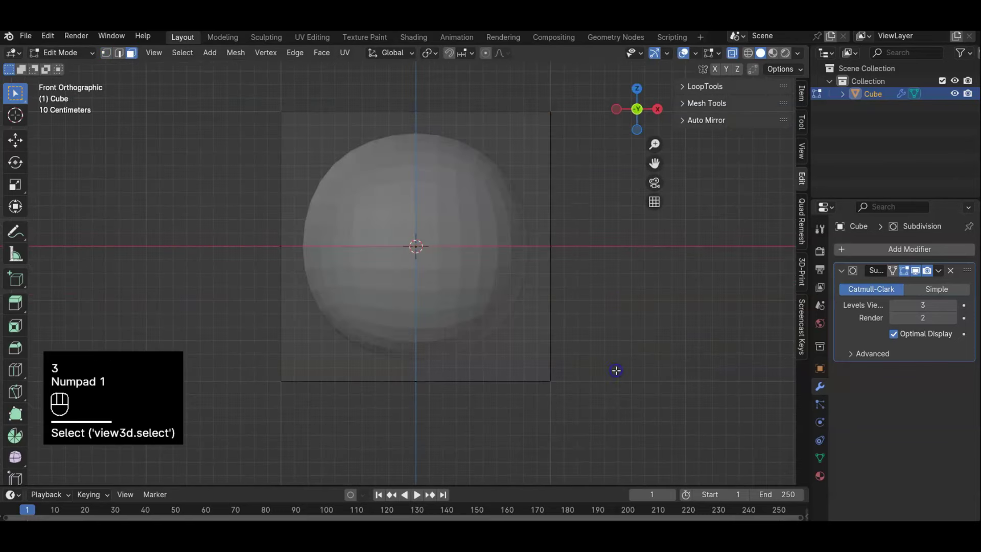
key("alt+z")
Step: Try to stretch the shape by moving the cube's bottom face down along Z, and undo the move
middle_click_drag(630, 399, 545, 380)
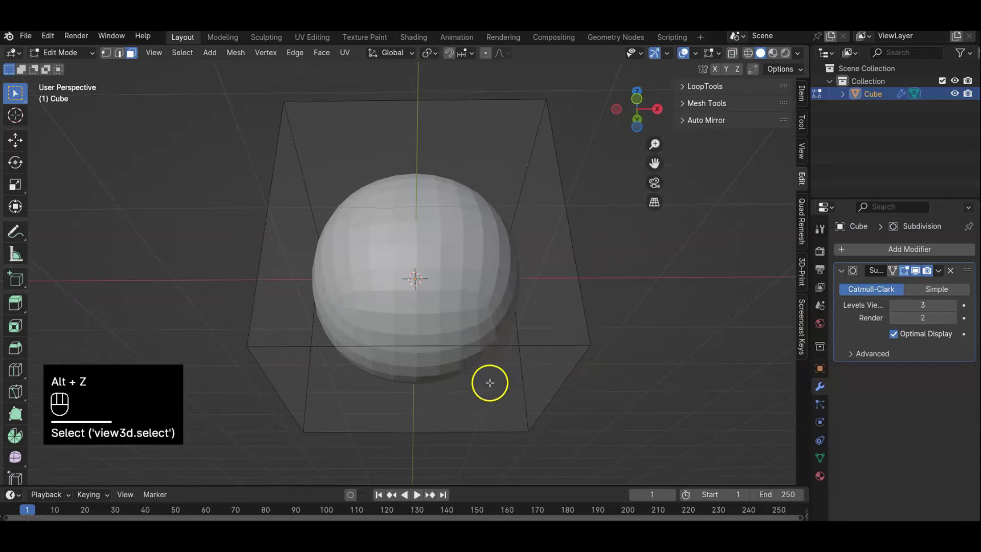
key("KP_1")
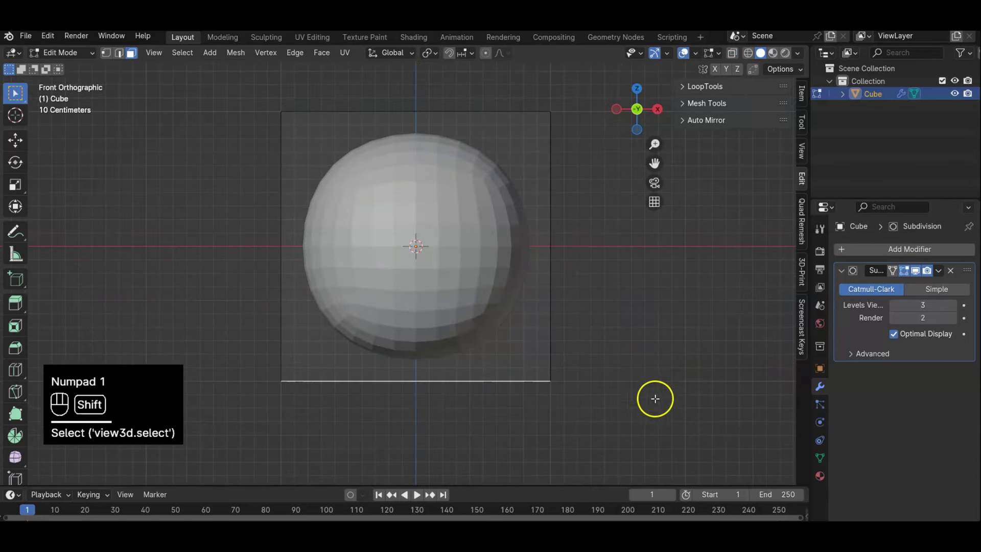
middle_click_drag(654, 398, 652, 313, "shift")
key("g")
key("z")
left_click(672, 483)
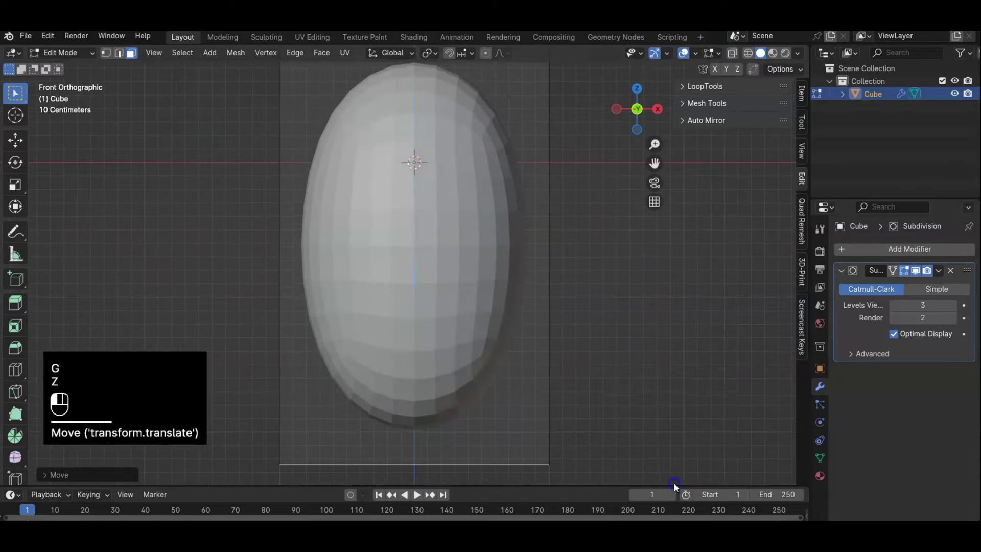
key("ctrl+z")
Step: Try extruding the bottom face downward with a loop cut near its lower edge, and undo both operations
middle_click_drag(664, 399, 648, 339, "shift")
scroll(650, 344, "down", 3)
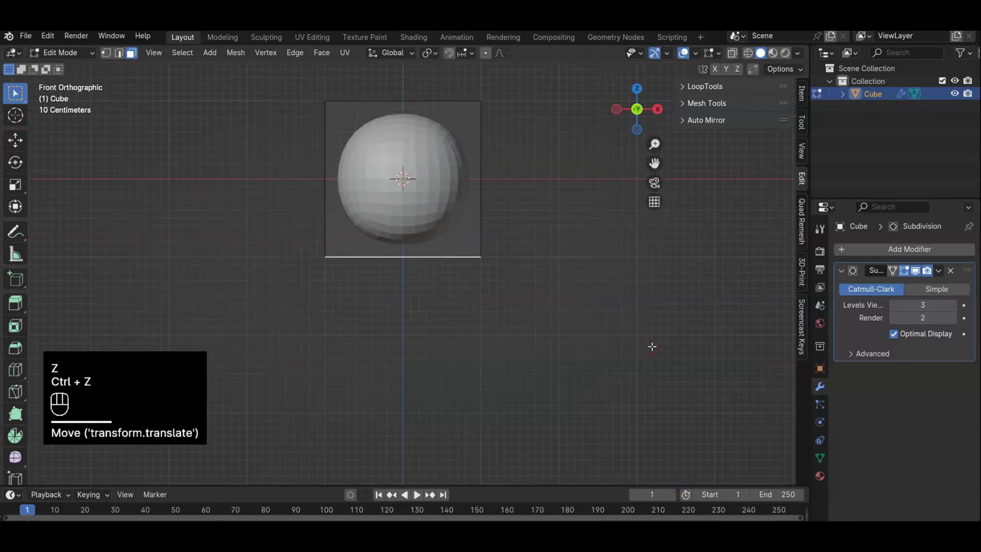
key("e")
left_click(647, 452)
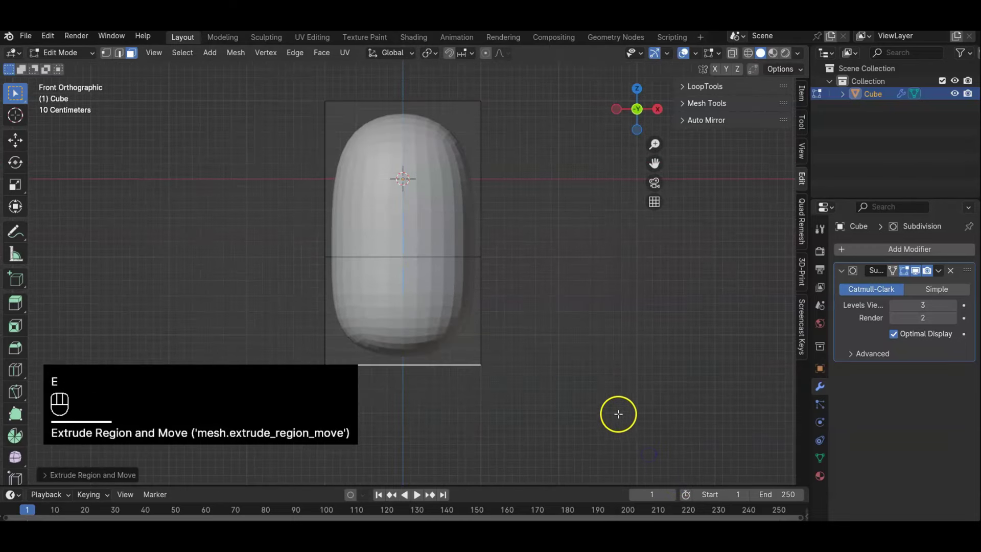
key("ctrl+r")
left_click(495, 328)
left_click(498, 344)
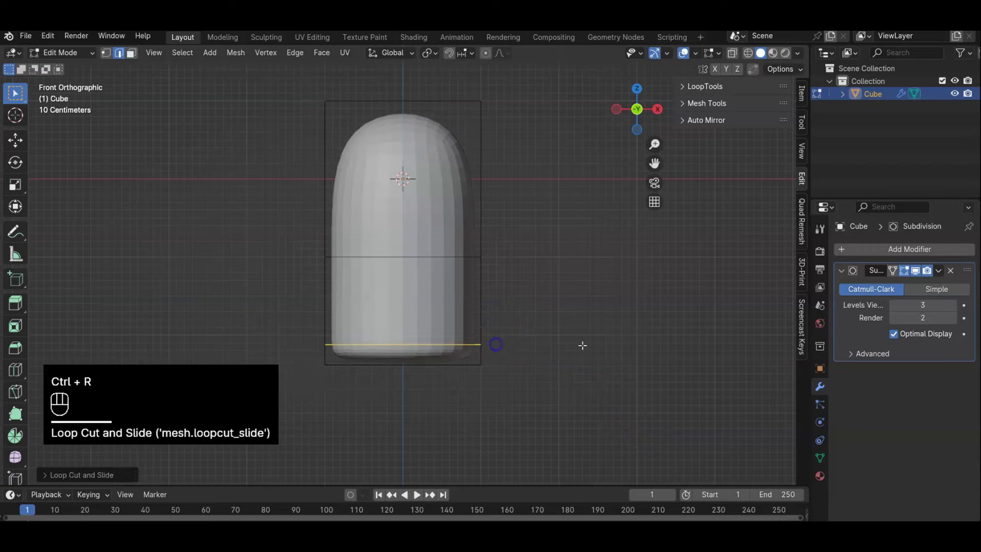
key("ctrl+z")
key("ctrl+z")
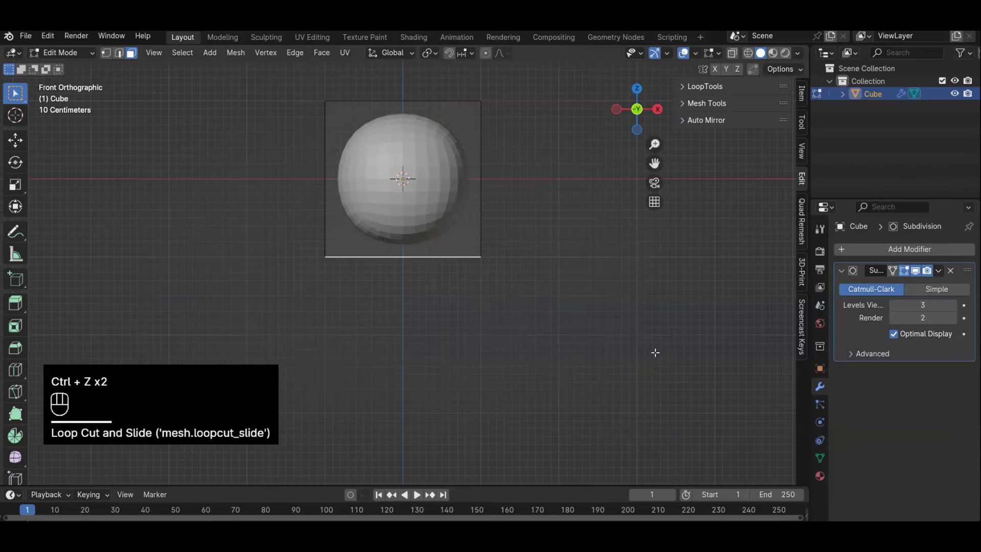
Step: Apply the cube's Subdivision modifier in Object Mode and return to Edit Mode
middle_click_drag(650, 347, 637, 386, "shift")
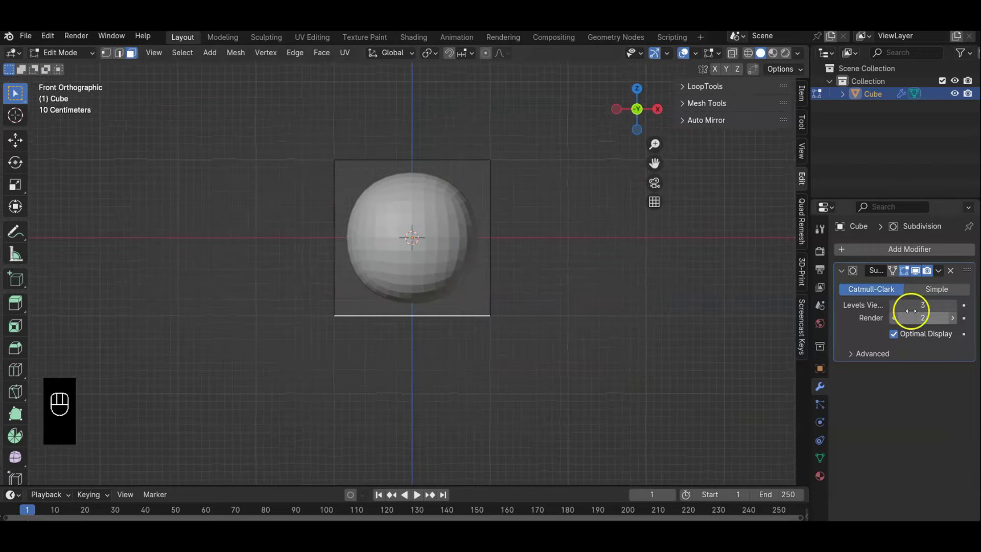
key("Tab")
left_click(938, 271)
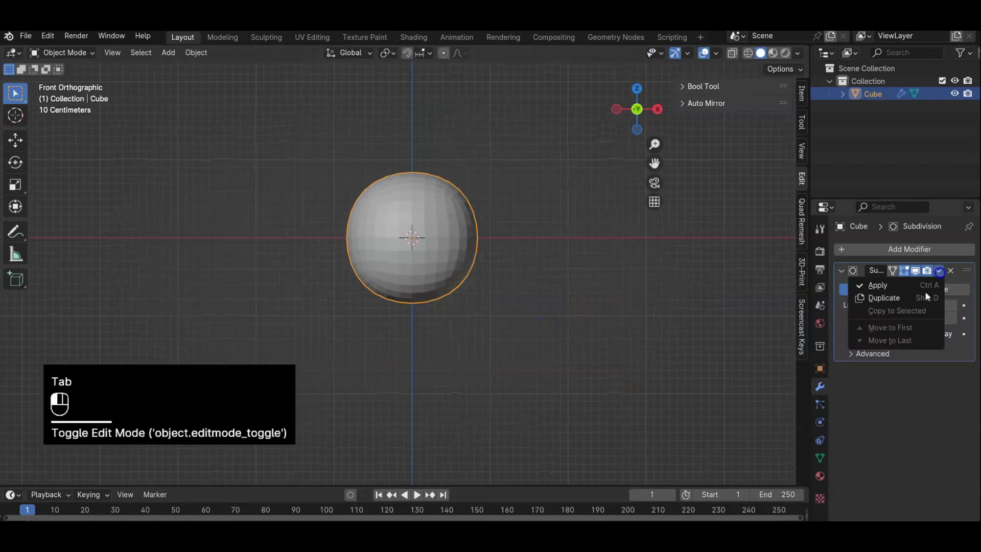
left_click(923, 286)
key("Tab")
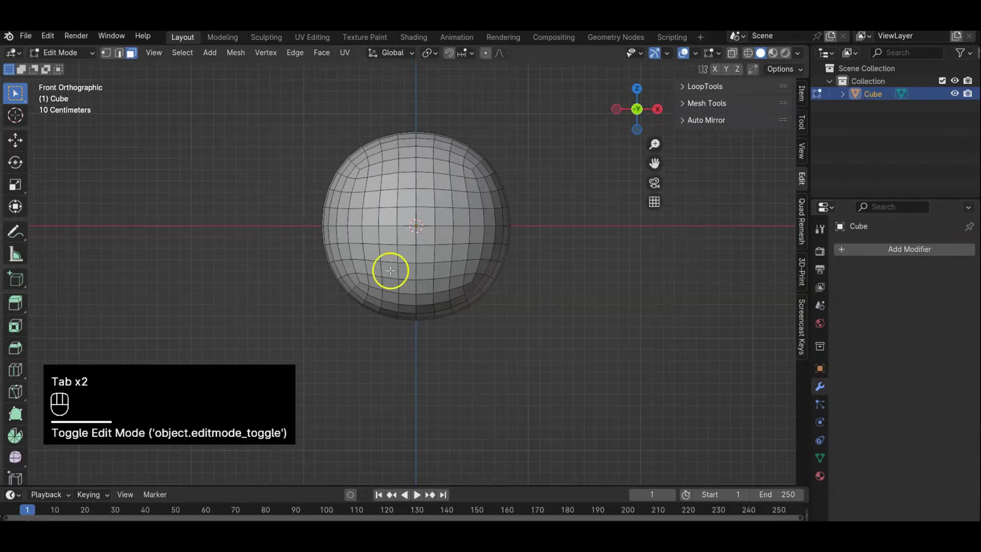
Step: Delete all vertices below the sphere's middle edge loop, using X-ray vertex selection, and turn X-ray back off
left_click_drag(302, 237, 642, 390)
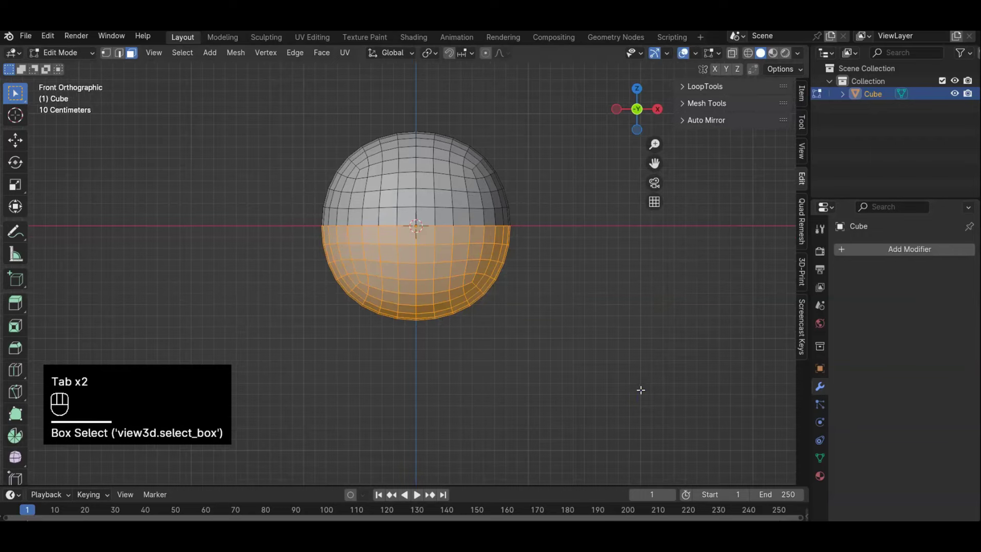
key("alt+z")
key("1")
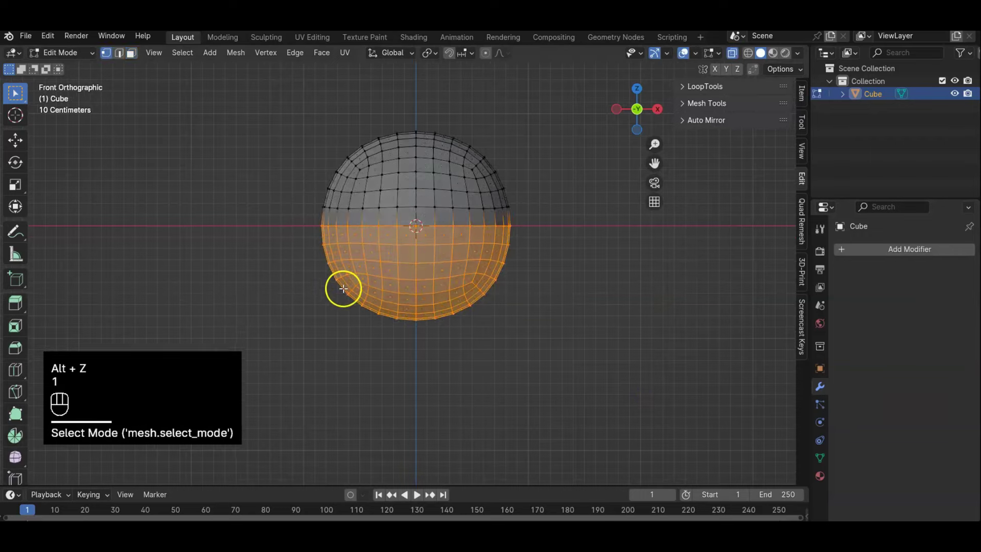
left_click(292, 237)
left_click_drag(285, 235, 583, 376)
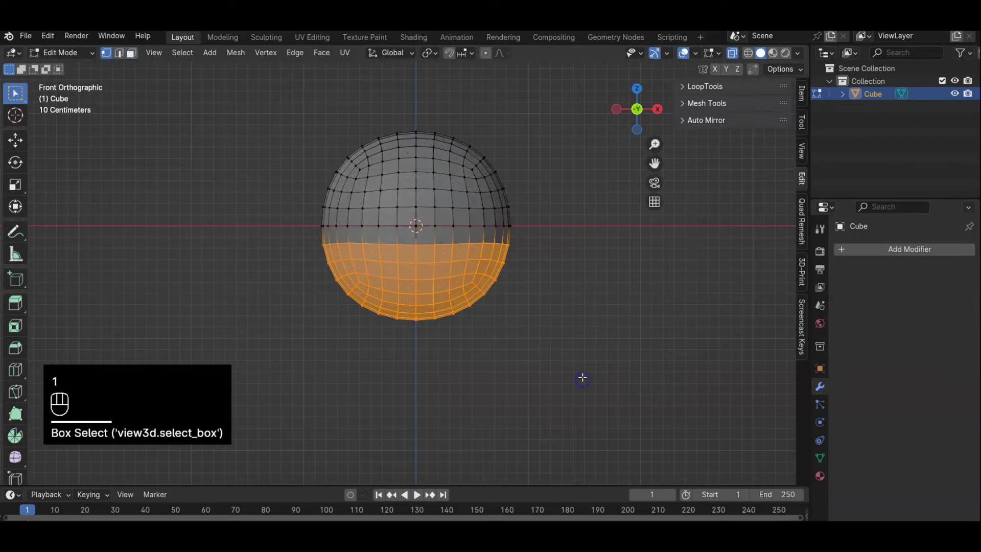
key("x")
left_click(567, 373)
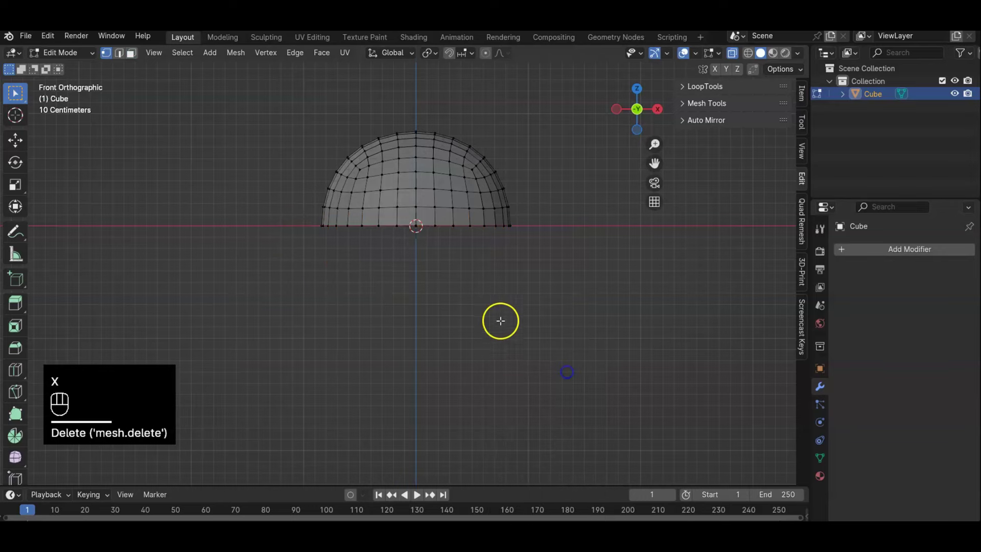
middle_click_drag(598, 337, 485, 295)
key("alt+z")
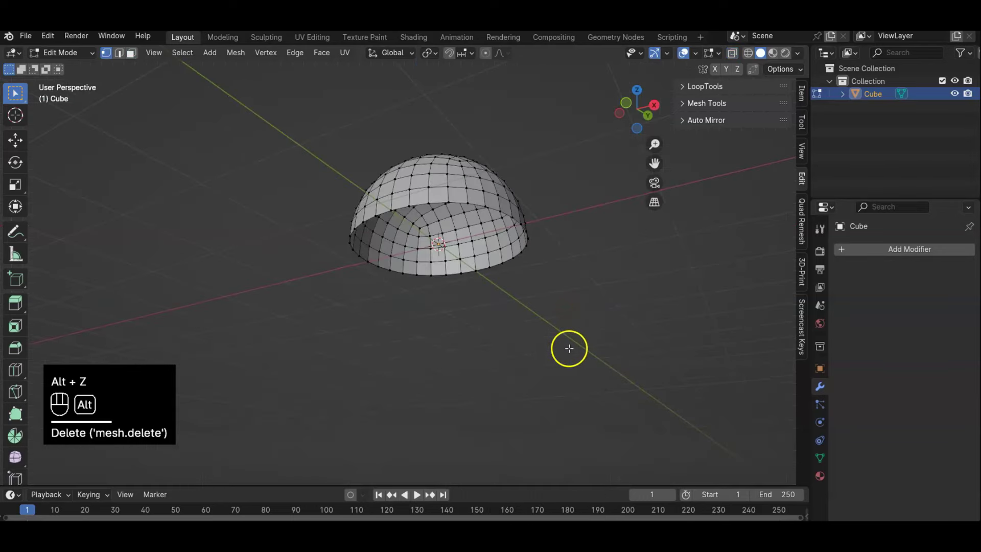
Step: Extrude the dome's open bottom edge loop downward along Z by about 1.8 m
middle_click_drag(574, 323, 620, 343)
scroll(600, 331, "up", 2)
key("3")
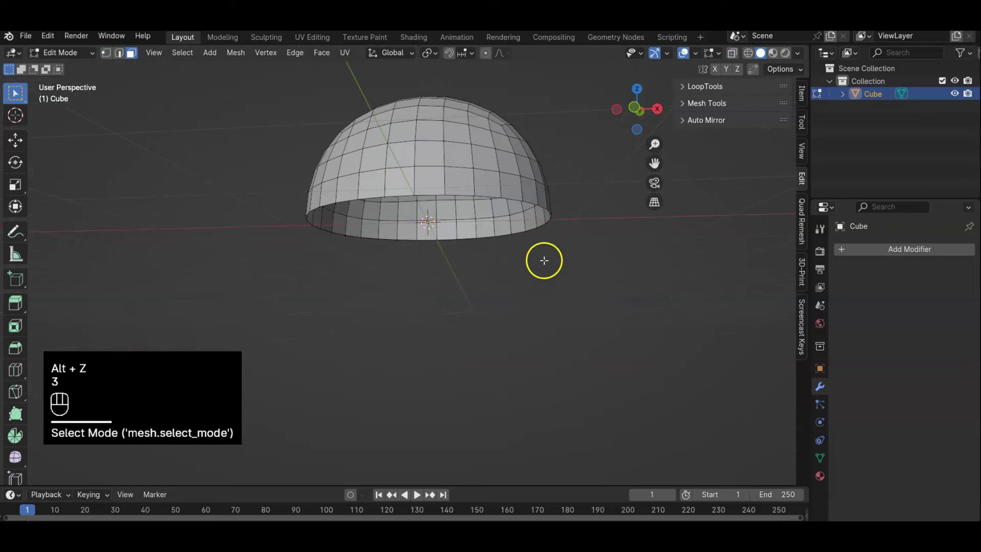
left_click(500, 198, "alt")
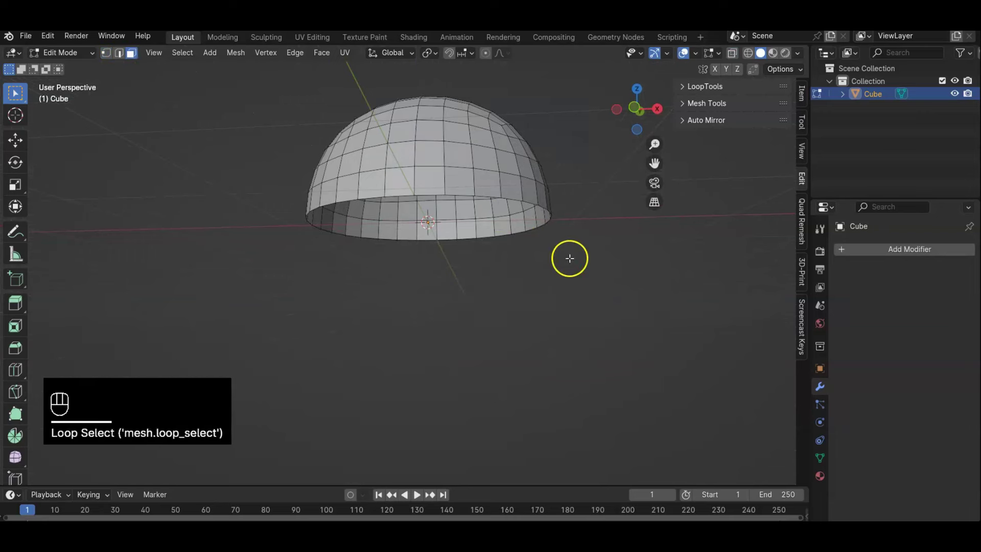
key("2")
left_click(510, 199, "alt")
key("KP_1")
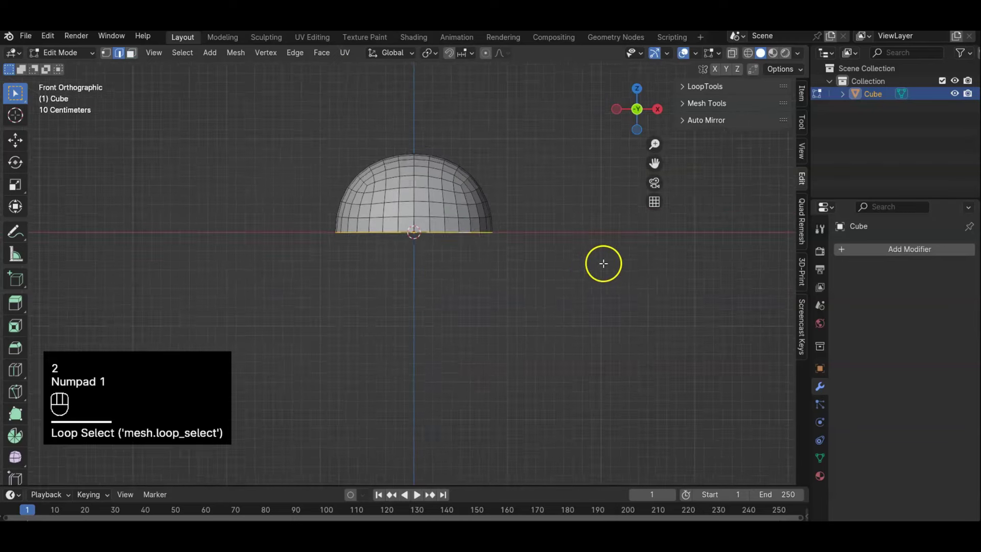
key("e")
key("z")
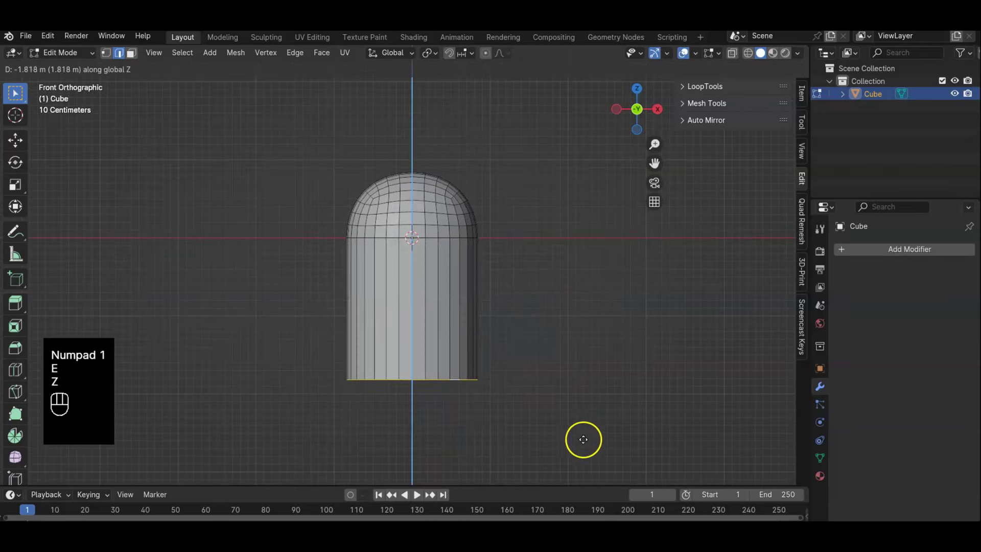
left_click(580, 438)
Step: Close the open bottom of the cylinder with Grid Fill
middle_click_drag(580, 437, 537, 305)
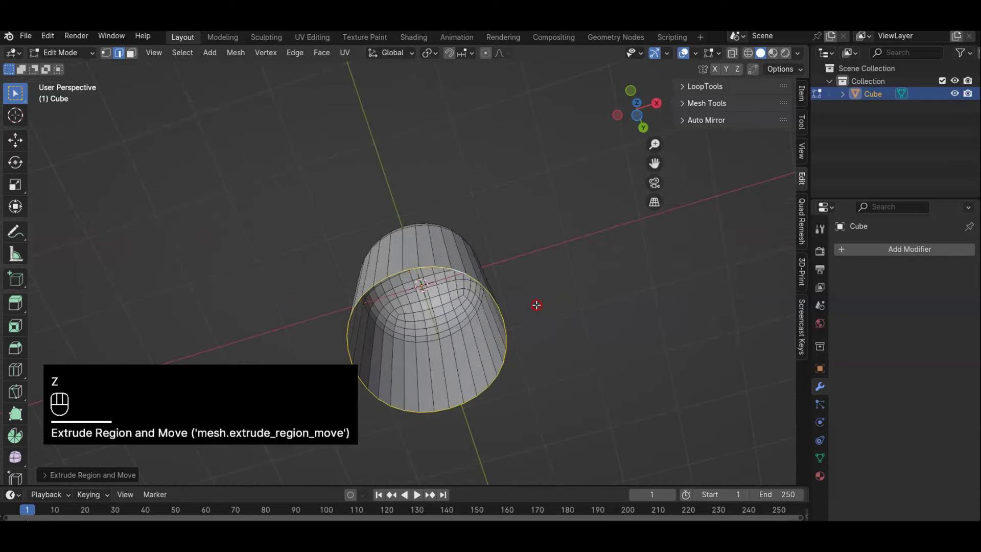
key("1")
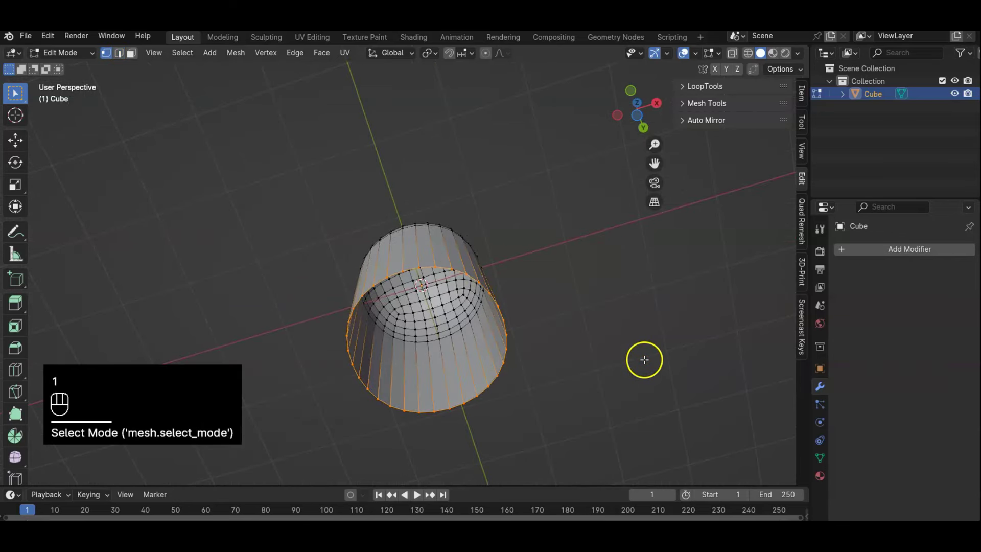
key("space")
type("grid")
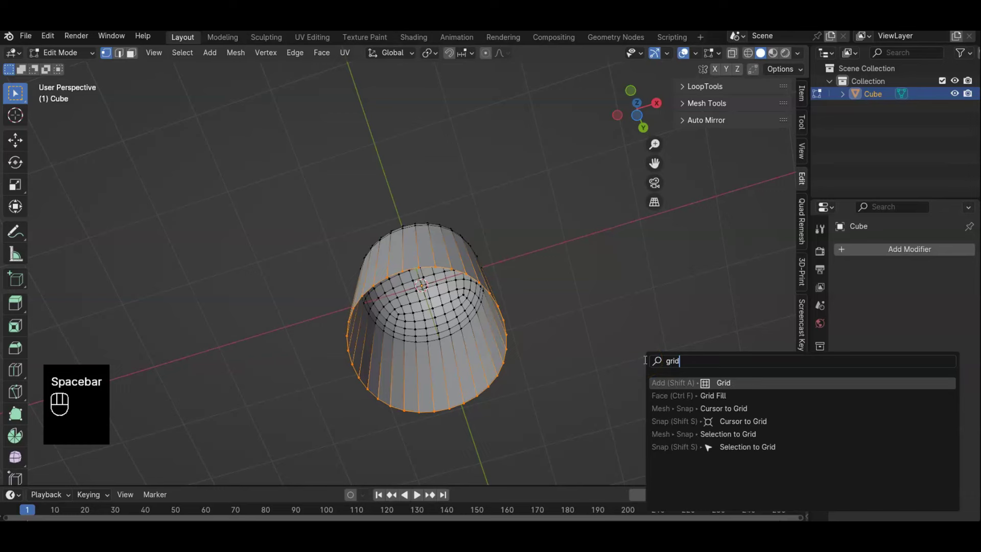
left_click(726, 397)
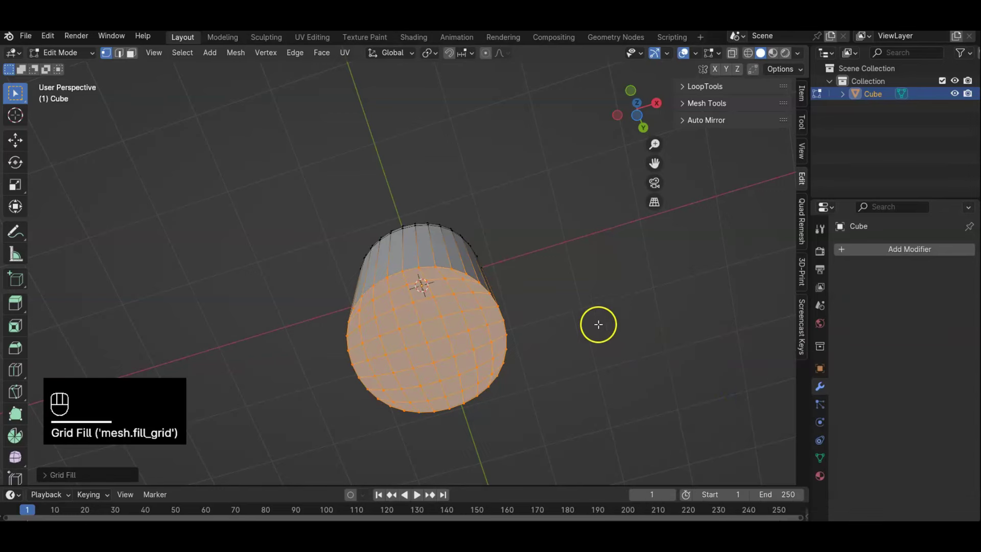
middle_click_drag(598, 324, 617, 286)
key("KP_3")
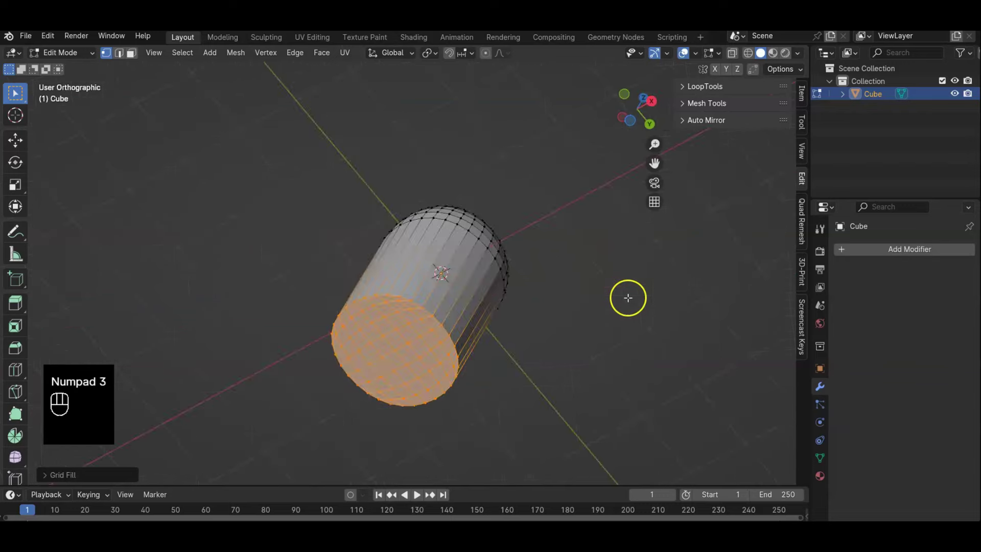
middle_click_drag(504, 344, 558, 276)
key("KP_1")
key("KP_1")
left_click(568, 311)
scroll(569, 311, "up", 3)
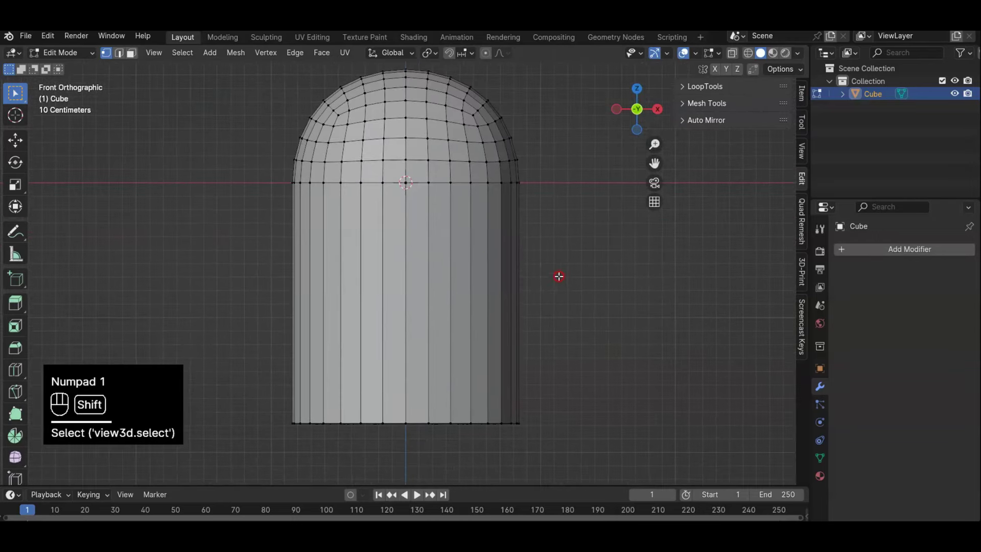
key("ctrl+r")
scroll(477, 254, "up", 9)
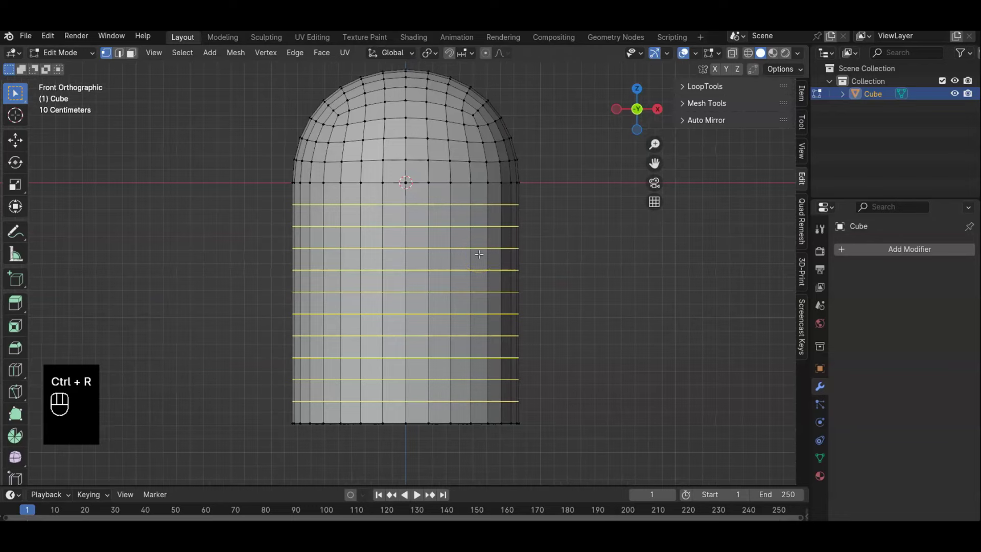
right_click(478, 254)
Step: Return to Object Mode and add a new cube mesh at the center of the round-topped cylinder
scroll(647, 288, "down", 3)
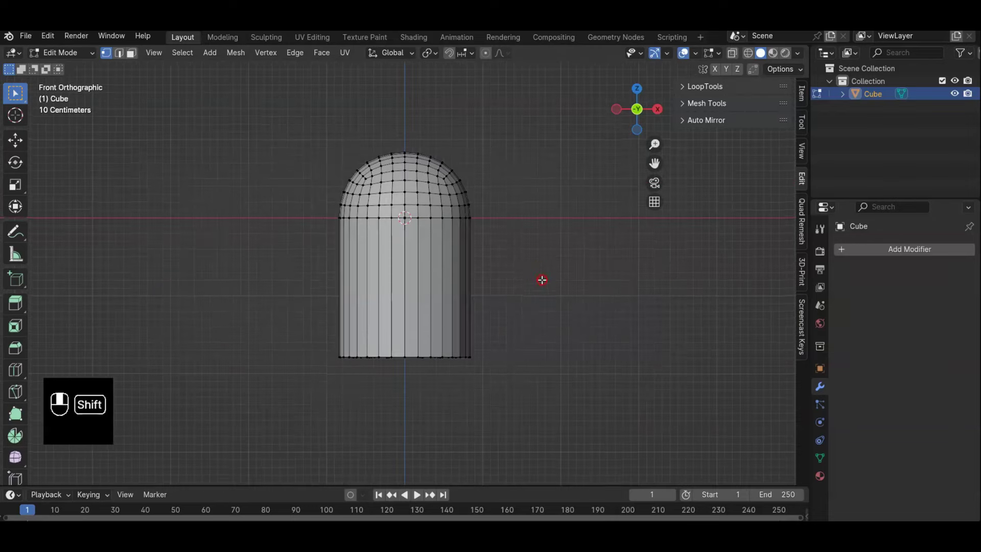
middle_click_drag(541, 278, 582, 319, "shift")
key("Tab")
key("KP_3")
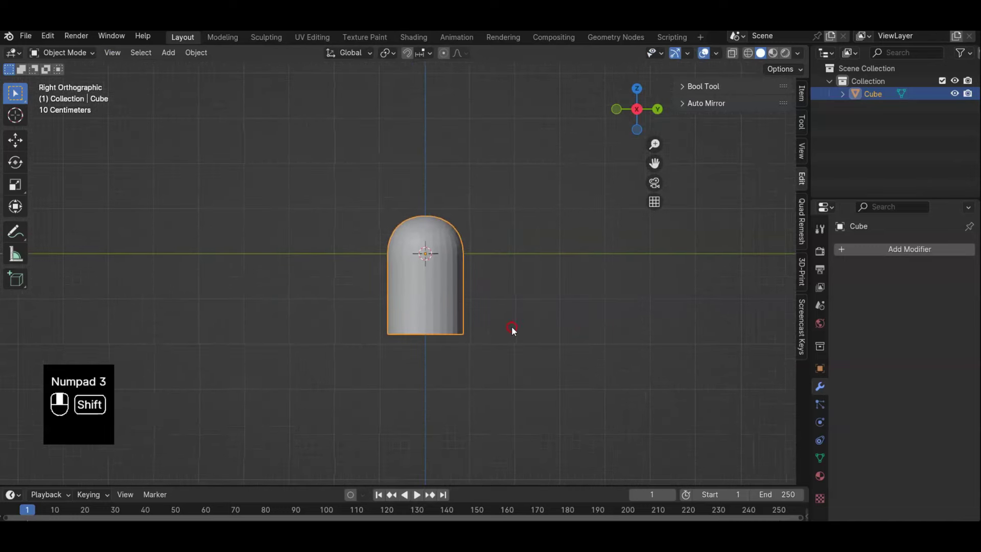
middle_click_drag(512, 328, 491, 346, "shift")
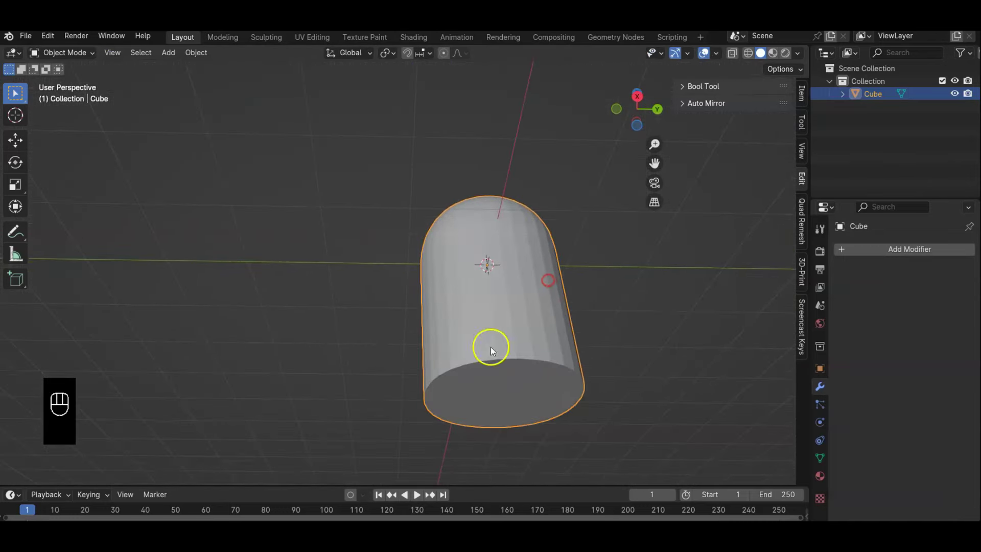
middle_click_drag(563, 339, 598, 351)
key("KP_1")
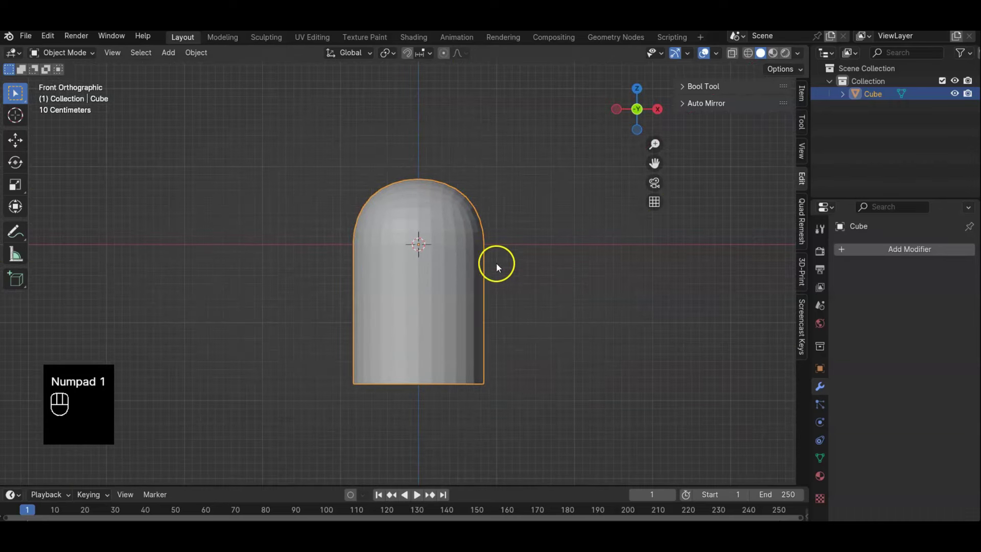
middle_click_drag(567, 340, 574, 346, "shift")
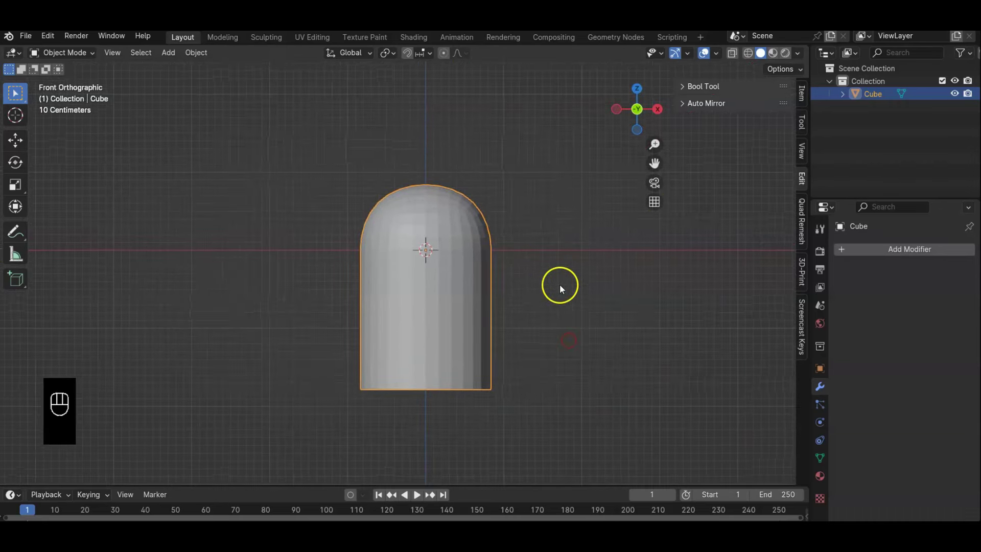
key("shift+a")
mouse_move(559, 265)
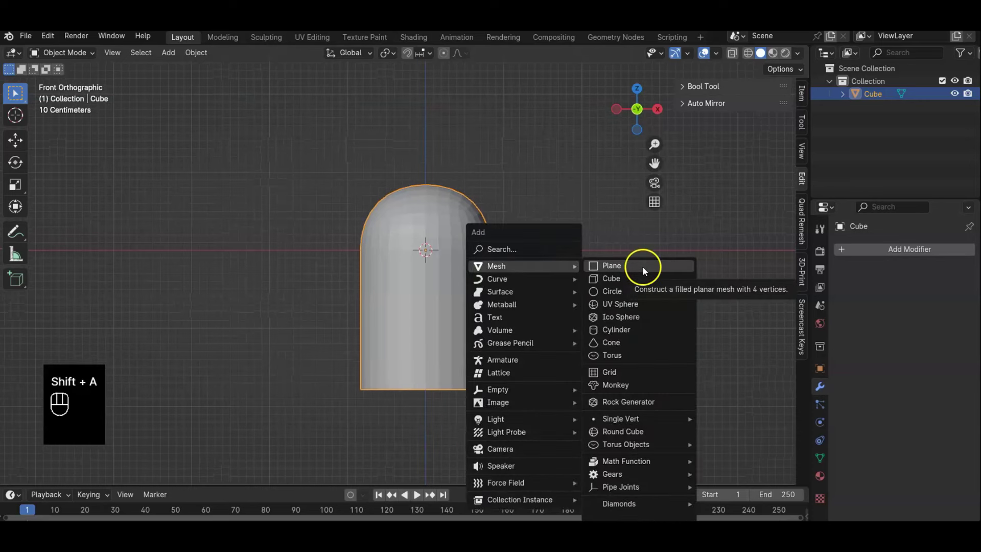
left_click(642, 280)
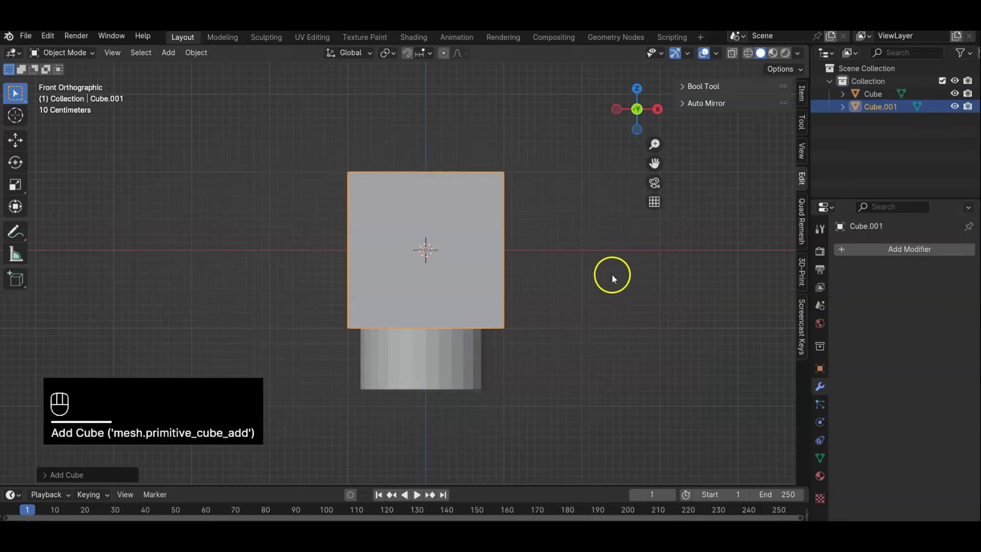
Step: In Edit Mode, move the new cube along X until it clears the cylinder, then mirror it across X with AutoMirror
key("Tab")
key("g")
key("x")
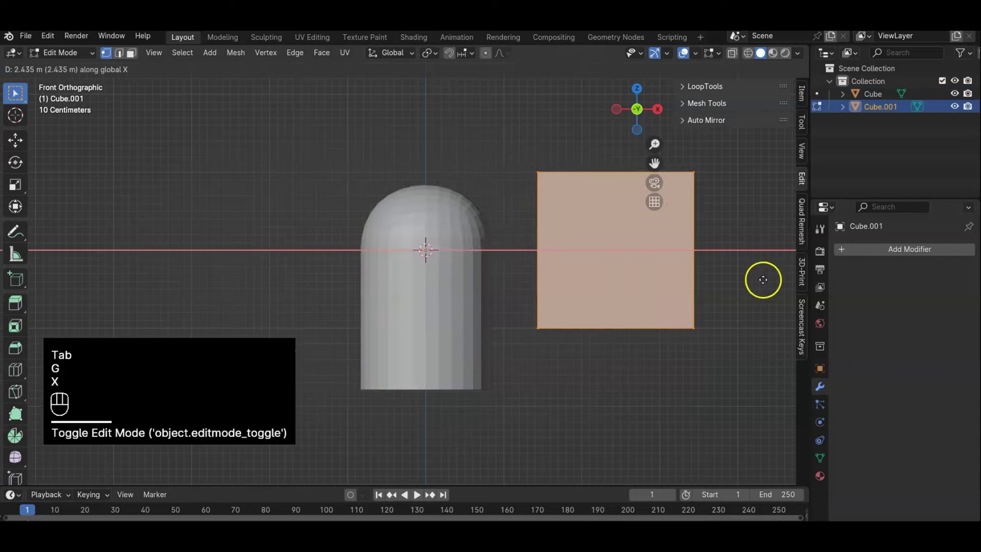
left_click(744, 280)
key("n")
key("n")
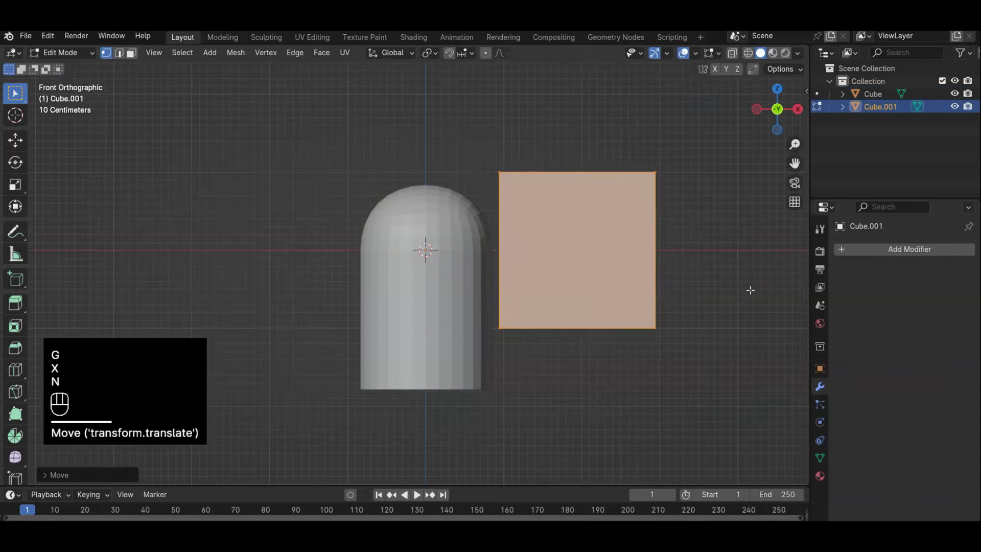
left_click(715, 120)
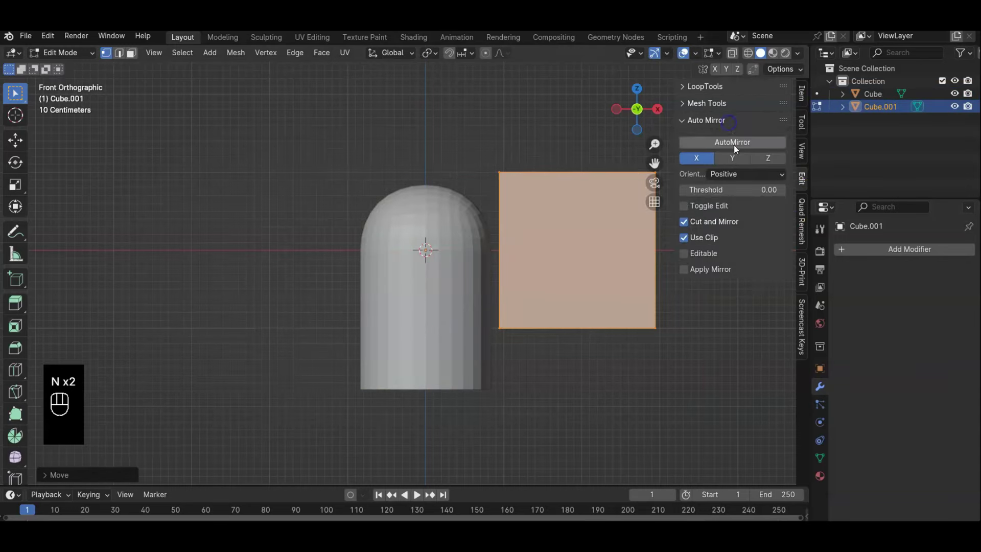
left_click(719, 142)
Step: With X-ray on, move the mirrored block's outer side vertices inward along X to leave a thin vertical slab
middle_click_drag(674, 363, 638, 383, "shift")
key("alt+z")
left_click_drag(590, 175, 648, 416)
key("g")
key("x")
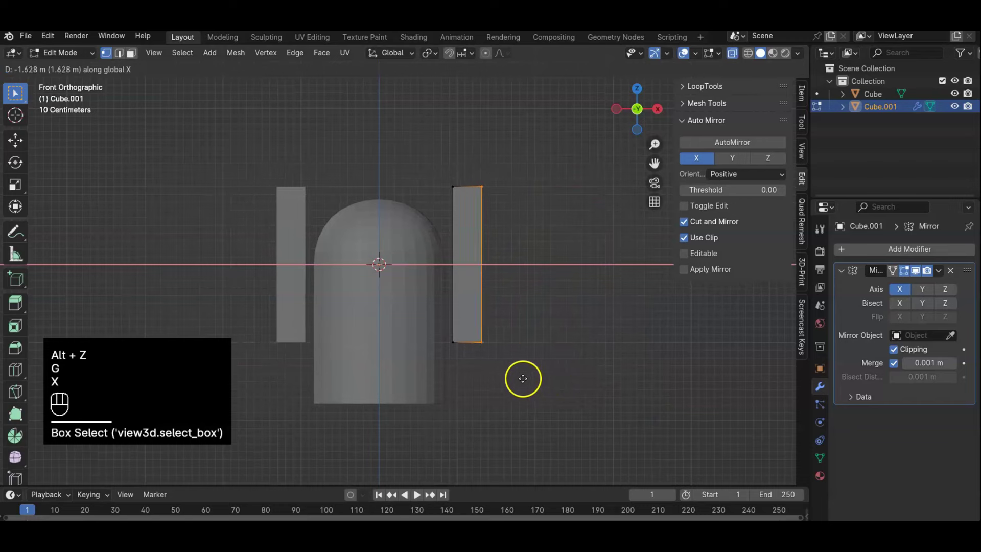
left_click(515, 377)
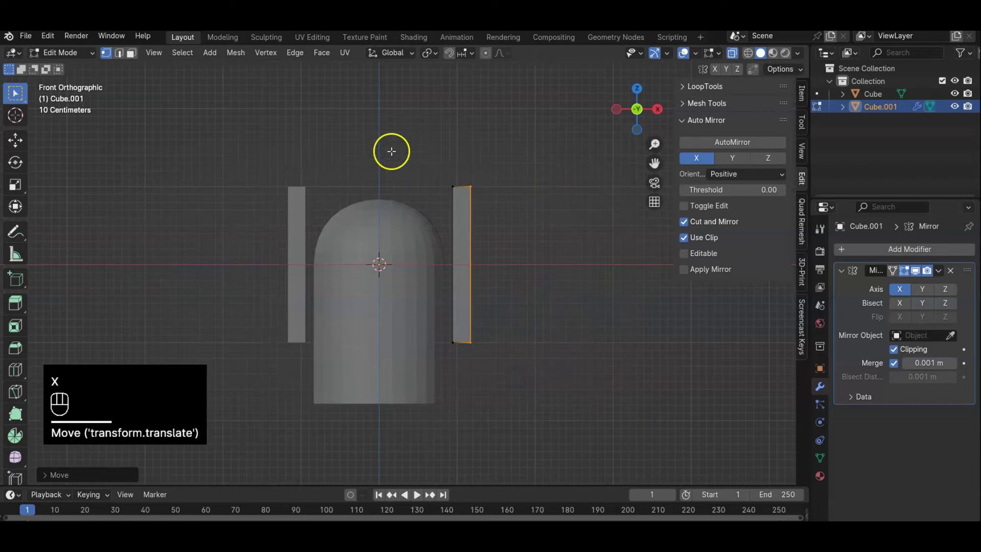
Step: Scale the whole side slab to about a quarter of its depth along Y and lower it about 1 m along Z
left_click_drag(392, 151, 573, 386)
key("KP_3")
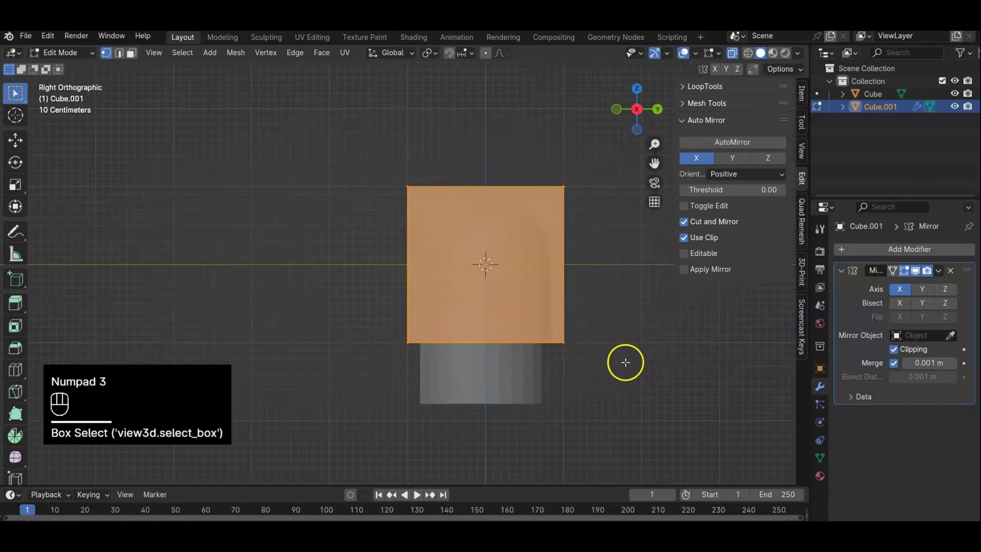
key("s")
key("y")
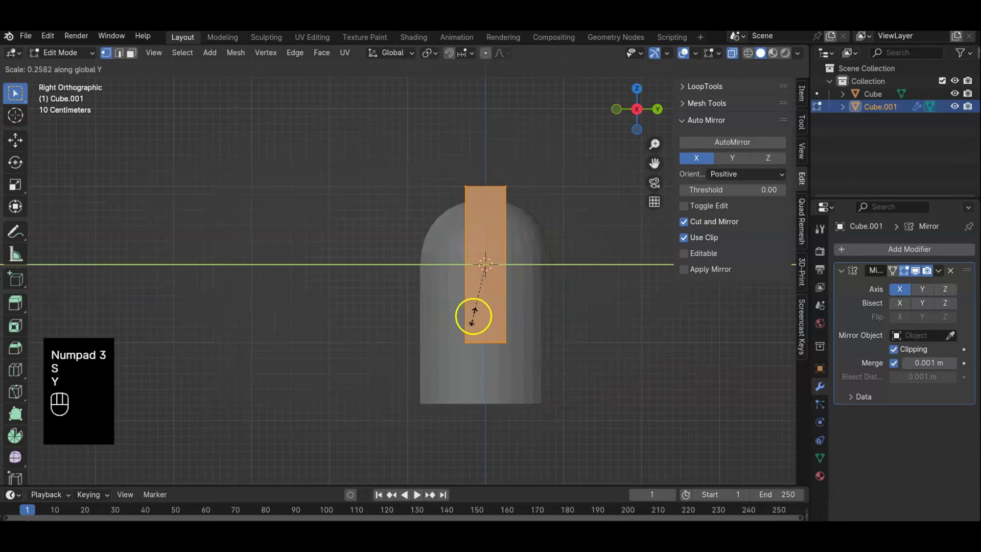
left_click(473, 313)
key("g")
key("z")
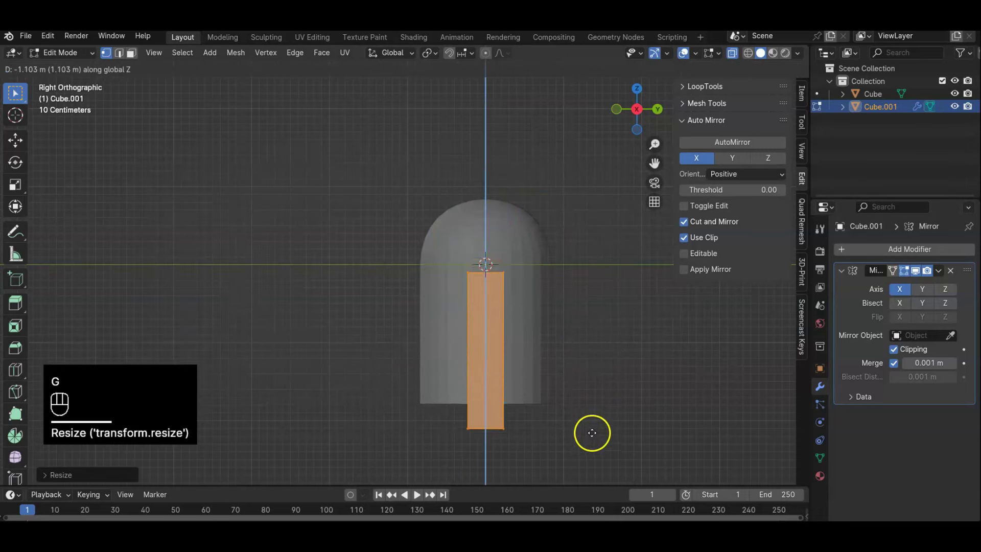
left_click(594, 428)
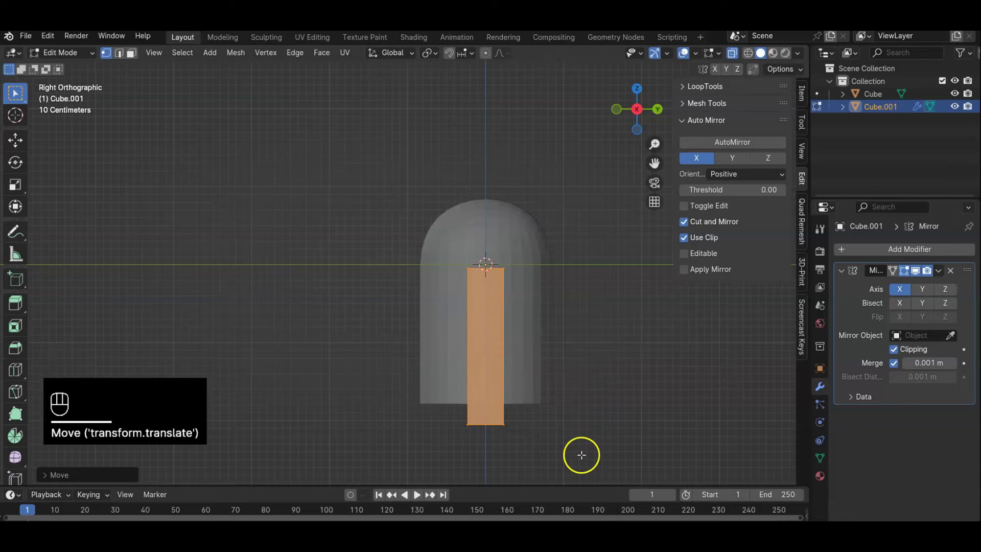
left_click(659, 418)
Step: Leave Edit Mode on the side slabs and add another cube mesh at the cylinder's center
key("KP_1")
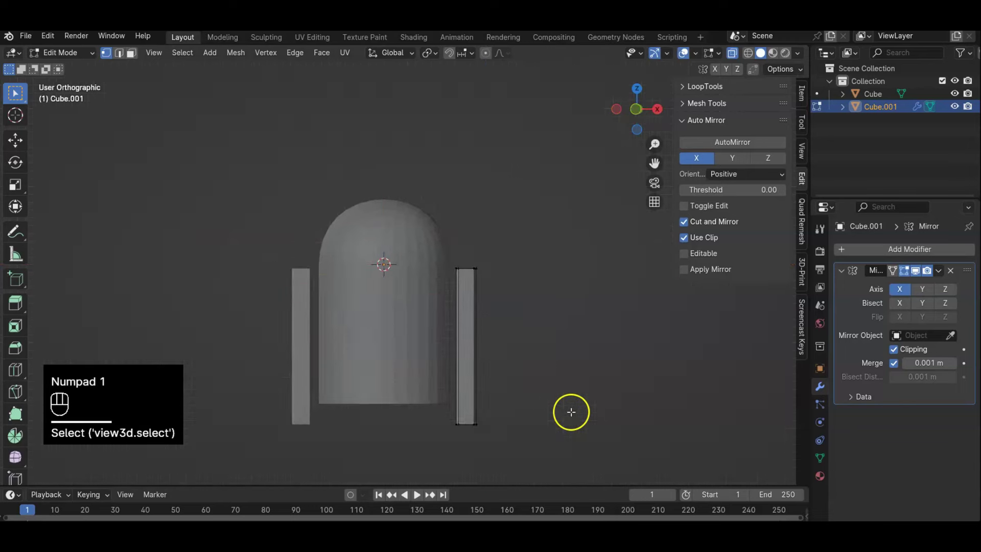
scroll(576, 434, "up", 3)
middle_click_drag(606, 417, 668, 367, "shift")
key("Tab")
scroll(670, 353, "down", 2)
key("shift+a")
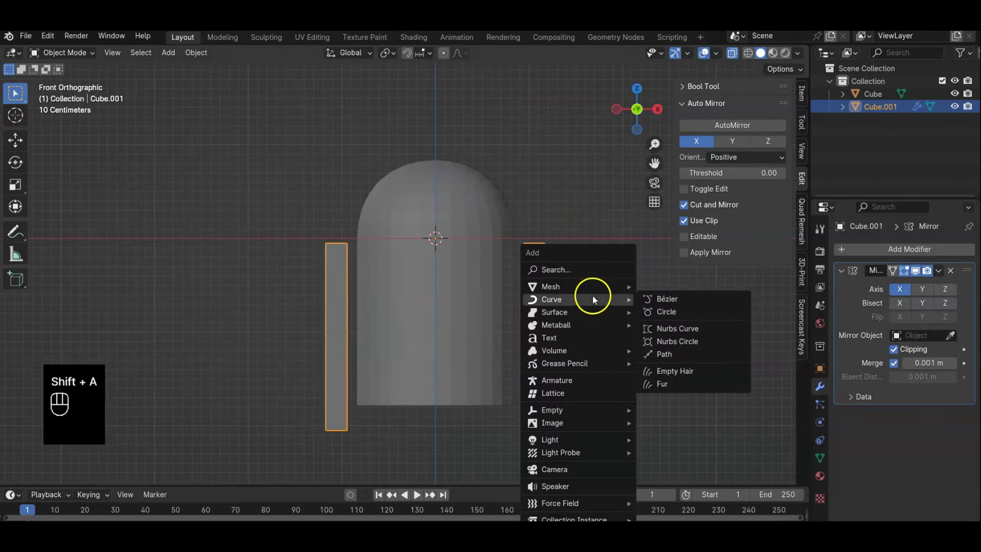
mouse_move(580, 288)
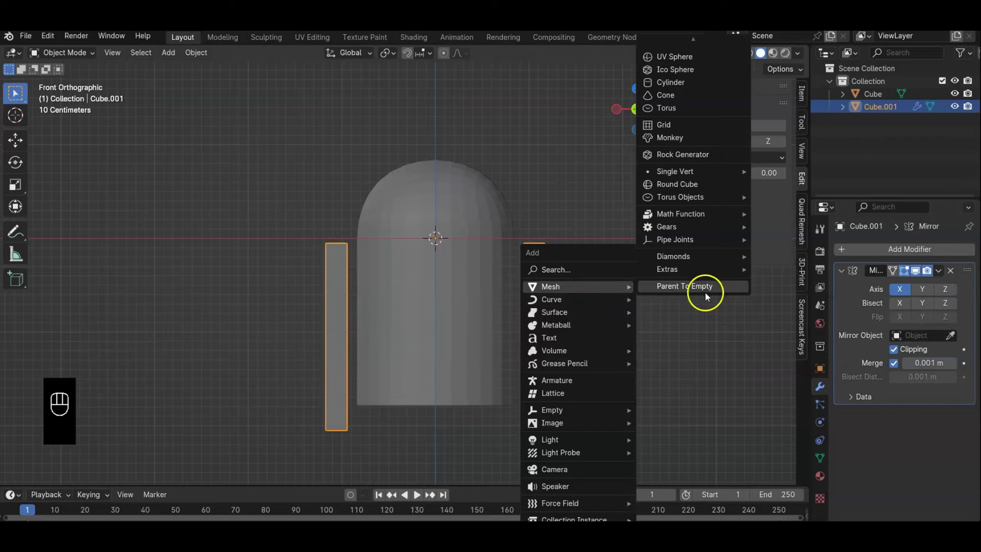
left_click(417, 140)
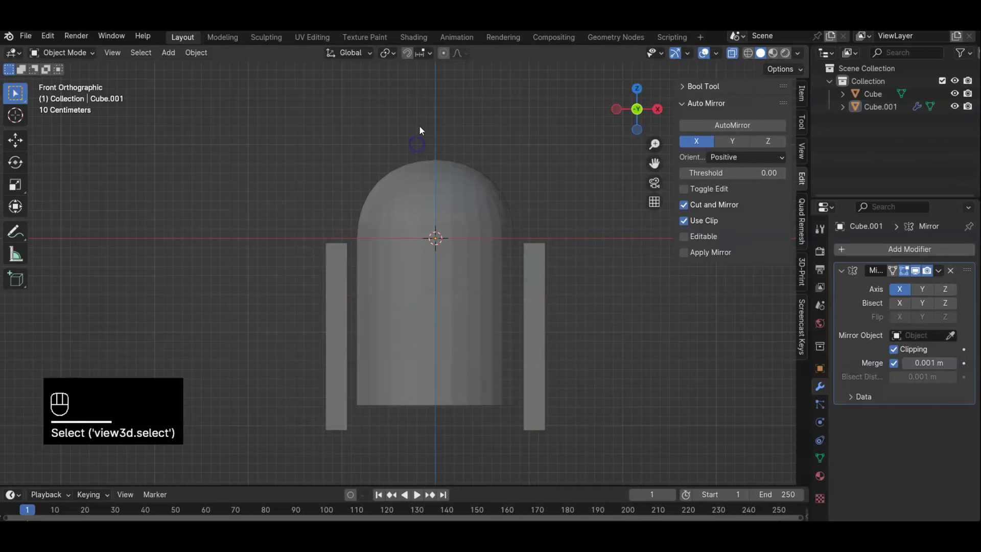
middle_click_drag(418, 125, 424, 127)
key("KP_1")
key("shift+a")
mouse_move(491, 201)
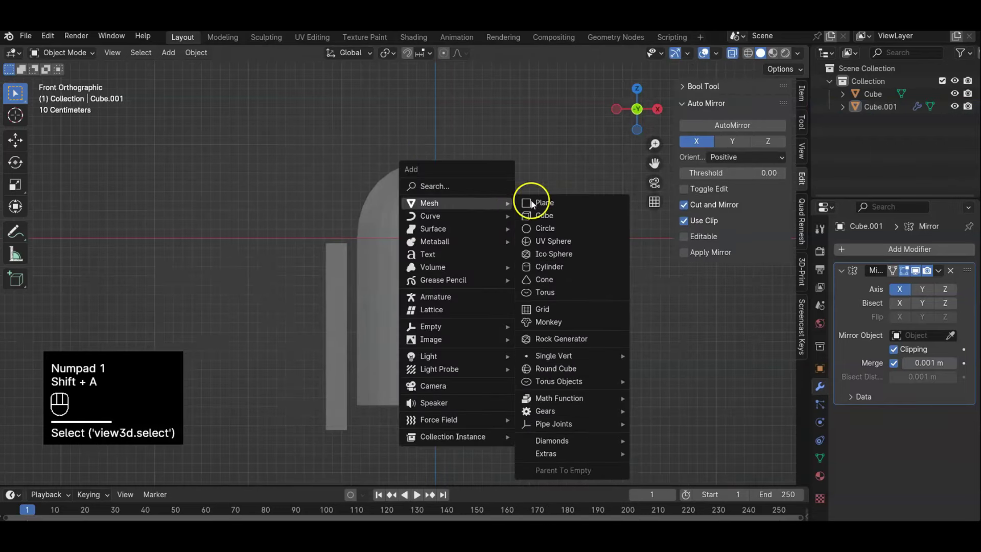
left_click(550, 212)
Step: In Edit Mode, shift the newest cube along positive X and mirror it across X with AutoMirror
key("Tab")
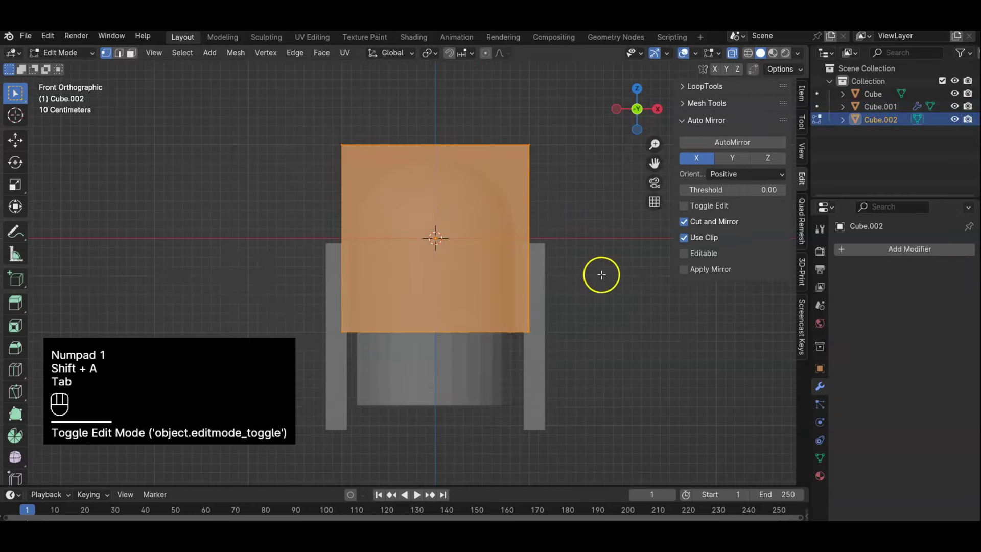
key("g")
key("x")
left_click(731, 285)
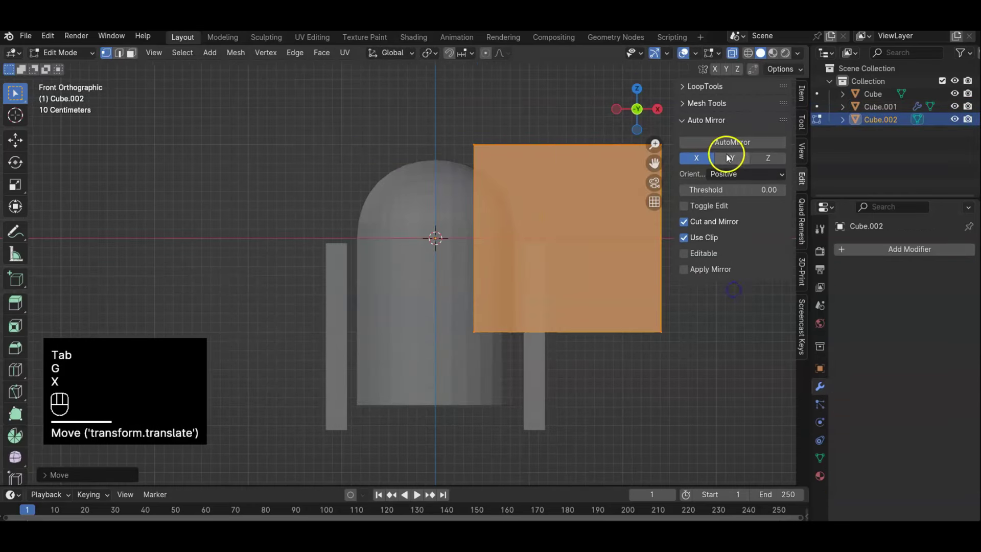
left_click(724, 143)
Step: Scale the newest mirrored block to about a quarter of its width along X and move it inward over the side slab
middle_click_drag(700, 373, 677, 429, "shift")
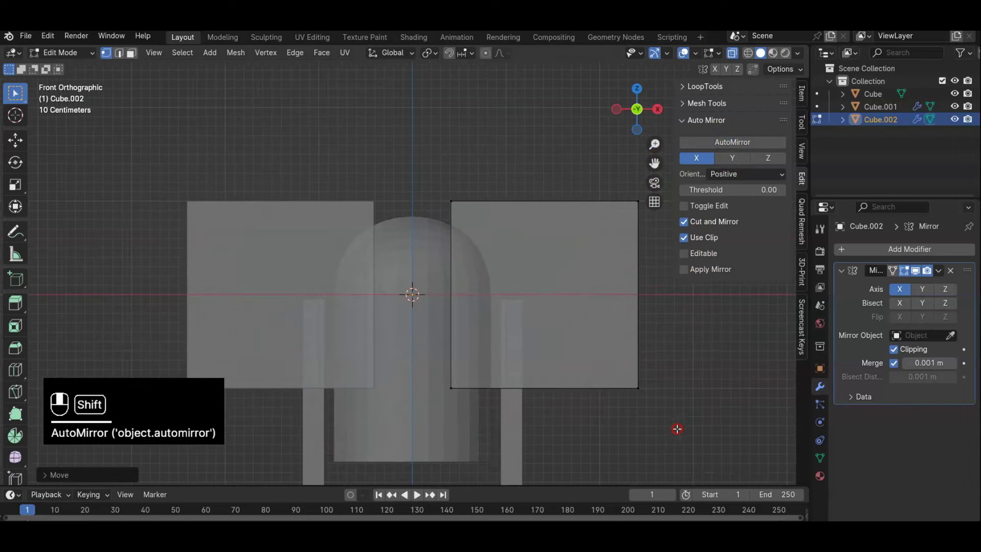
left_click_drag(385, 142, 670, 430)
key("s")
key("x")
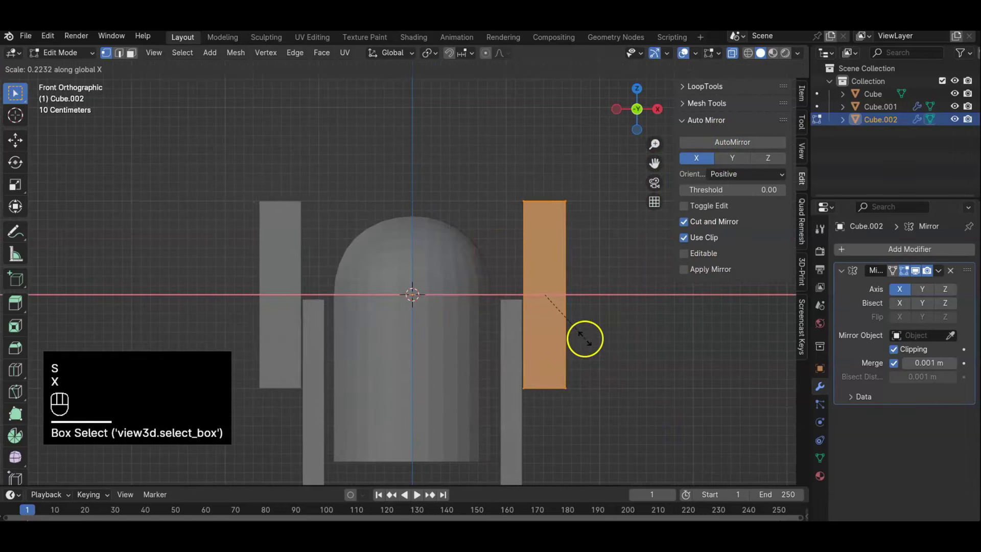
left_click(594, 344)
key("g")
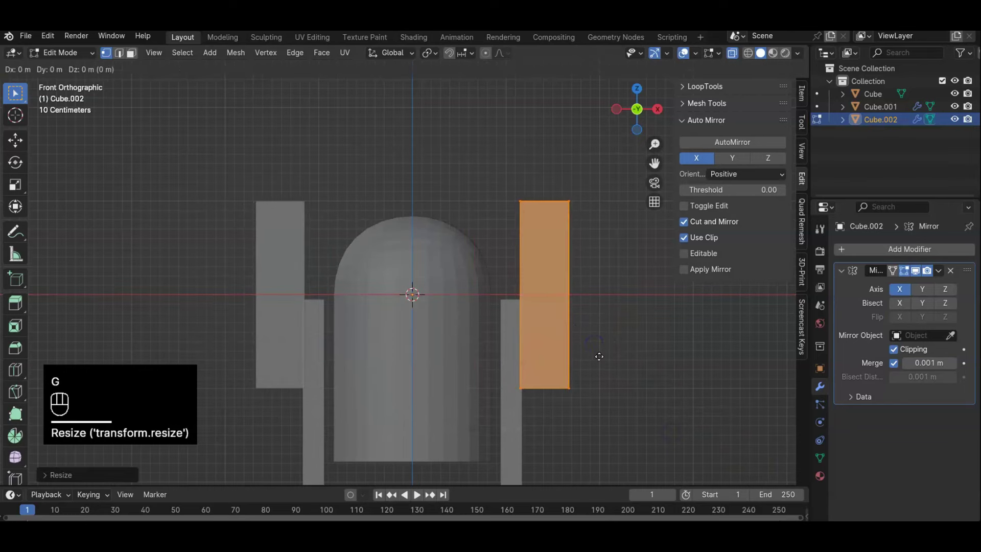
left_click(569, 356)
Step: Scale the newest block to about 0.6 of its depth along Y in the right side view
key("KP_3")
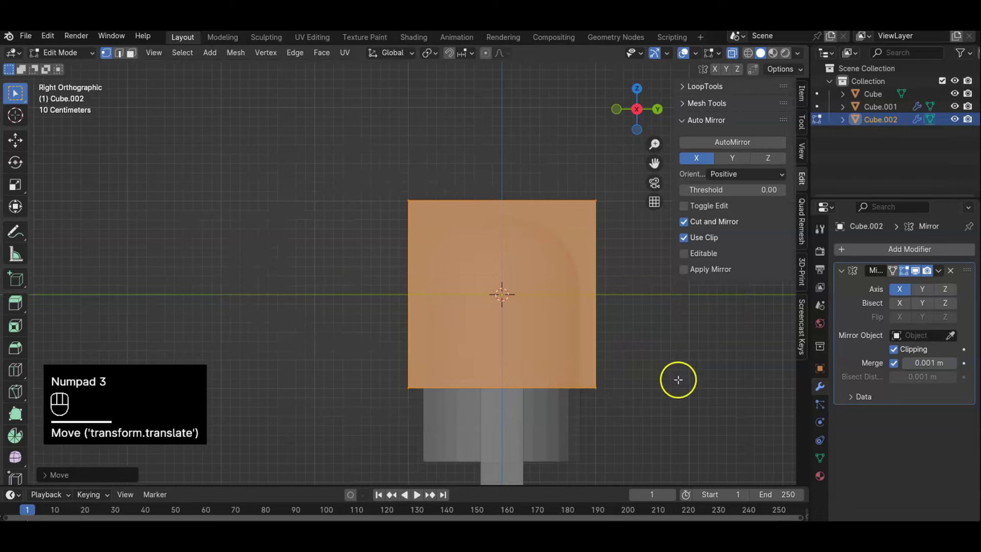
key("s")
key("y")
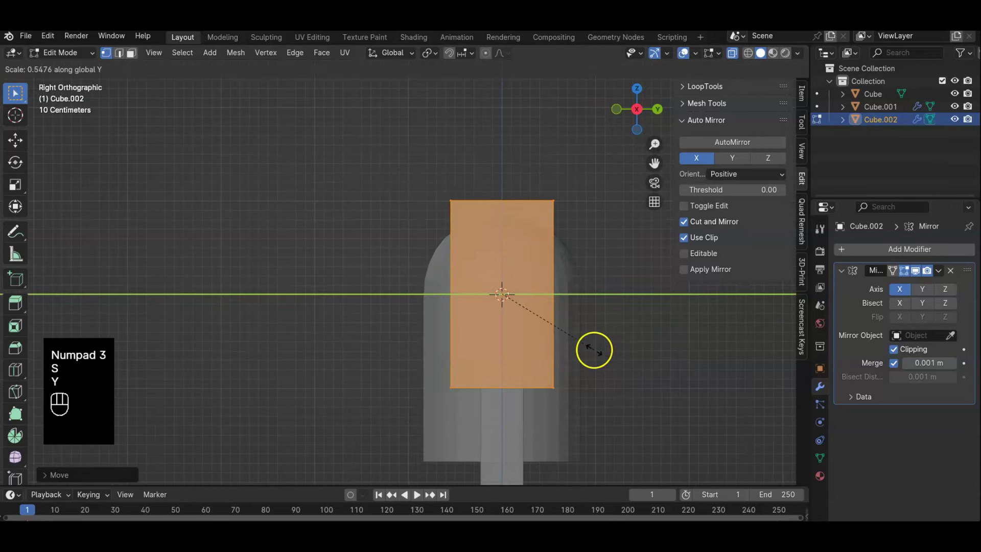
left_click(601, 354)
key("g")
key("z")
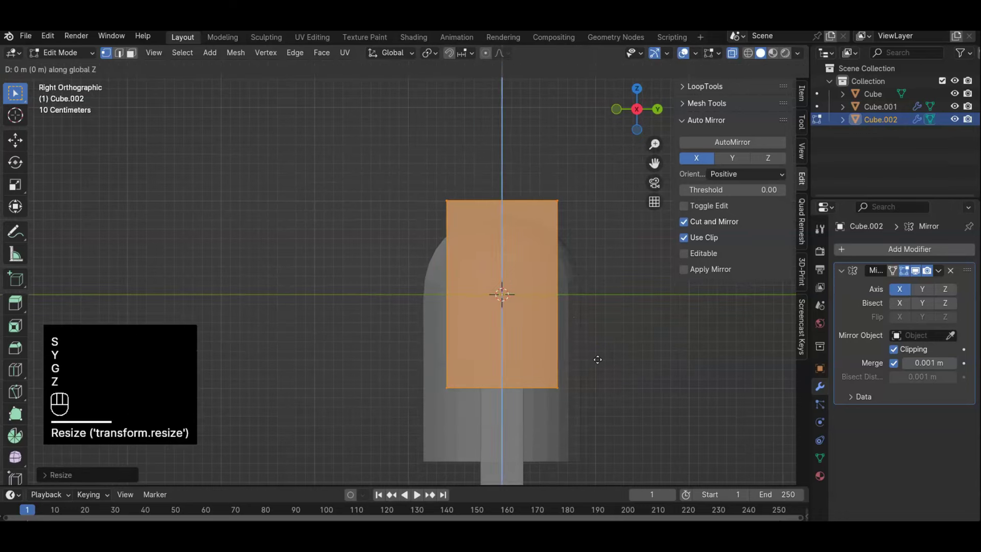
right_click(583, 336)
key("x")
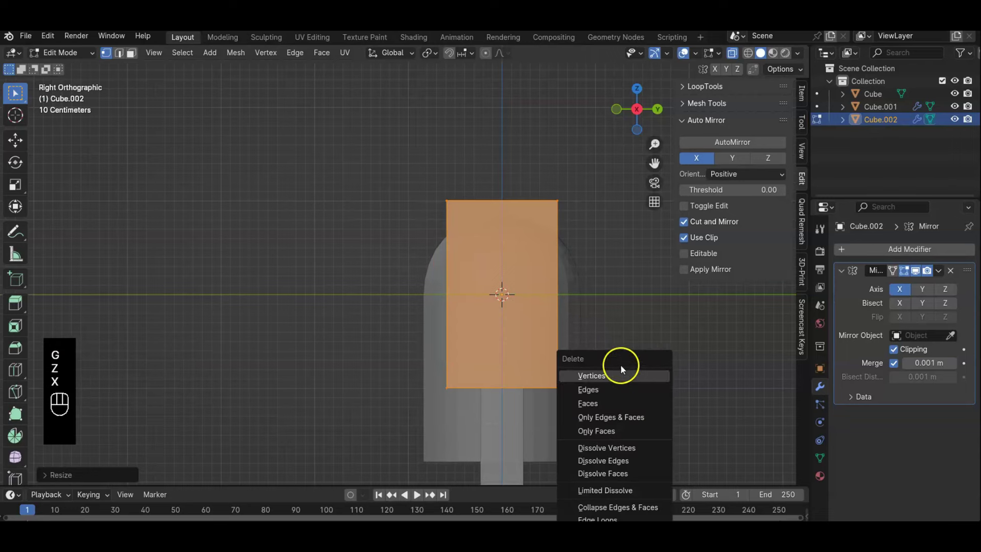
Step: Scale the block to about half its height along Z and narrow its top vertices along Y into a trapezoid profile
key("s")
key("z")
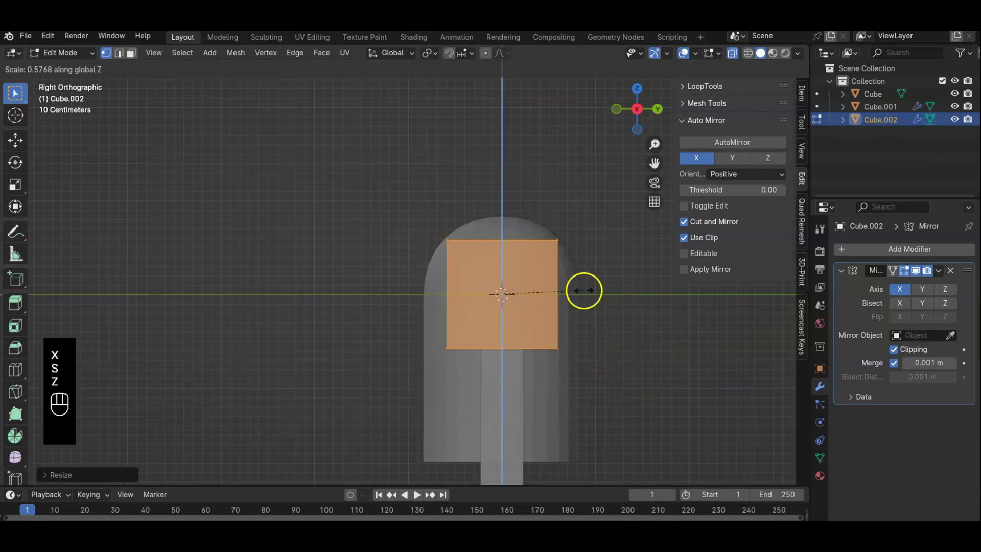
left_click(564, 276)
left_click_drag(396, 202, 586, 271)
key("s")
key("y")
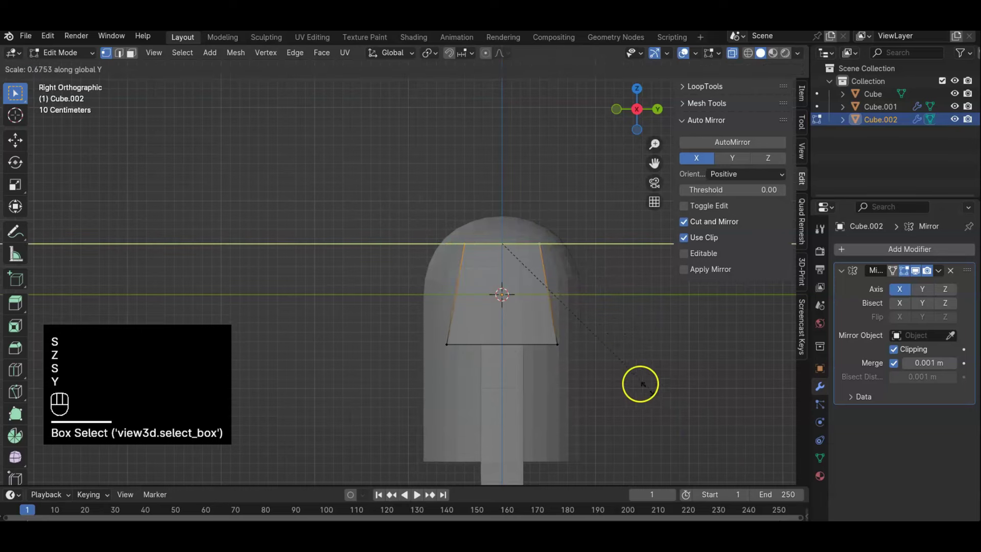
left_click(600, 366)
Step: Select the whole trapezoid block, scale it uniformly to about 0.63, and flatten it along Z to about 0.7 of its height
left_click_drag(381, 189, 607, 375)
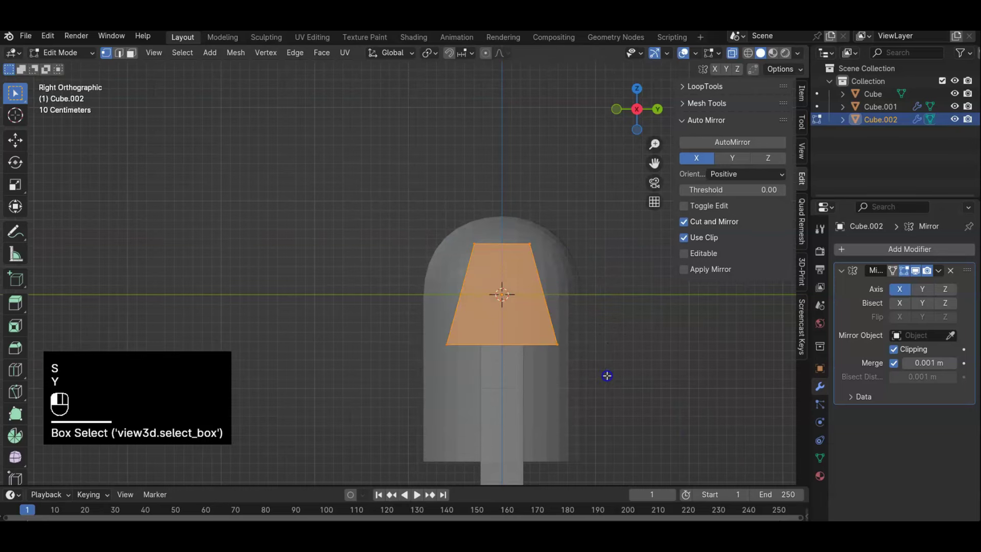
key("s")
left_click(588, 361)
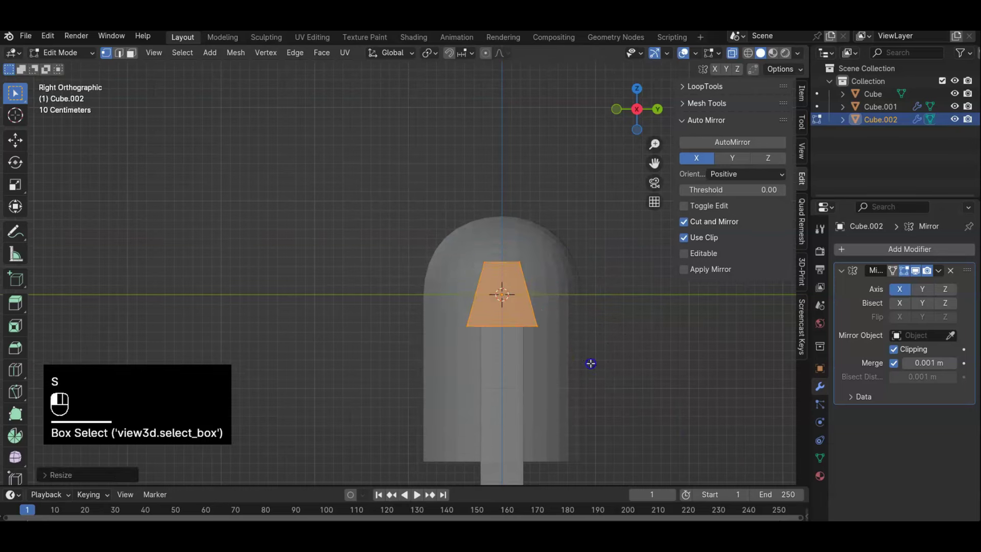
key("s")
key("z")
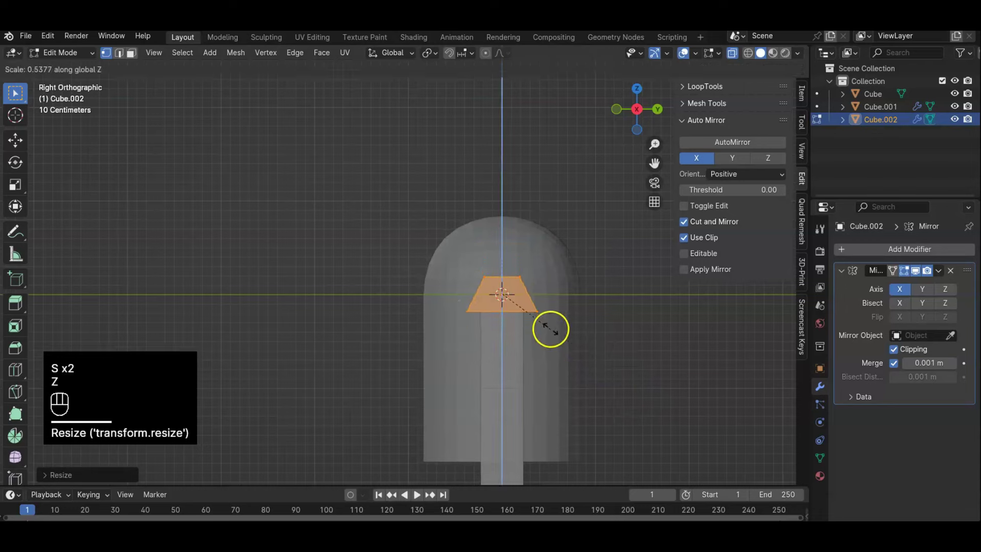
left_click(561, 342)
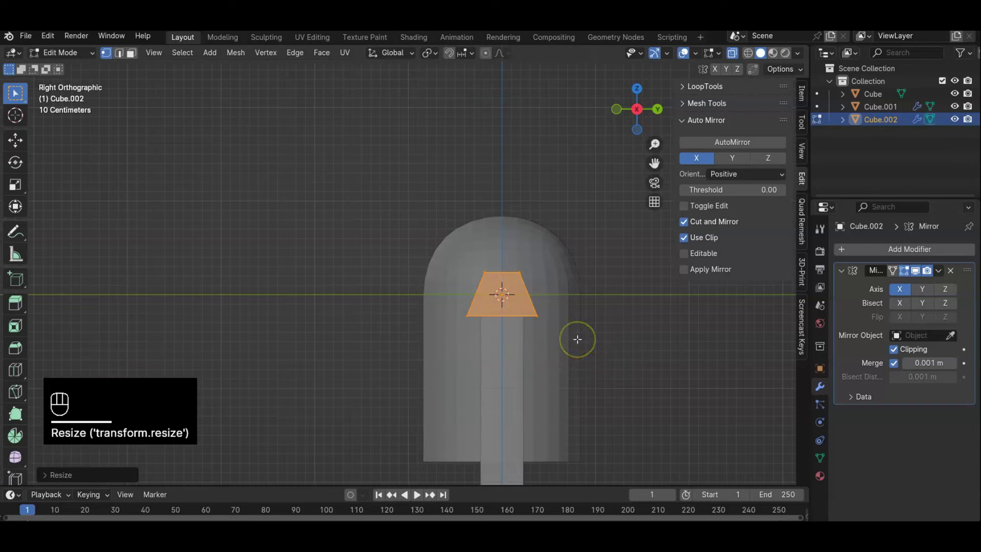
Step: Widen the trapezoid block along Y by a factor of about 1.4 and deselect its vertices
key("s")
key("y")
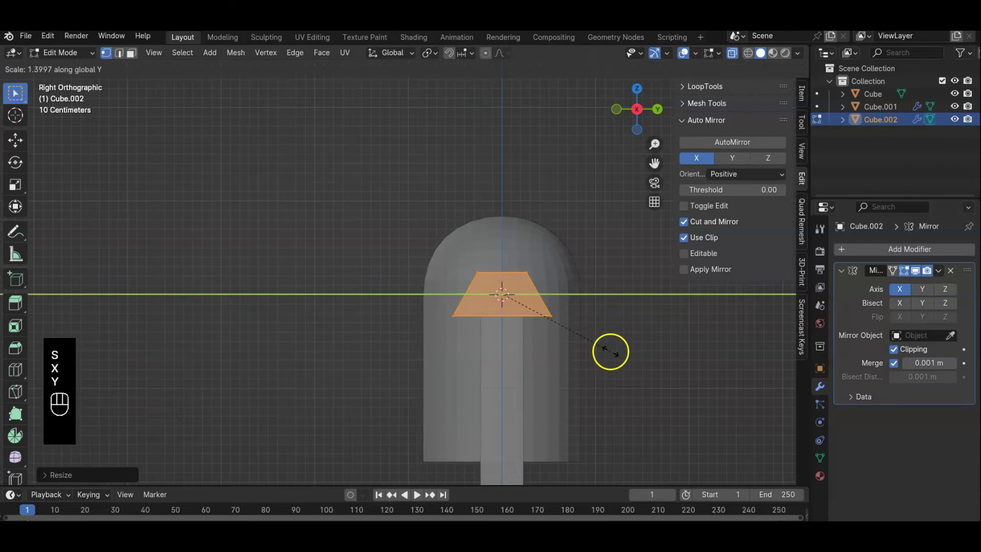
left_click(611, 354)
scroll(611, 357, "down", 2)
middle_click_drag(592, 378, 603, 359, "shift")
left_click(604, 359)
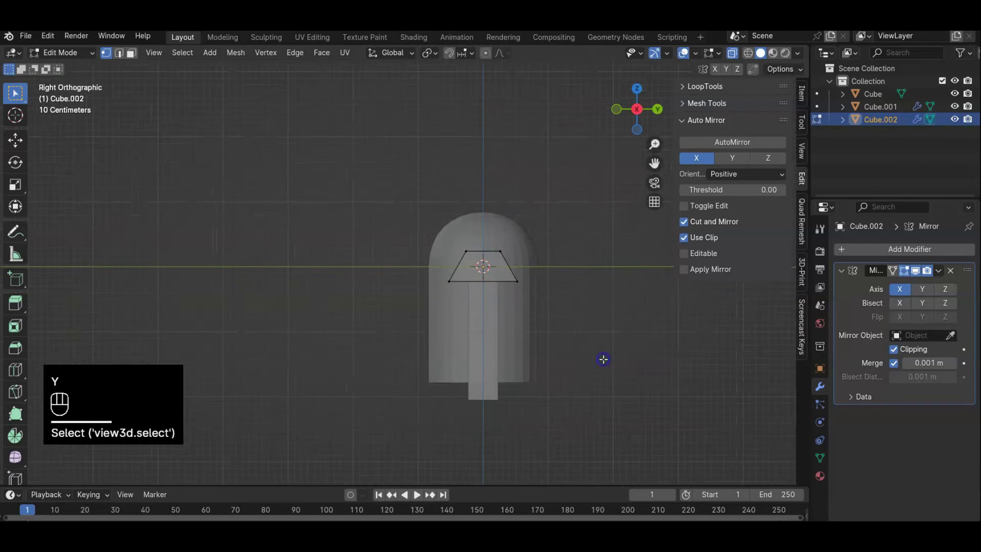
Step: In Object Mode, move the trapezoid block down along Z to the foot of the side slab and enlarge it about 1.4 times
key("Tab")
key("g")
key("z")
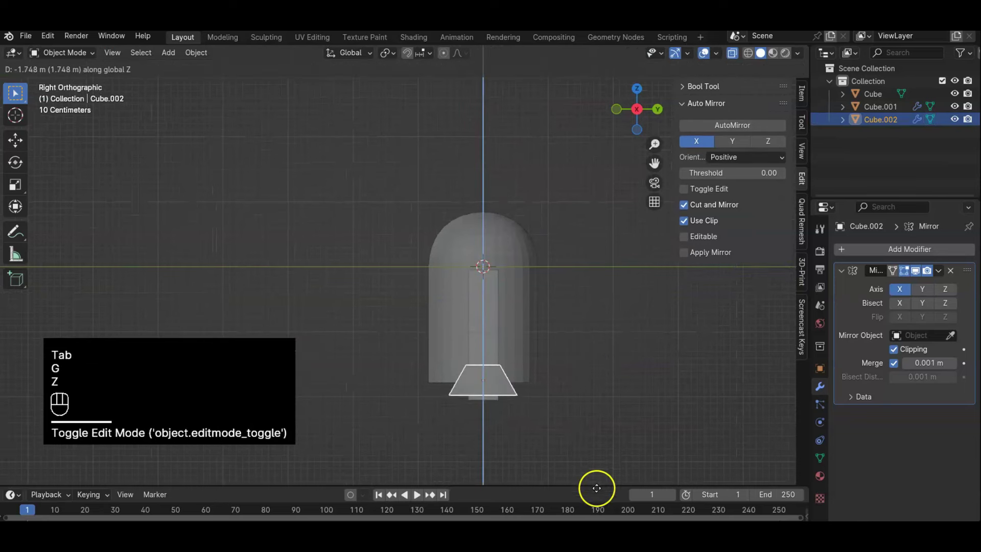
left_click(596, 67)
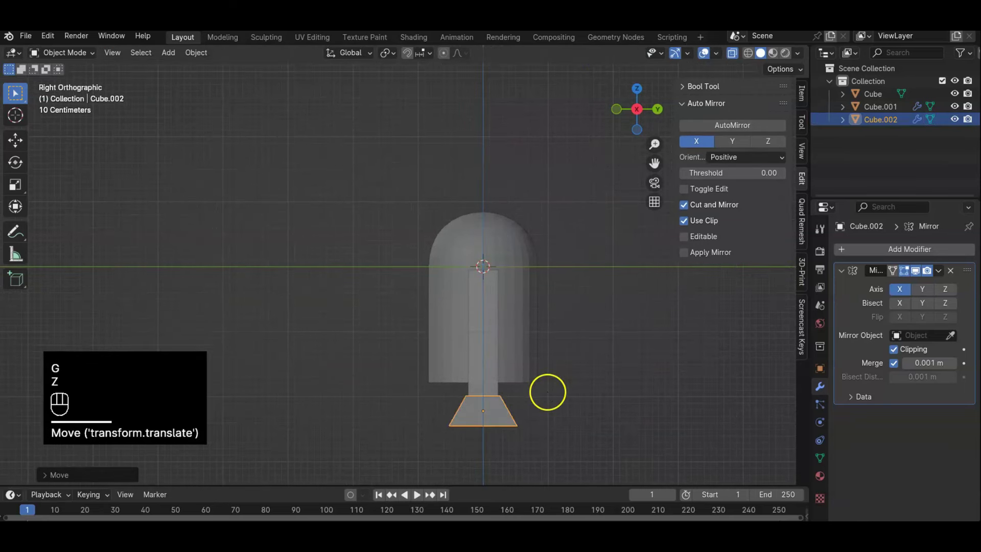
key("s")
left_click(578, 413)
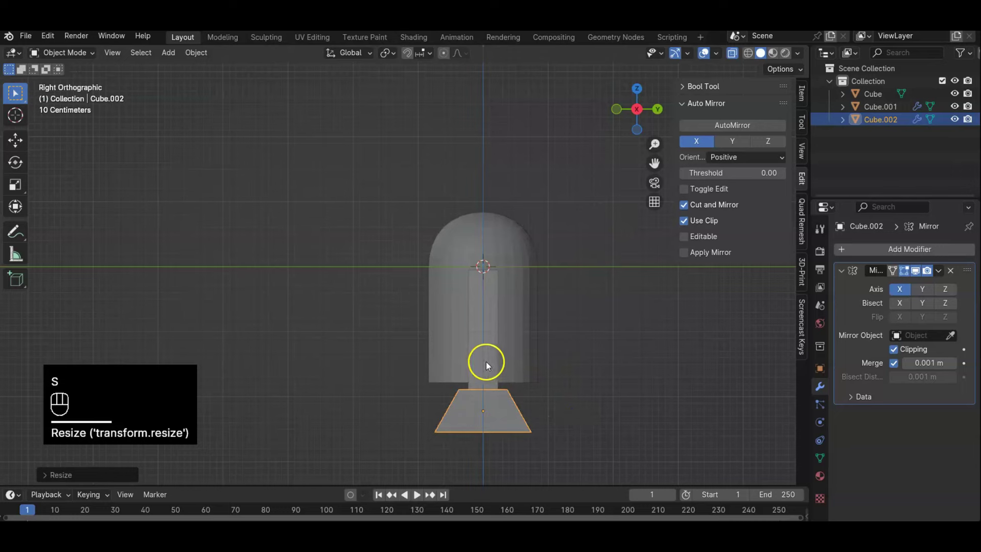
Step: In the front view, move the foot block's mesh inward along X to centre it under the side slab, and return to Object Mode
scroll(449, 347, "up", 3)
key("KP_1")
scroll(591, 385, "down", 4)
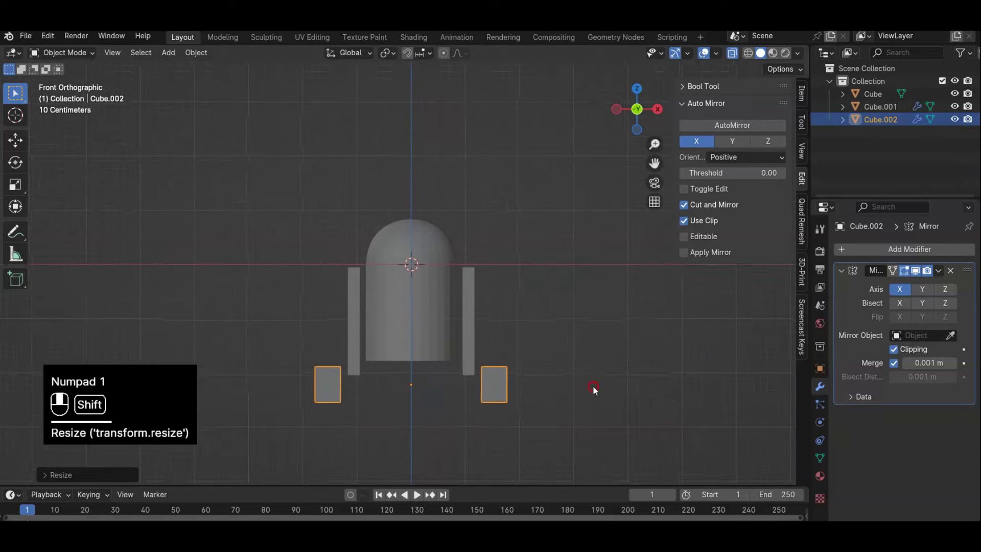
key("Tab")
left_click_drag(444, 310, 539, 416)
key("g")
key("x")
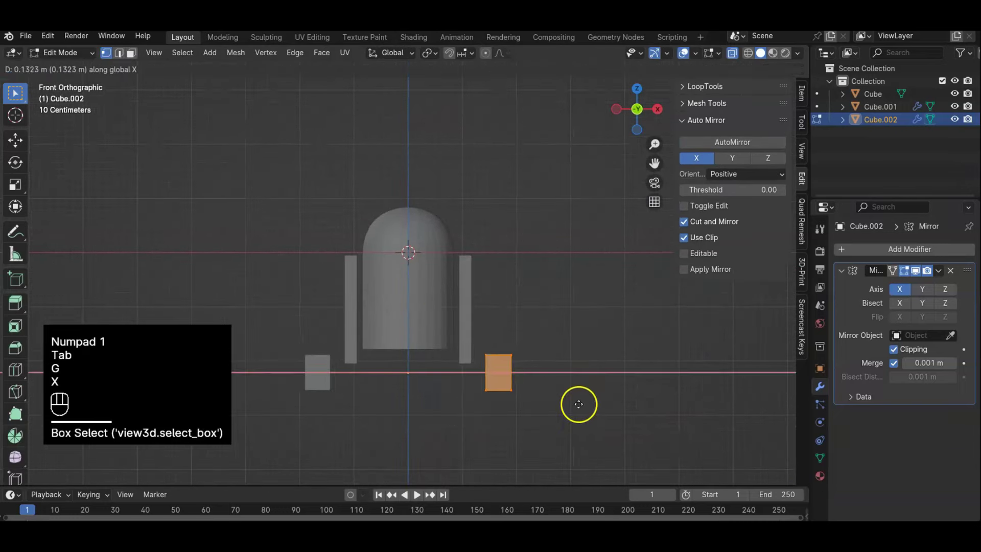
left_click(547, 404)
scroll(505, 396, "up", 3)
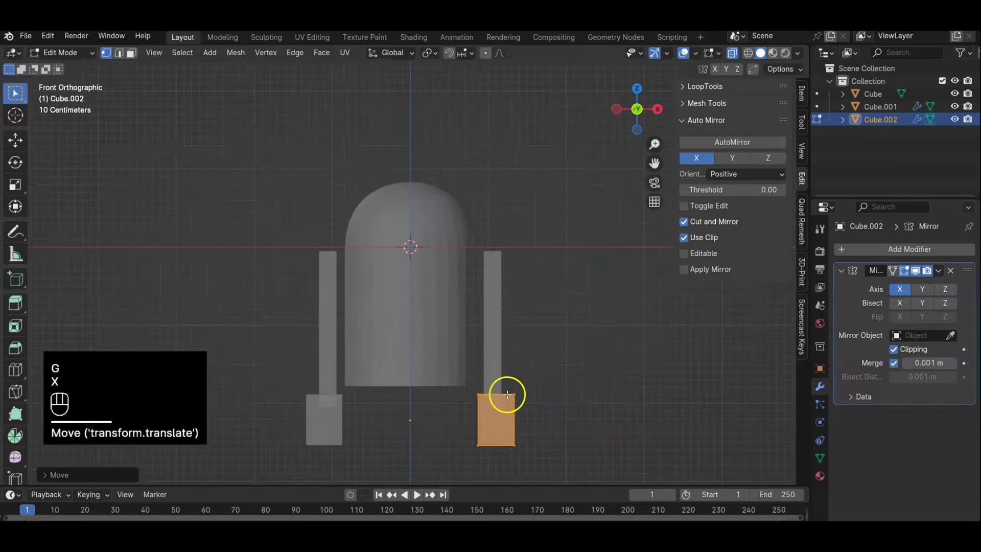
scroll(578, 367, "down", 1, "shift")
scroll(522, 257, "up", 2)
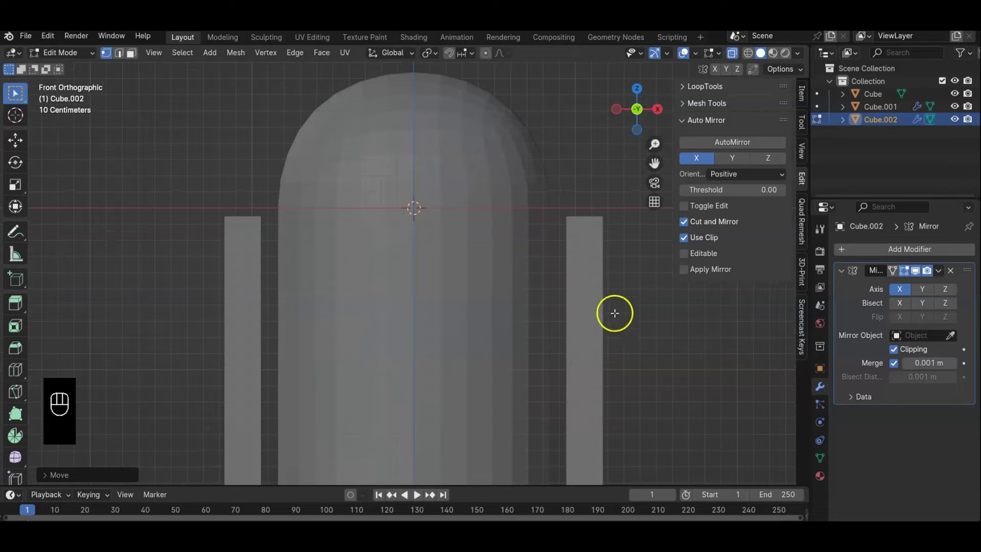
middle_click_drag(614, 313, 620, 291, "shift")
scroll(581, 295, "down", 4)
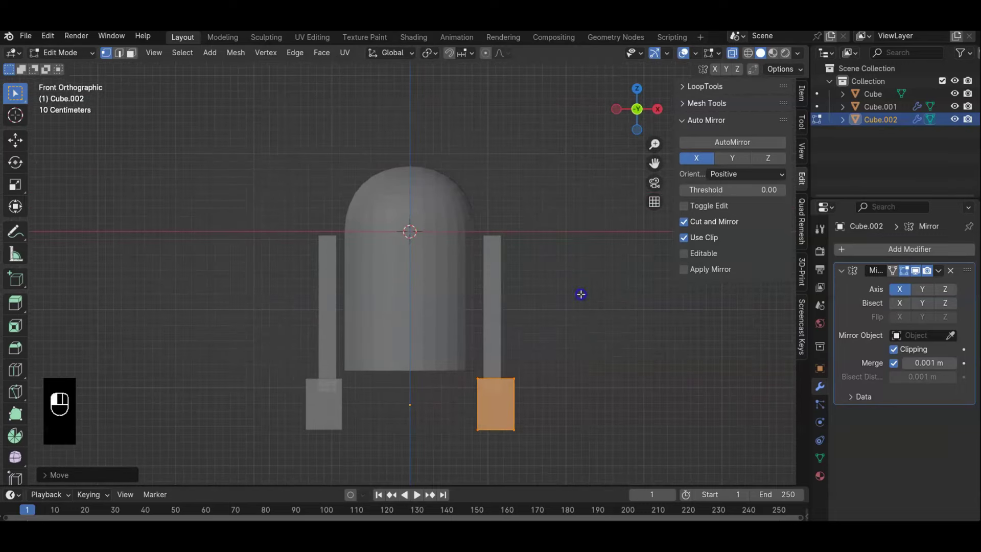
key("Tab")
Step: Add a cylinder mesh and rotate the object 90 degrees about Y
key("shift+a")
mouse_move(560, 216)
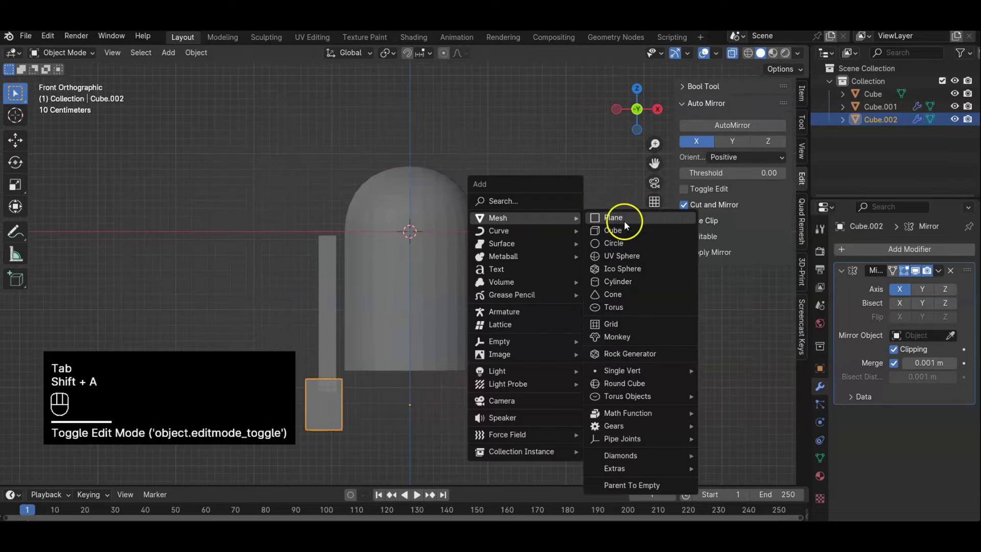
left_click(644, 281)
key("r")
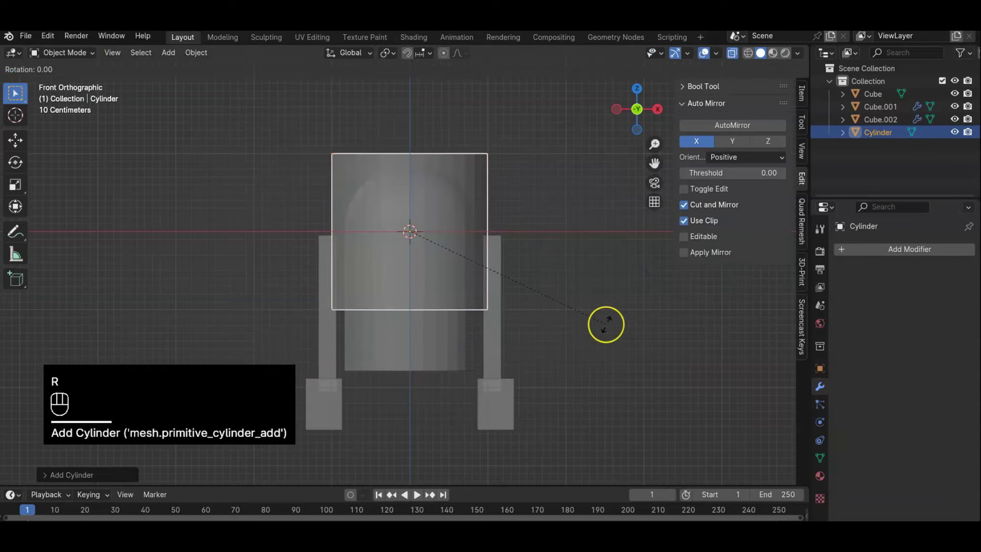
key("y")
key("KP_9")
key("KP_0")
key("KP_Enter")
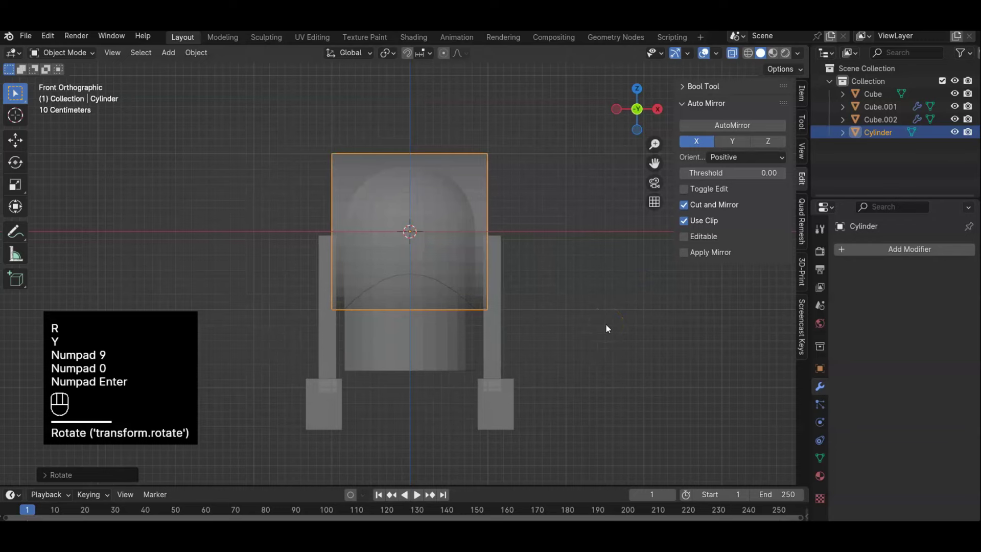
Step: Try to shift the cylinder's mesh along positive X in Edit Mode and mirror it across X with AutoMirror
key("Tab")
key("g")
key("x")
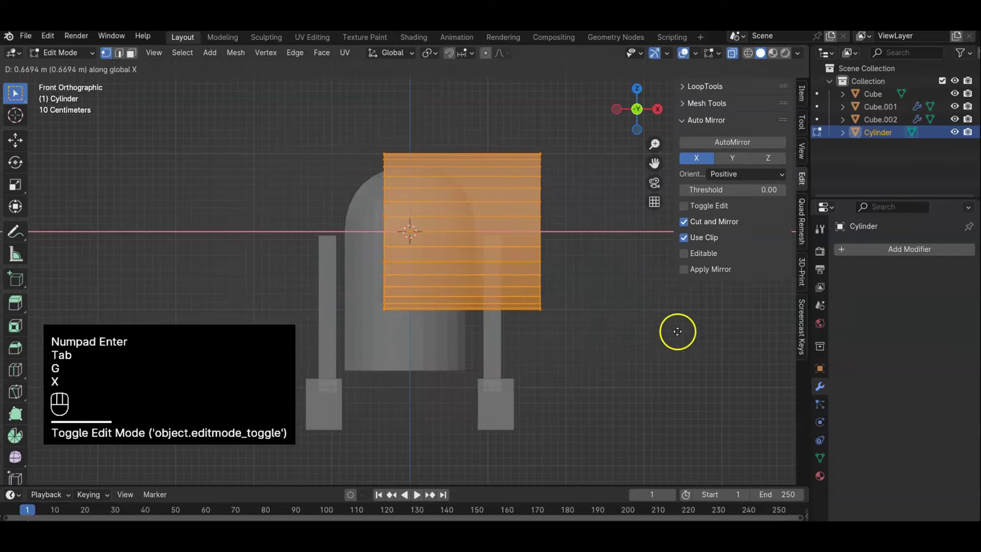
left_click(716, 332)
left_click(729, 143)
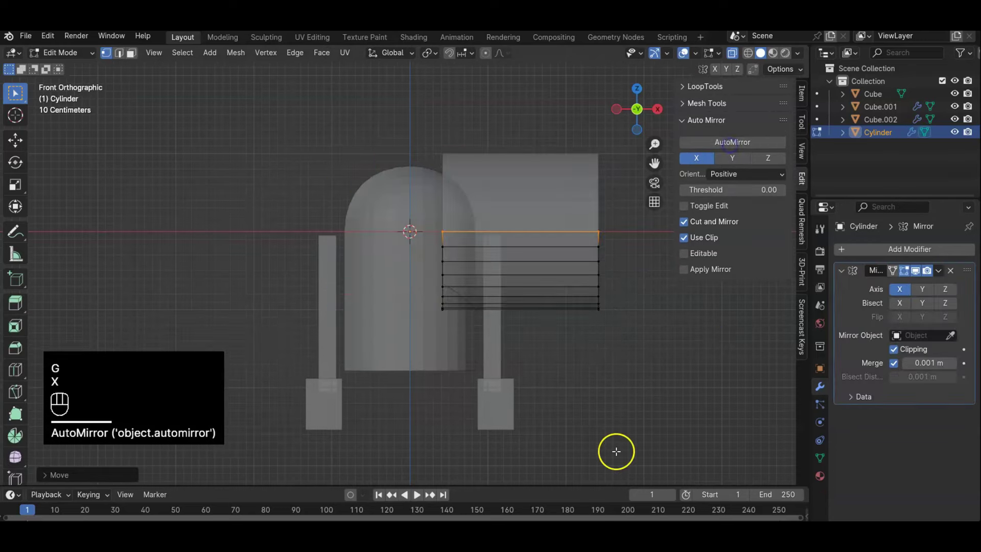
key("ctrl+z")
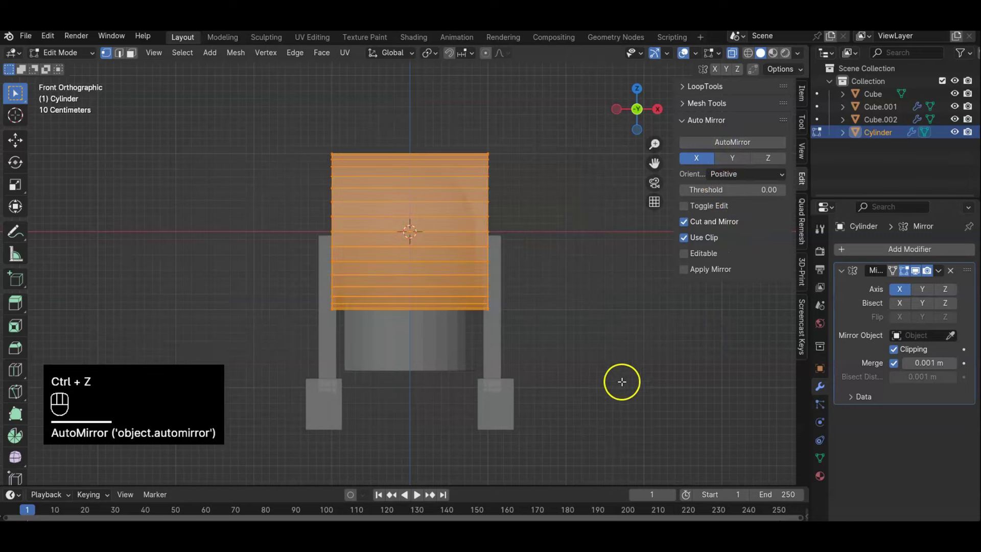
Step: Return to Object Mode and apply the cylinder's scale
left_click(605, 270)
key("Tab")
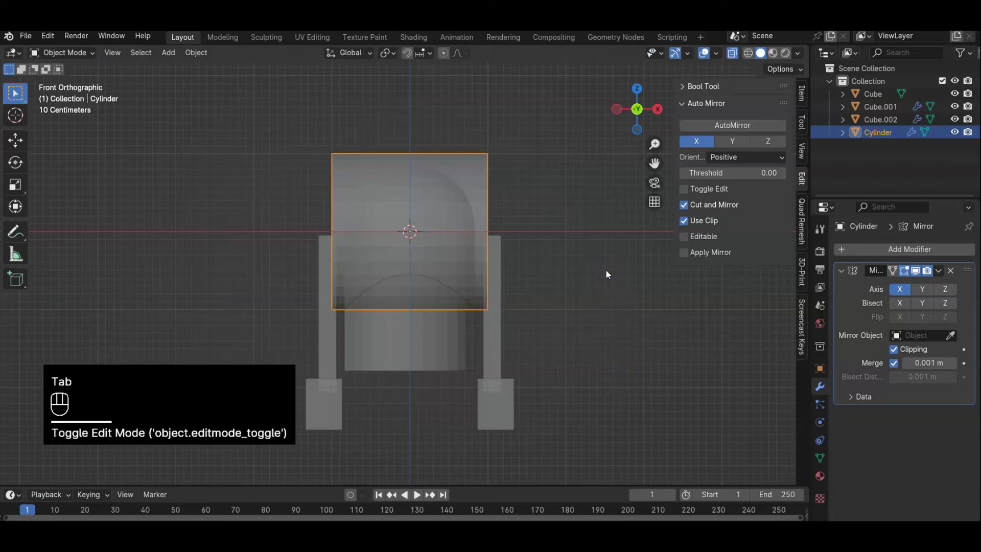
key("ctrl+a")
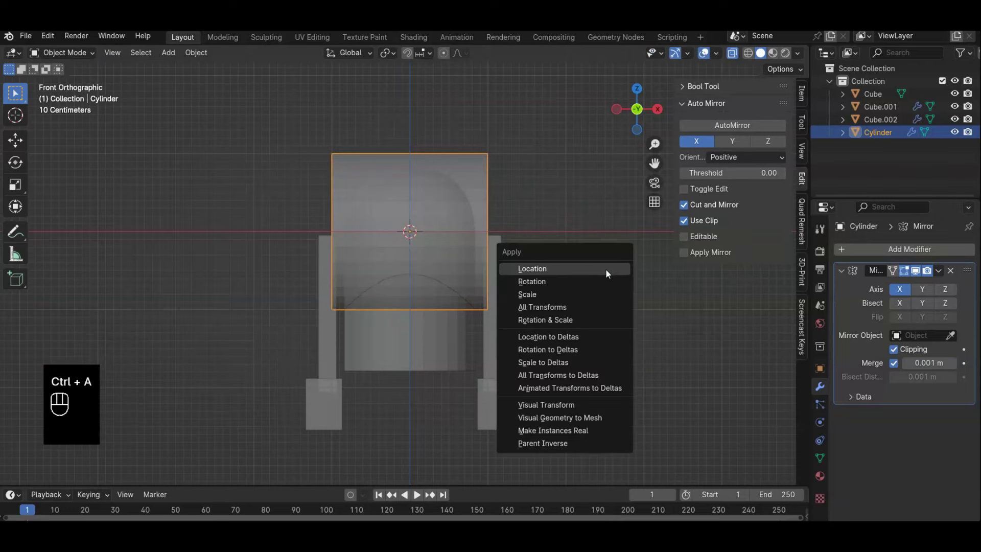
left_click(617, 299)
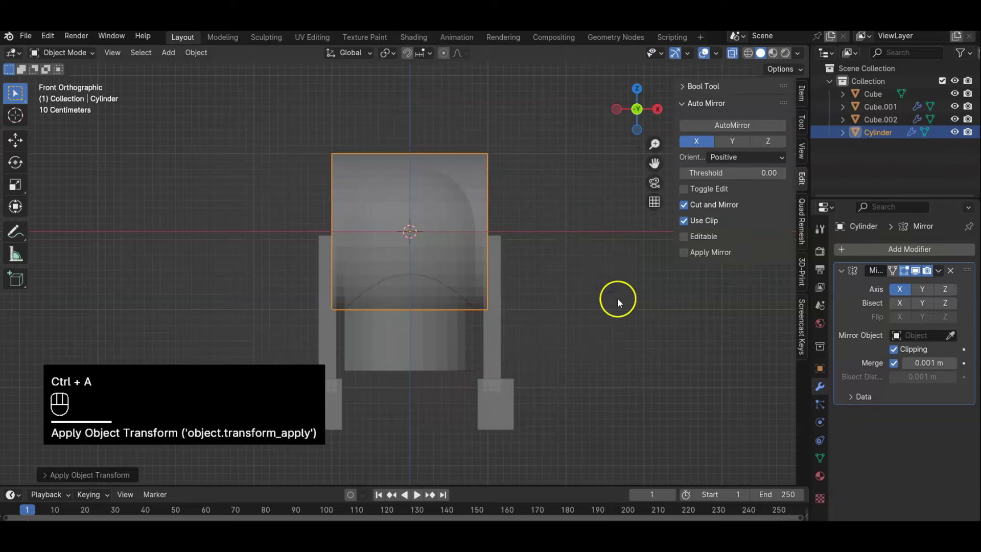
Step: Try to mirror the cylinder object after moving it about 1.3 m along positive X, and remove the extra Mirror modifier
key("g")
key("x")
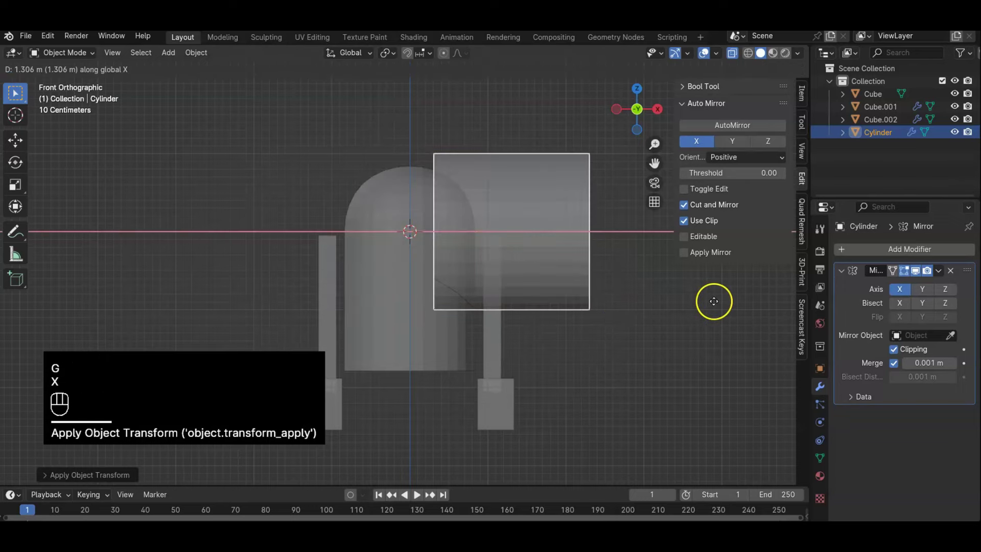
left_click(713, 301)
left_click(728, 125)
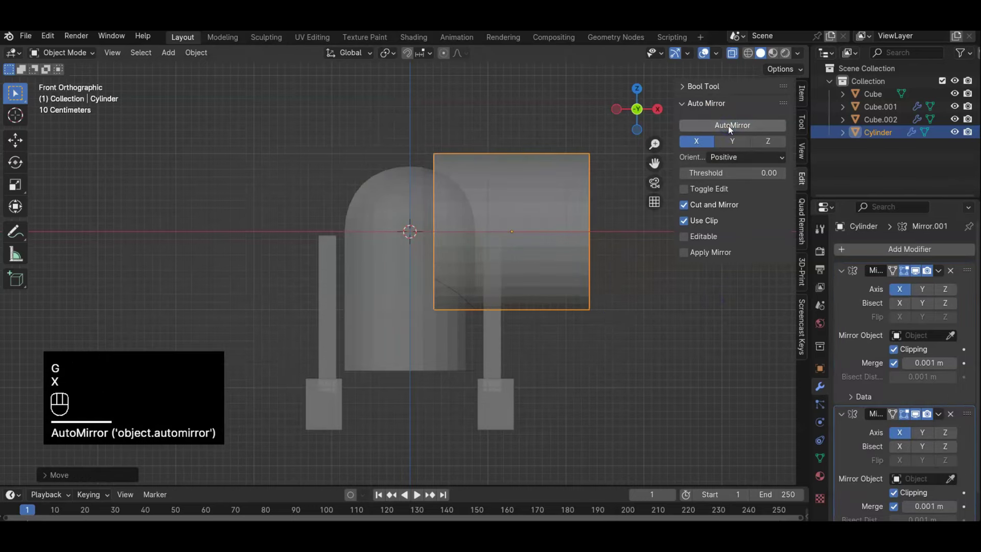
middle_click_drag(758, 351, 572, 377)
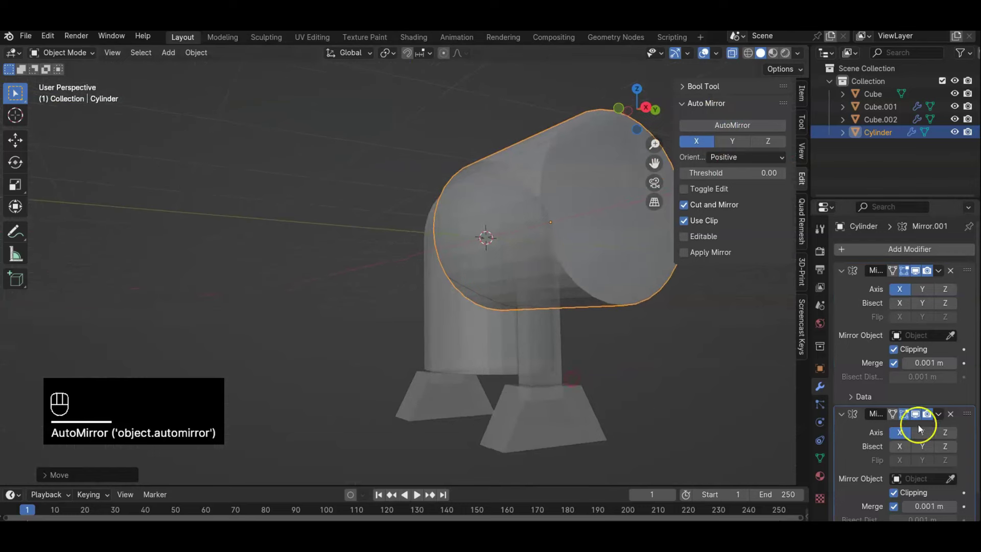
left_click(951, 414)
key("KP_1")
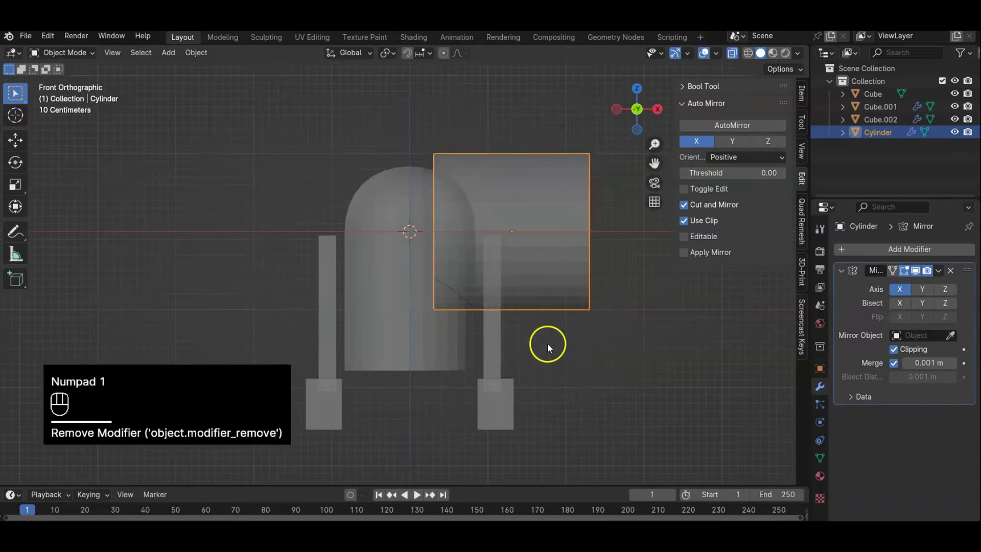
scroll(636, 348, "down", 2)
Step: Undo all the cylinder operations back to before the cylinder was added
key("ctrl+z")
key("ctrl+z")
key("ctrl+z")
key("ctrl+z")
key("ctrl+z")
key("ctrl+z")
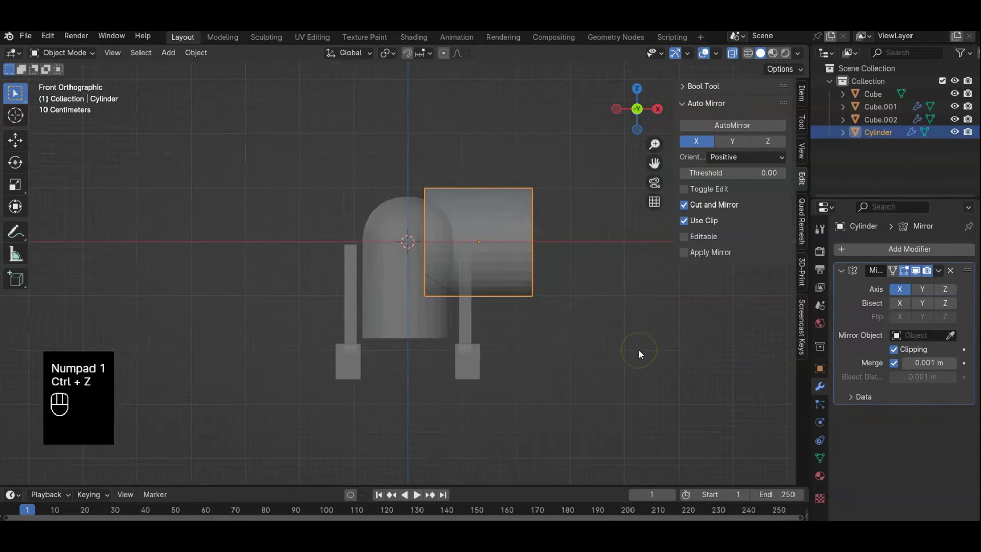
key("ctrl+z")
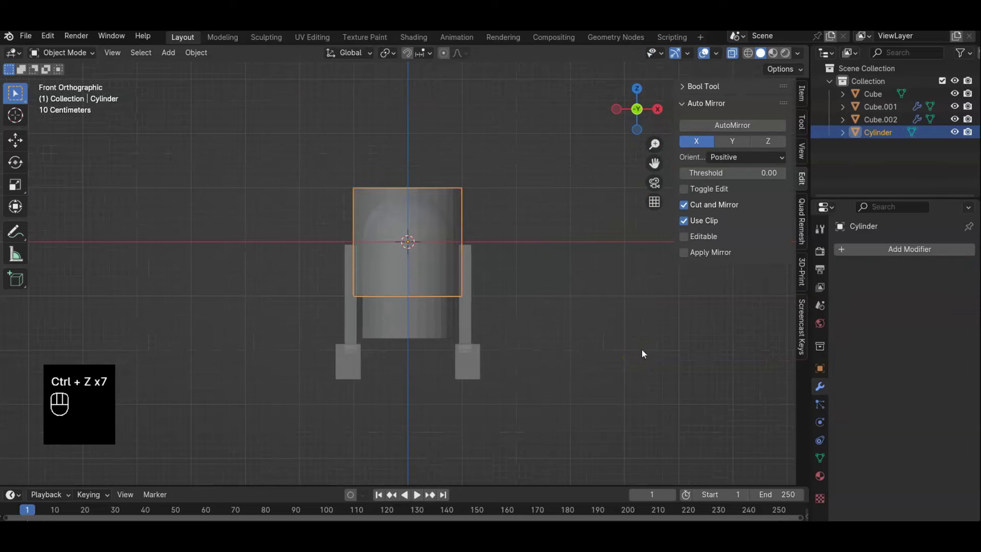
key("ctrl+z")
Step: Add a fresh cylinder and, in Edit Mode, shift its mesh along positive X to the side of the body
key("shift+a")
mouse_move(496, 249)
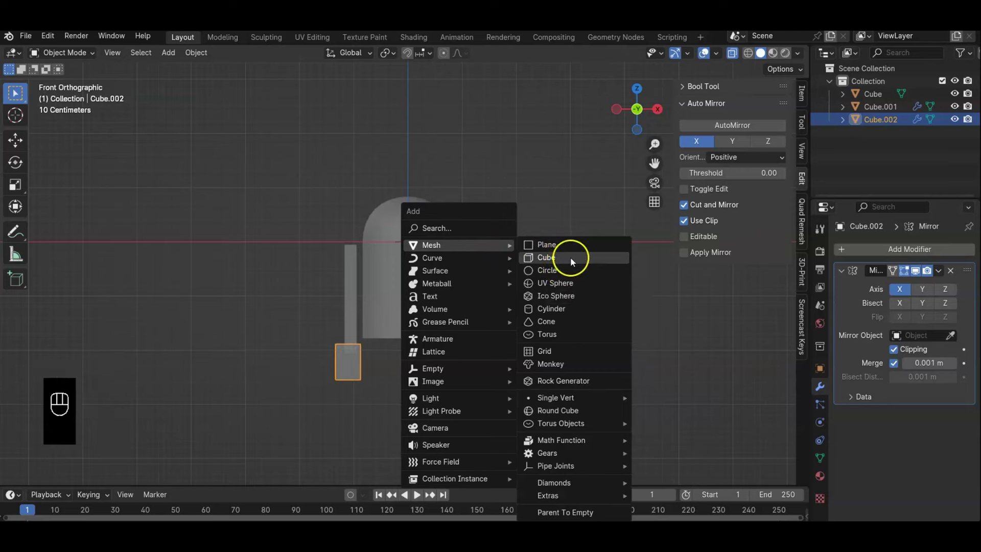
left_click(572, 308)
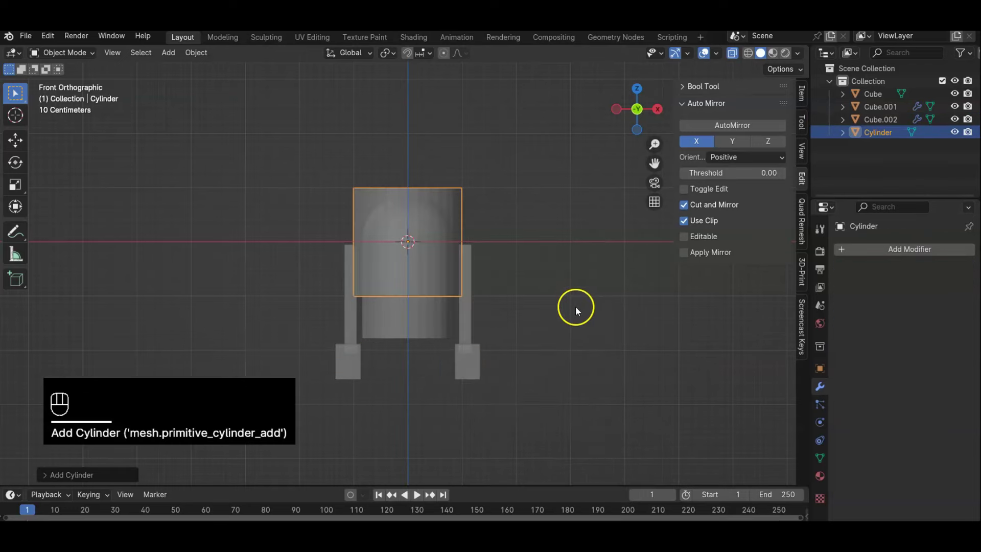
key("Tab")
key("g")
key("x")
left_click(670, 311)
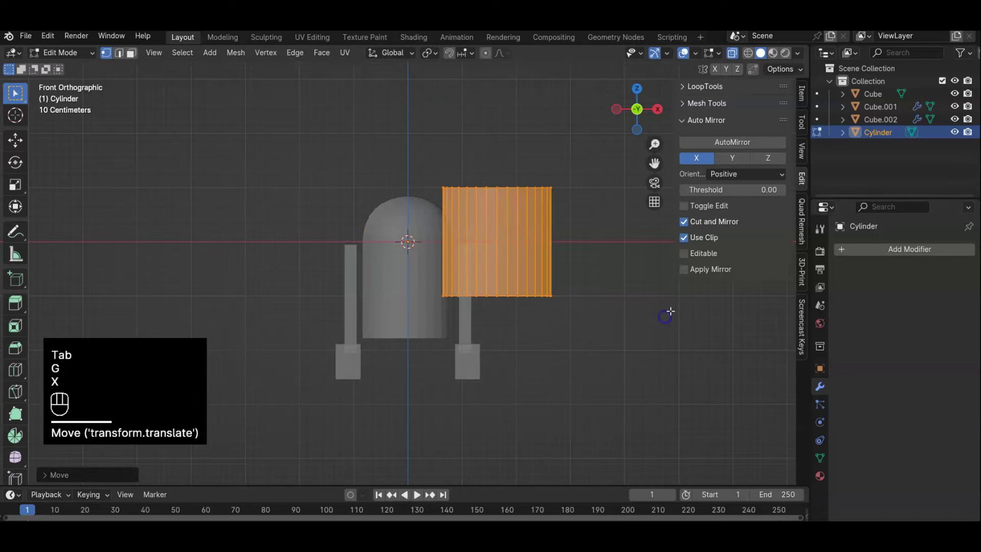
Step: Mirror the cylinder across X with AutoMirror and rotate its whole mesh 90 degrees about Y
left_click(751, 142)
left_click_drag(426, 141, 612, 352)
key("r")
type("xy")
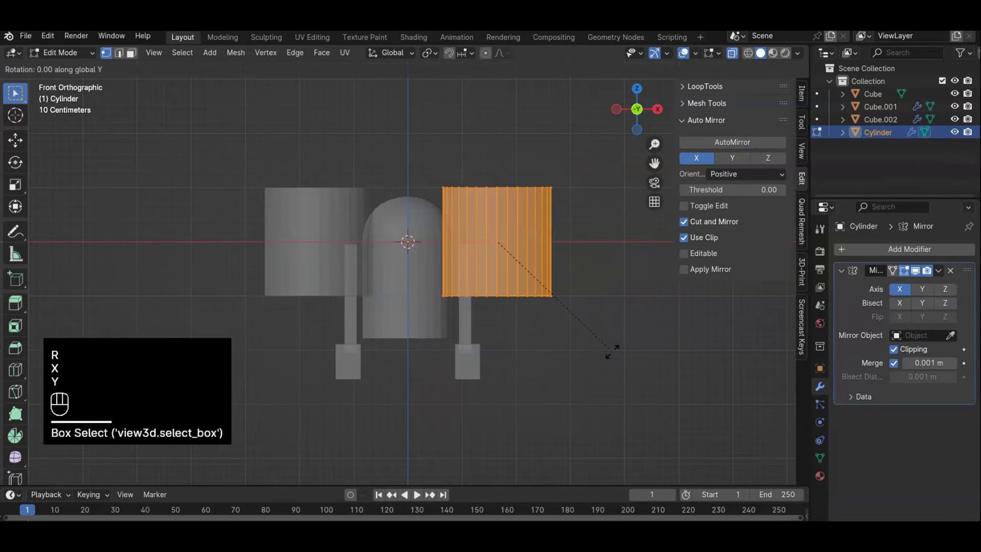
type("90")
key("KP_Enter")
Step: Scale the cylinder's mesh down uniformly and flatten it along X into a short disc
key("s")
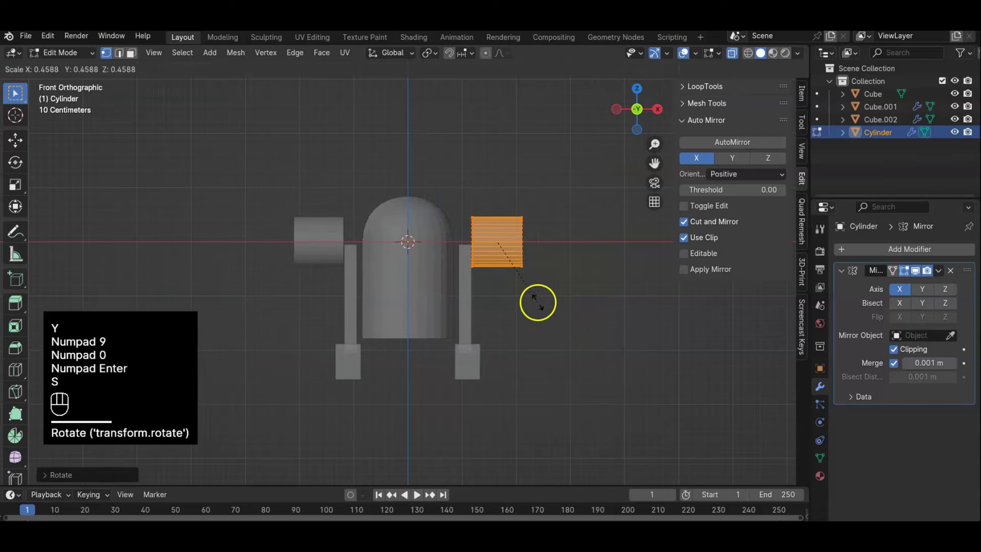
left_click(524, 292)
key("s")
key("y")
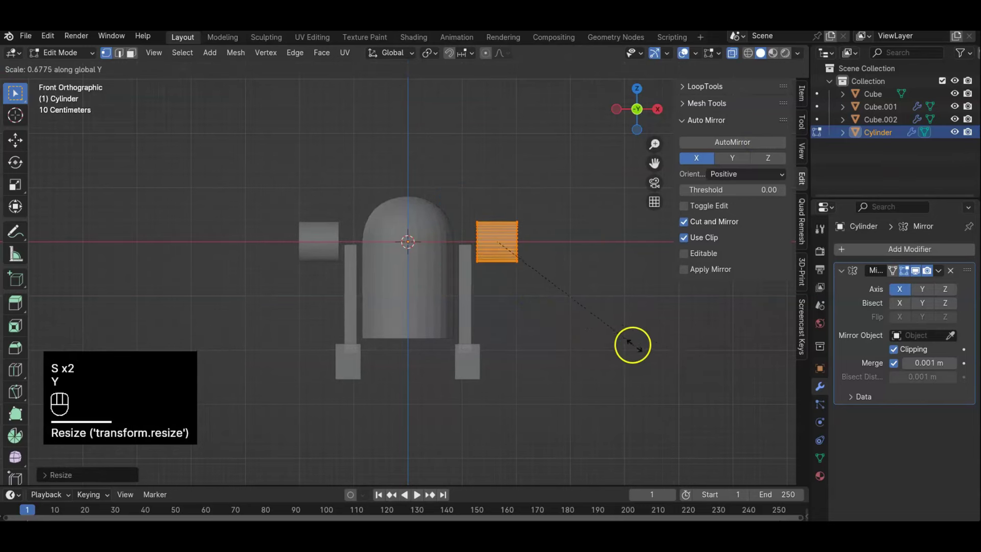
key("x")
left_click(610, 335)
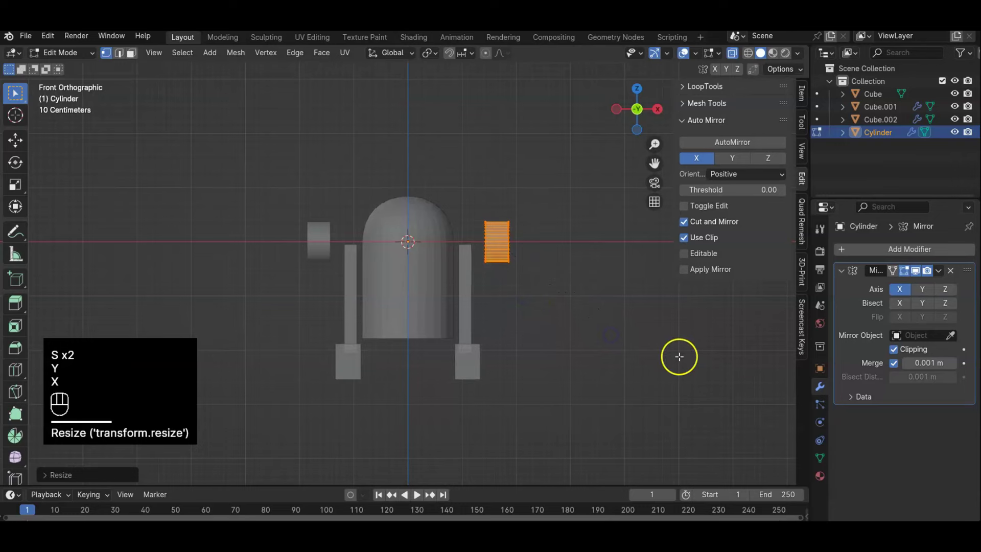
key("s")
left_click(632, 340)
Step: Move the disc inward and slightly down against the body's side, leave Edit Mode and turn off X-ray display
key("g")
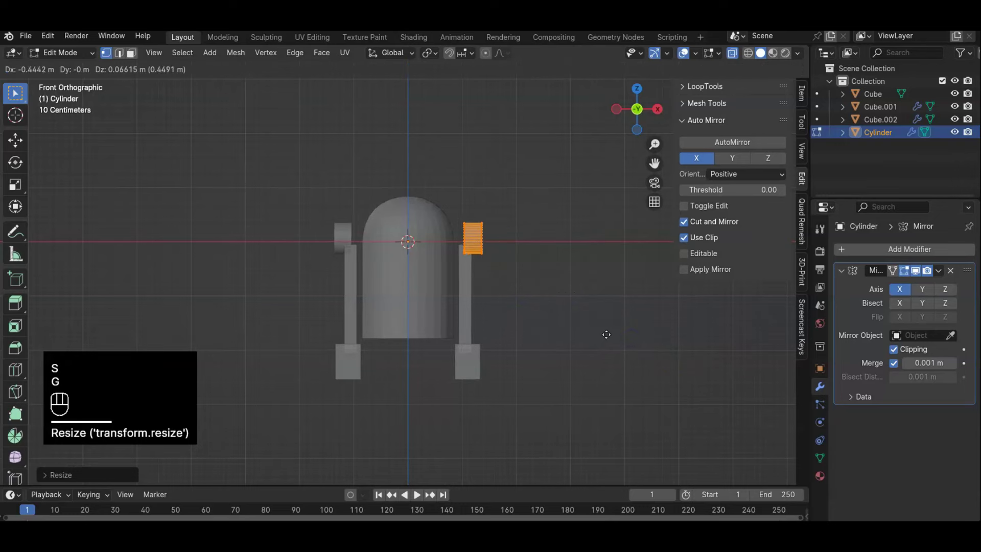
left_click(585, 349)
scroll(571, 320, "up", 5)
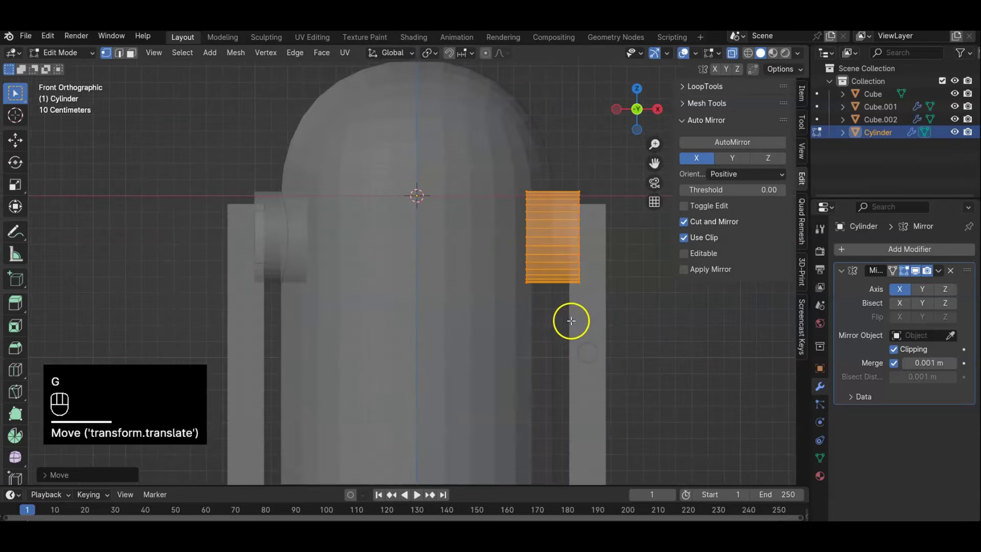
key("KP_3")
scroll(556, 322, "down", 2)
scroll(560, 327, "up", 1)
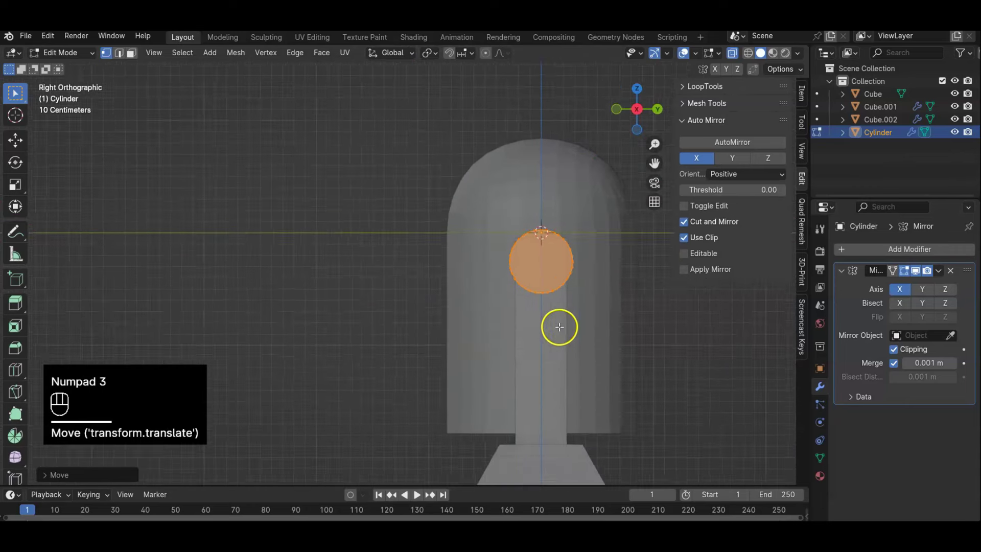
key("KP_1")
key("Tab")
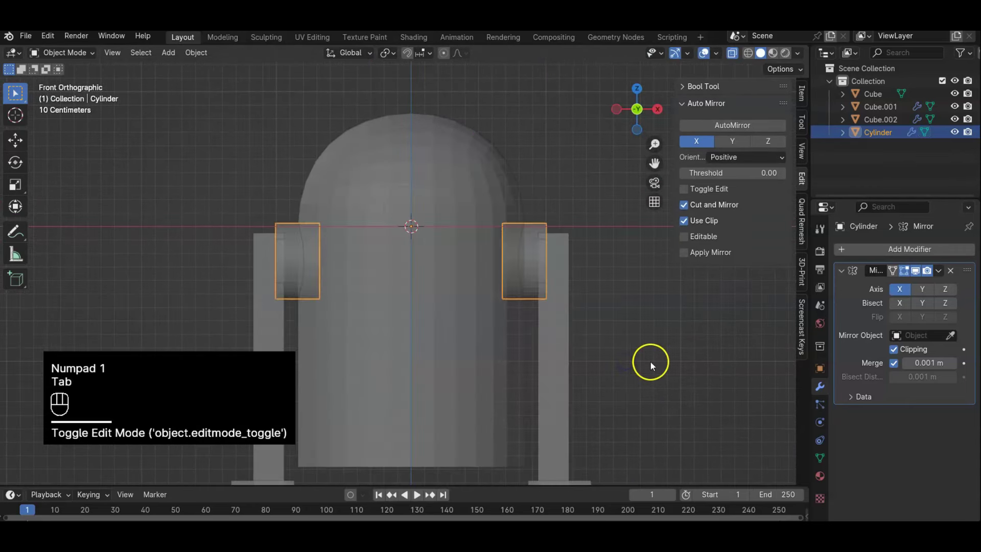
key("alt+z")
scroll(649, 356, "up", 2)
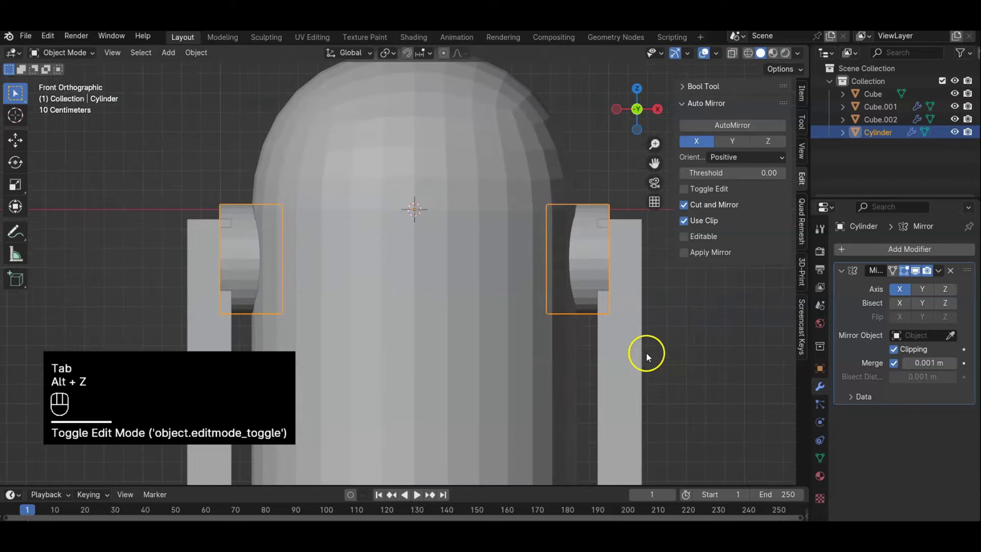
scroll(633, 345, "down", 3)
Step: Select the mirrored side slab and open its mesh in Edit Mode
left_click(528, 308)
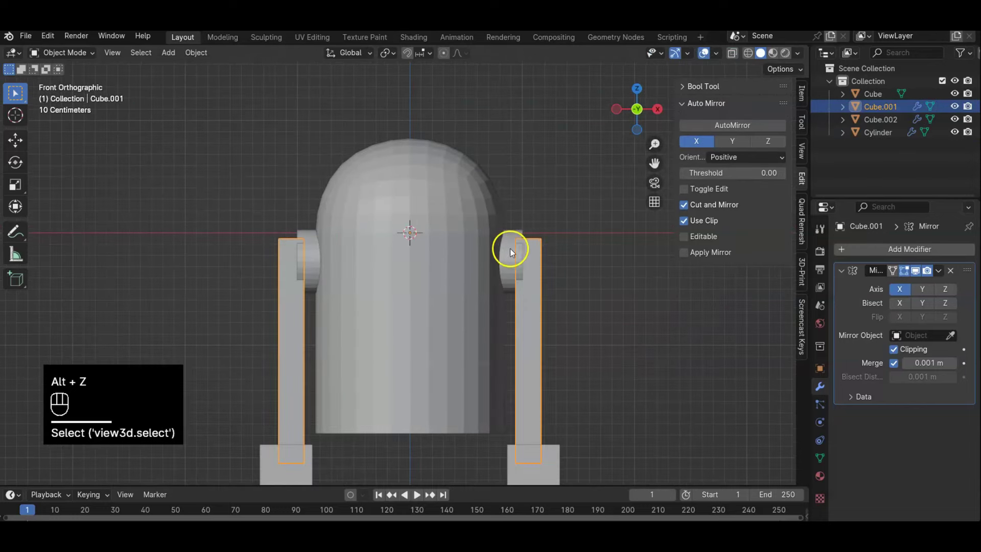
key("Tab")
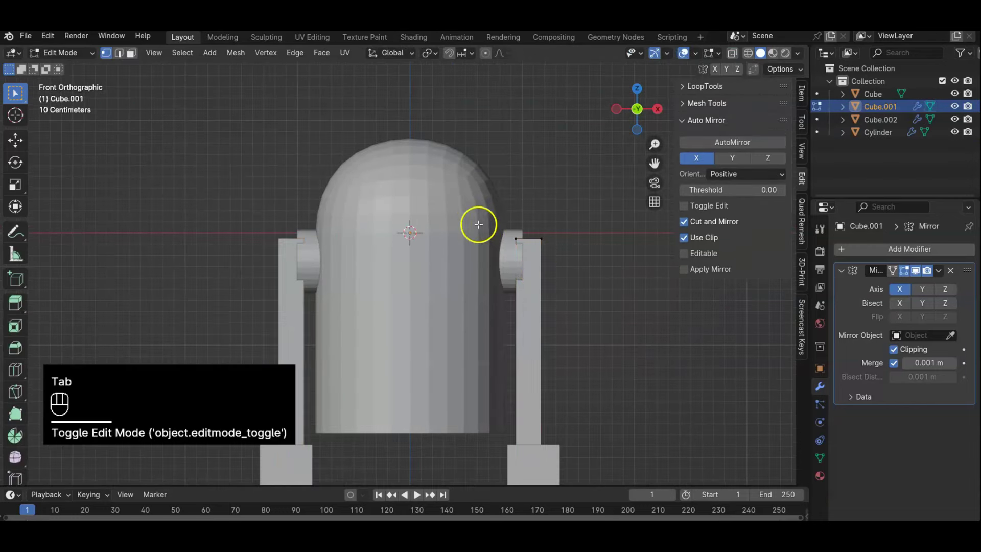
scroll(459, 218, "down", 2)
left_click_drag(438, 207, 585, 440)
key("g")
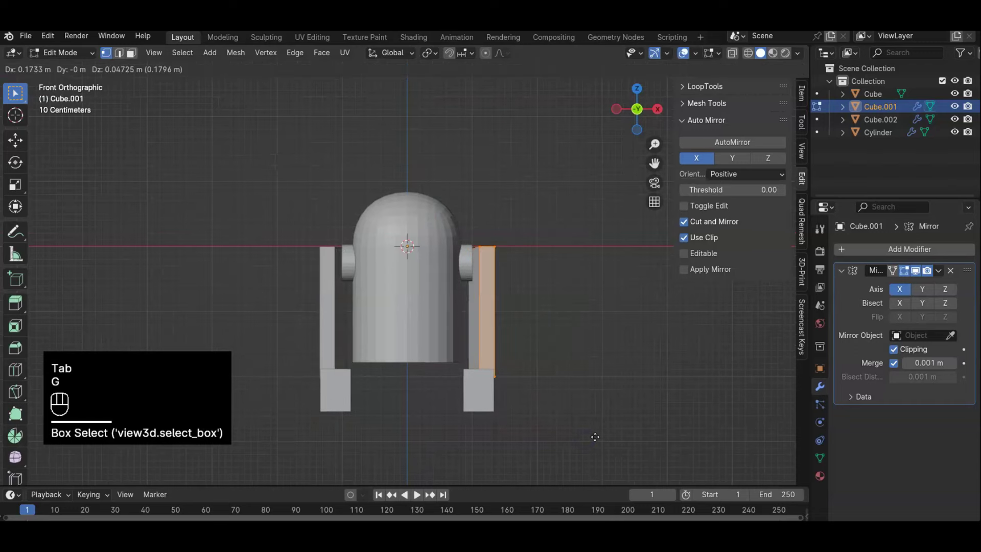
right_click(594, 437)
Step: With X-ray on, move the side slab's whole mesh slightly outward and up to the disc's outer face, and return to Object Mode
key("alt+z")
left_click_drag(438, 236, 554, 386)
key("g")
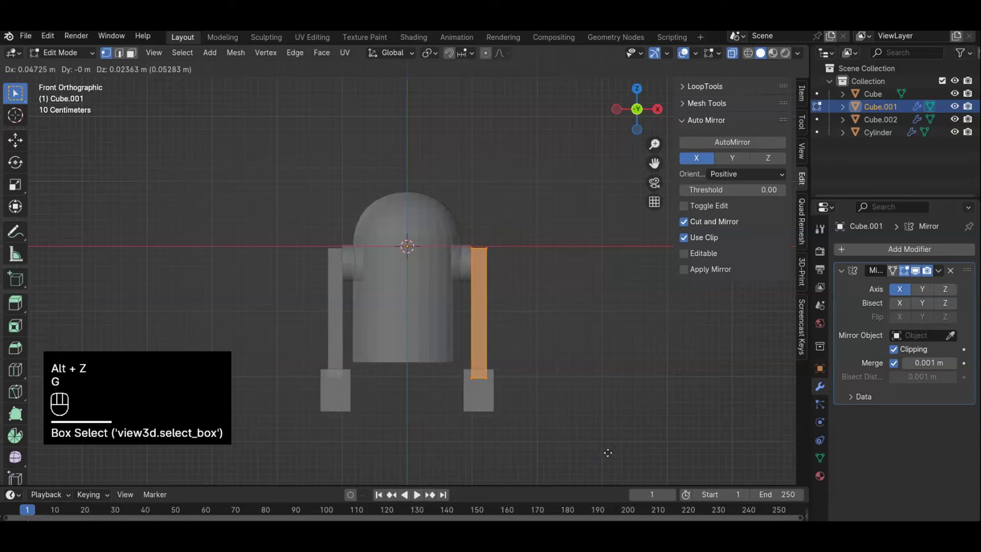
left_click(608, 453)
scroll(551, 416, "up", 3)
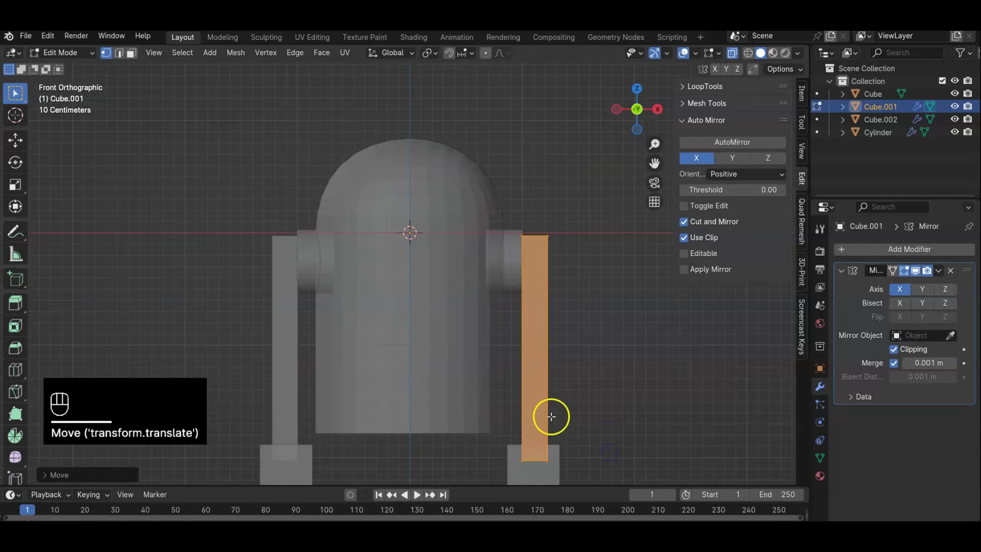
key("Tab")
scroll(593, 363, "up", 2)
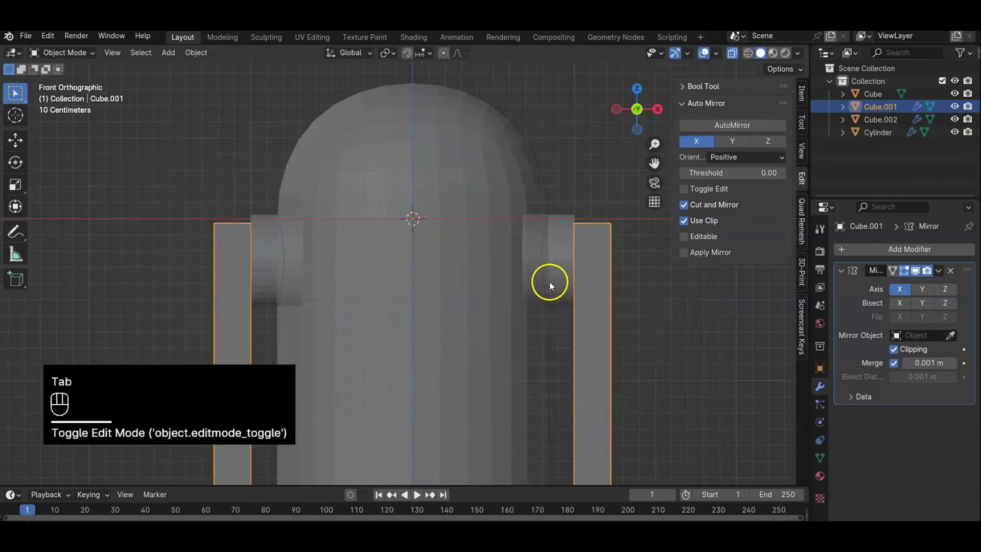
scroll(598, 367, "down", 4)
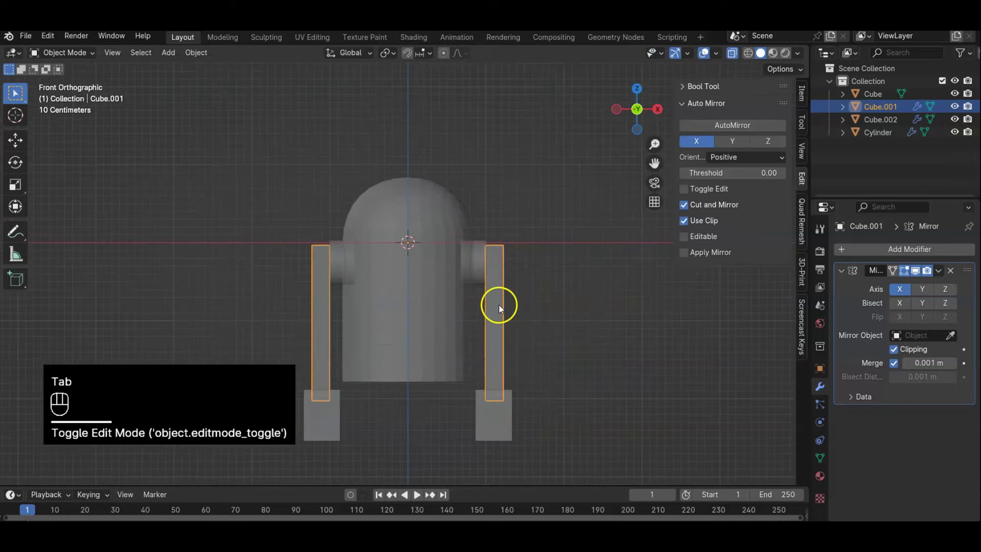
Step: Turn off X-ray and examine how the discs join the body and side slabs, in perspective and from the front
left_click(498, 304)
key("Tab")
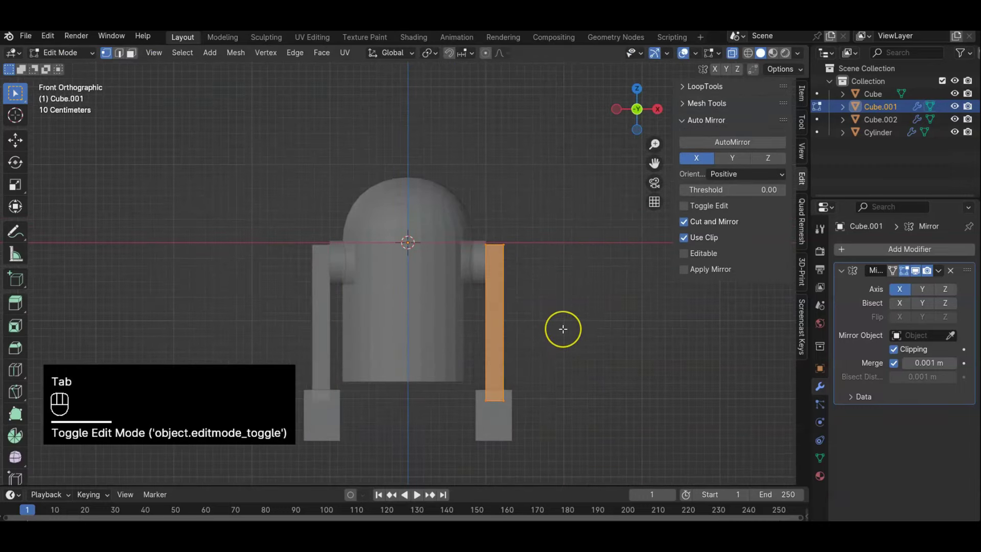
key("alt+z")
left_click(501, 282)
middle_click_drag(613, 373, 553, 349)
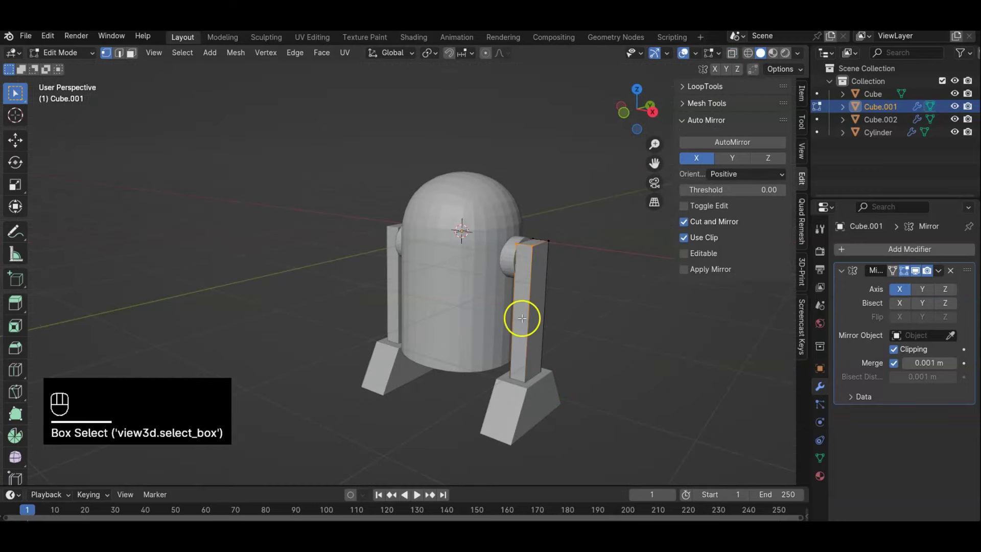
scroll(537, 271, "up", 4)
middle_click_drag(536, 274, 526, 281, "shift")
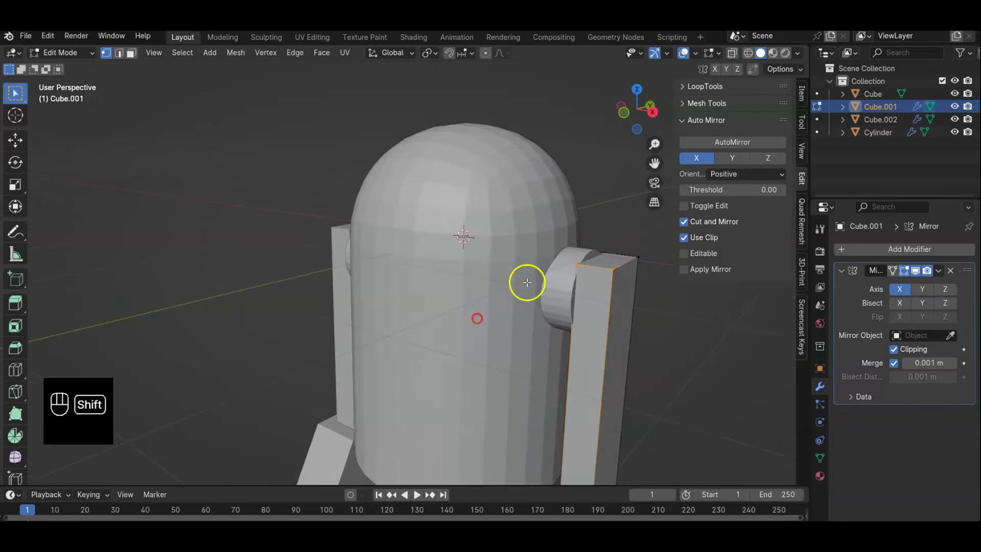
left_click(563, 295)
scroll(559, 306, "down", 4)
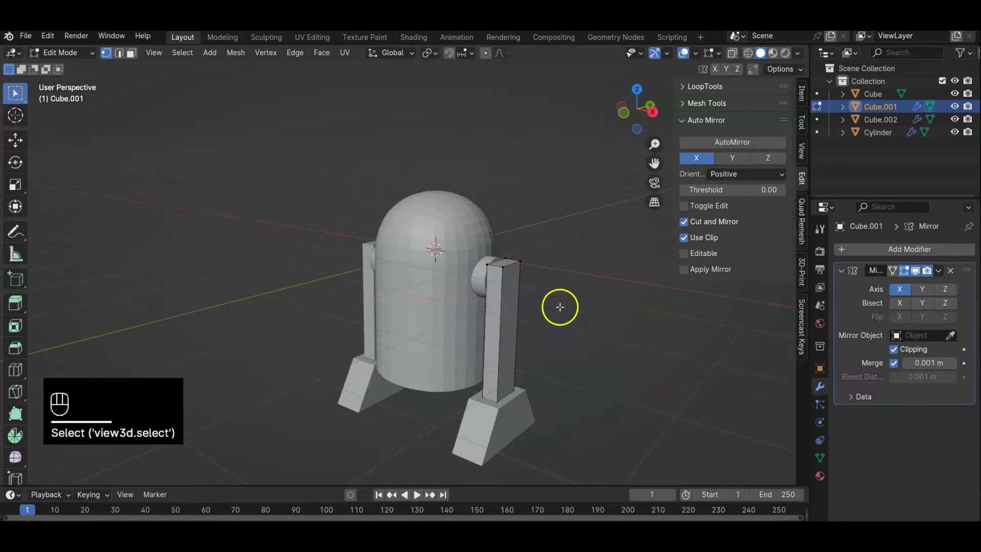
key("KP_1")
middle_click_drag(553, 392, 562, 315, "shift")
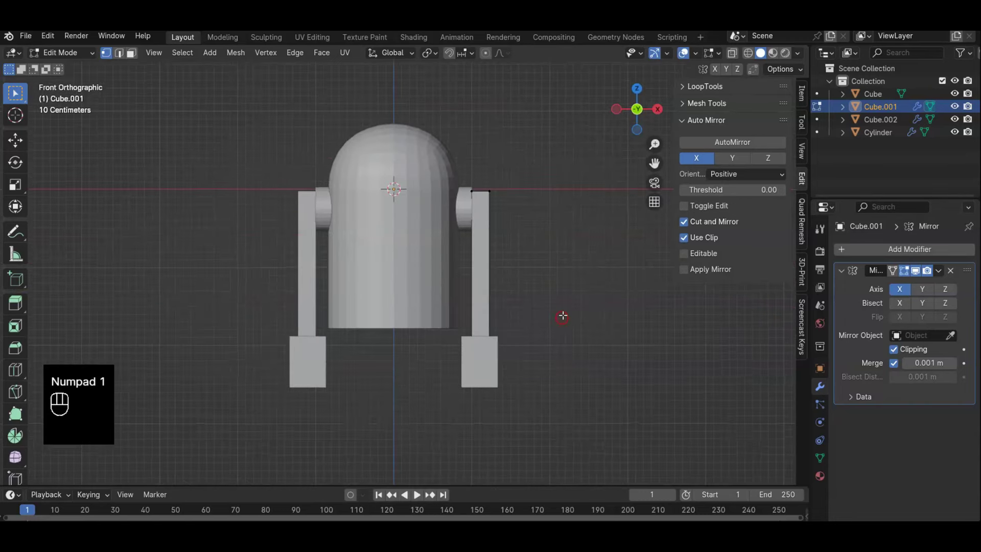
scroll(540, 275, "up", 3)
middle_click_drag(538, 274, 569, 320, "shift")
scroll(565, 363, "down", 1)
middle_click_drag(563, 372, 572, 335, "shift")
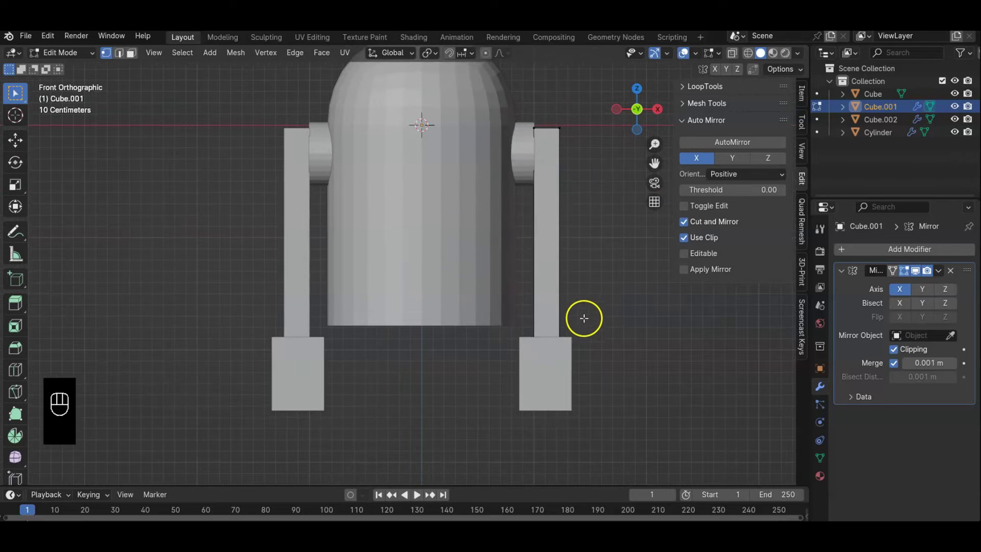
key("Tab")
Step: Add a cube at the world origin and narrow it along X
key("shift+a")
mouse_move(557, 243)
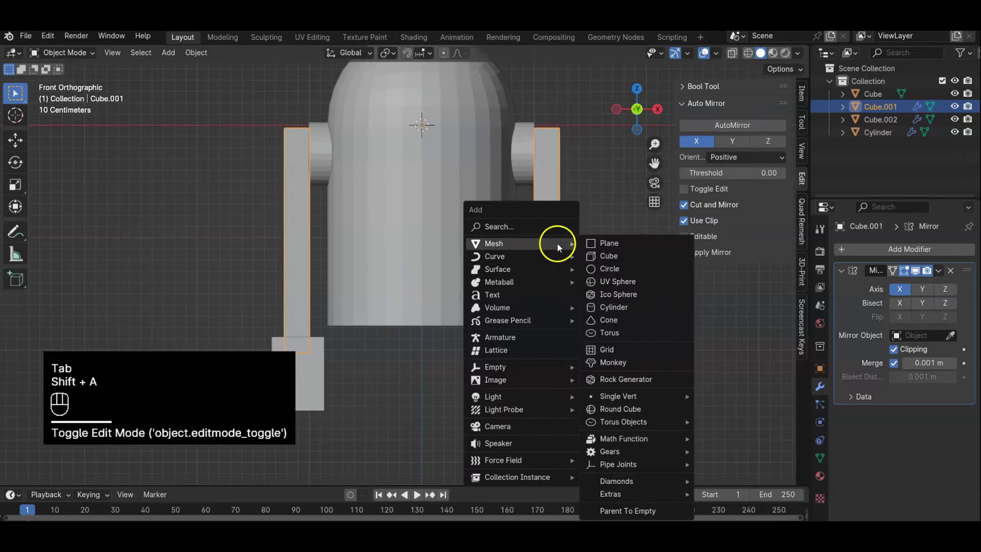
left_click(649, 252)
scroll(522, 284, "down", 4)
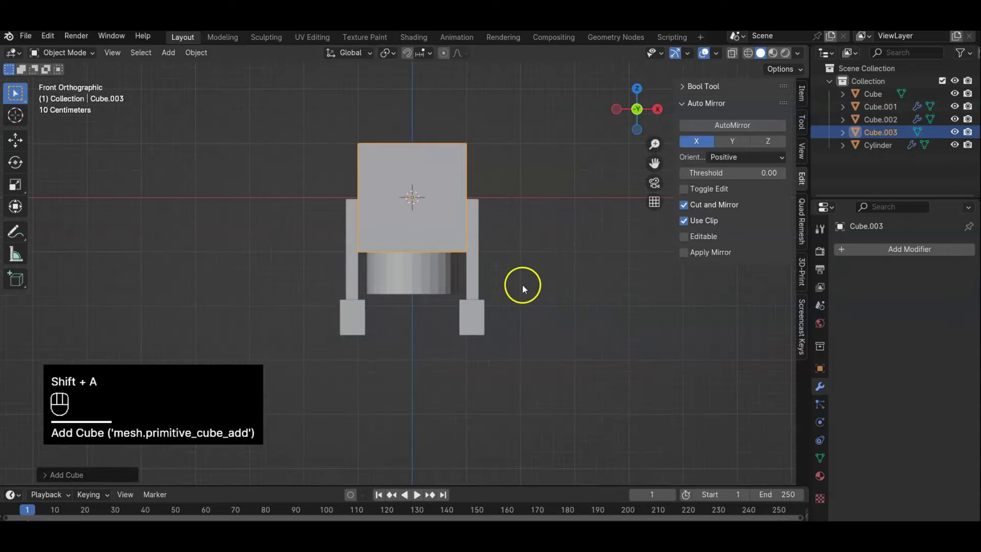
middle_click_drag(522, 284, 556, 296, "shift")
key("s")
key("x")
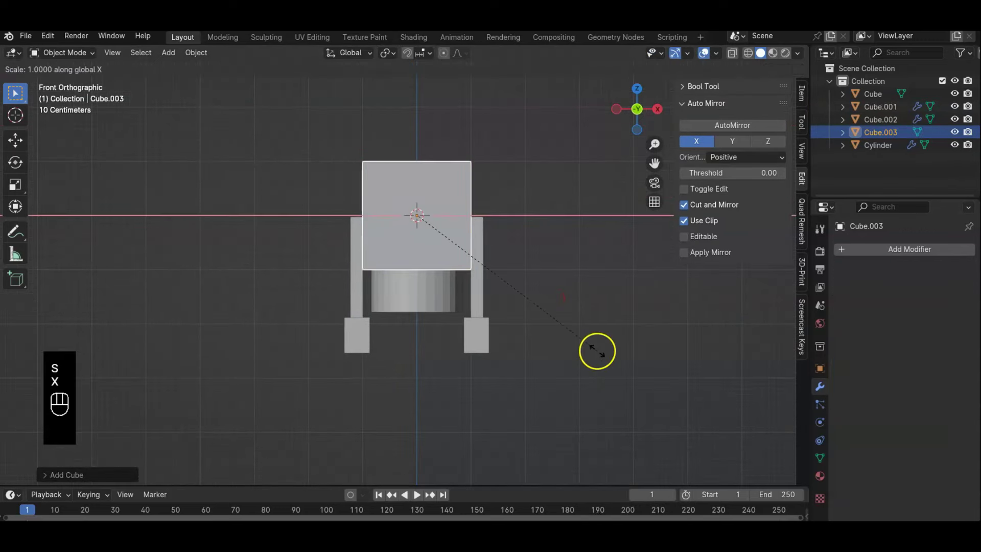
left_click(449, 278)
Step: From the right side view, narrow the cube along Y and reduce its height along Z to about half
key("KP_3")
key("s")
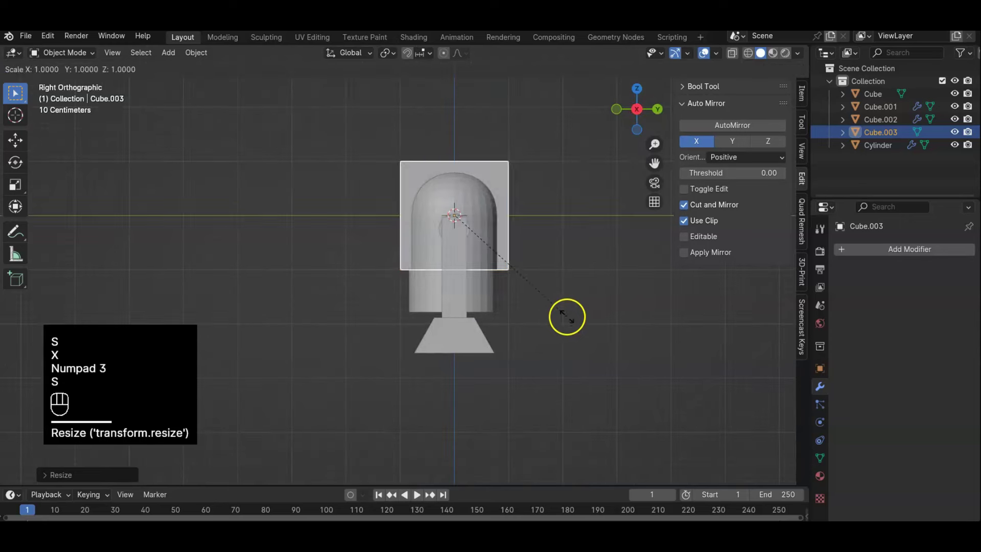
key("y")
left_click(500, 292)
key("s")
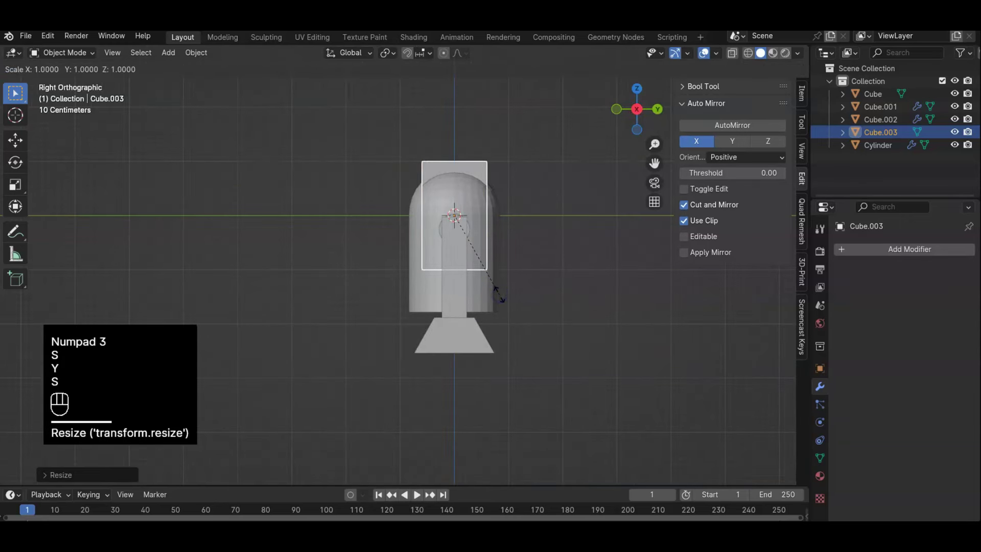
key("z")
left_click(469, 259)
Step: In Edit Mode with X-ray on, scale the cube's top vertices inward along Y to taper it into a trapezoid
key("Tab")
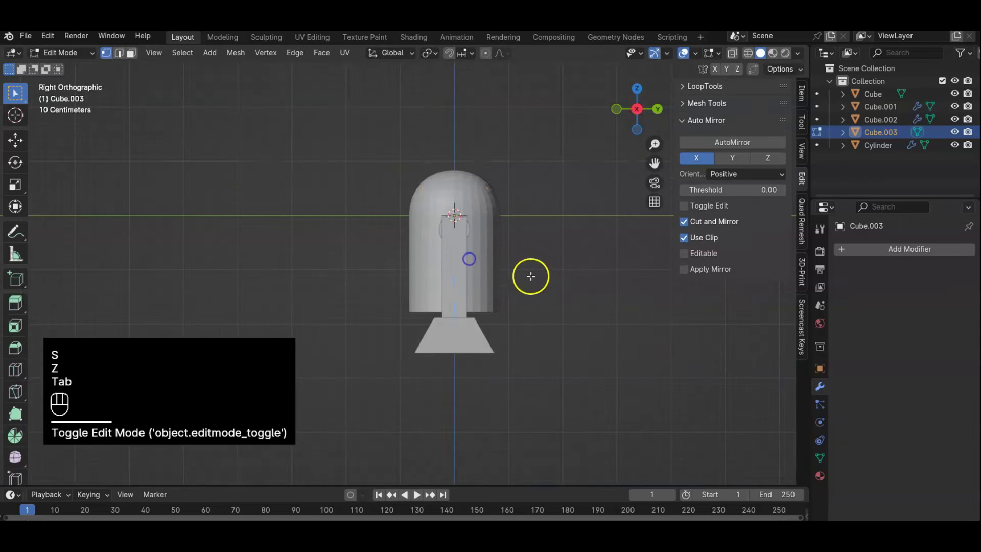
left_click_drag(369, 142, 520, 209)
key("alt+z")
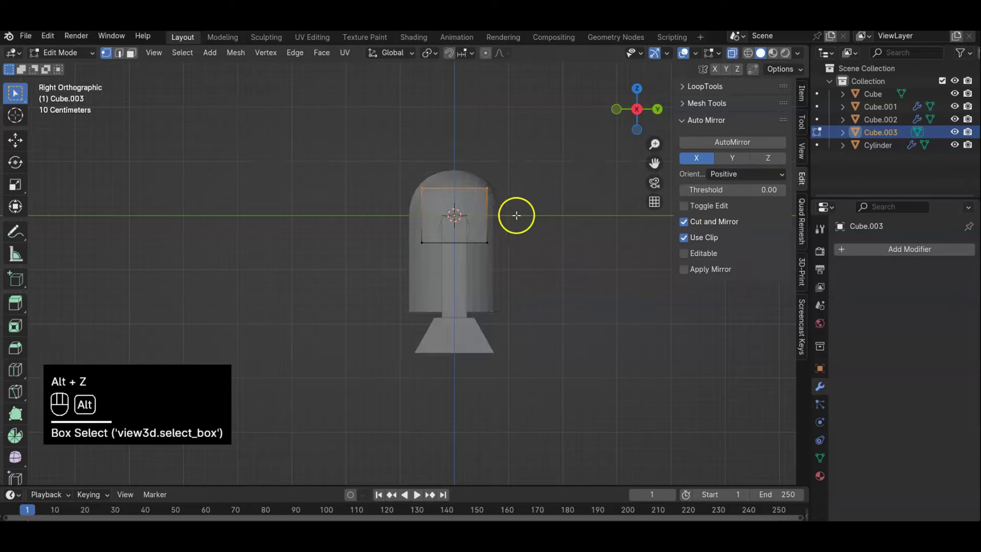
key("s")
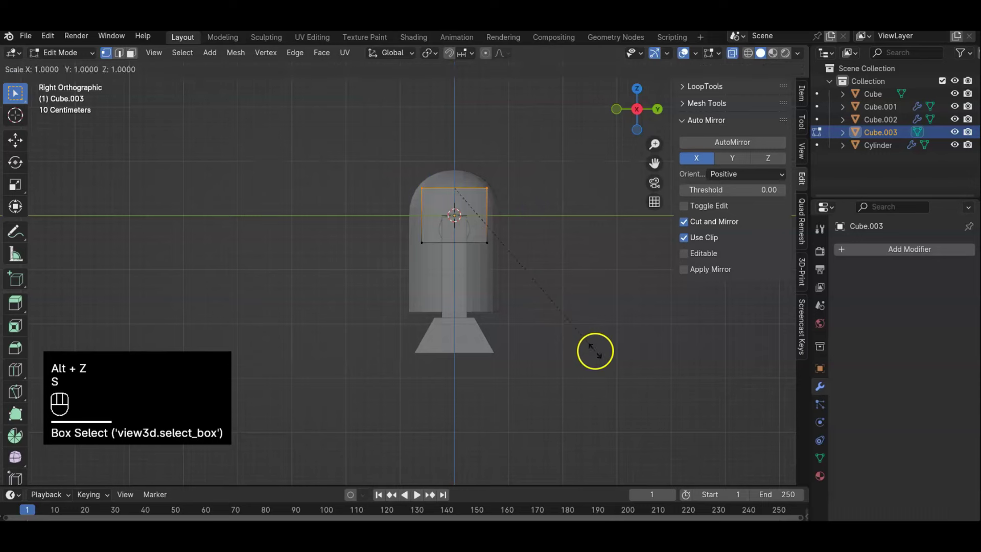
key("y")
left_click(501, 305)
key("s")
key("z")
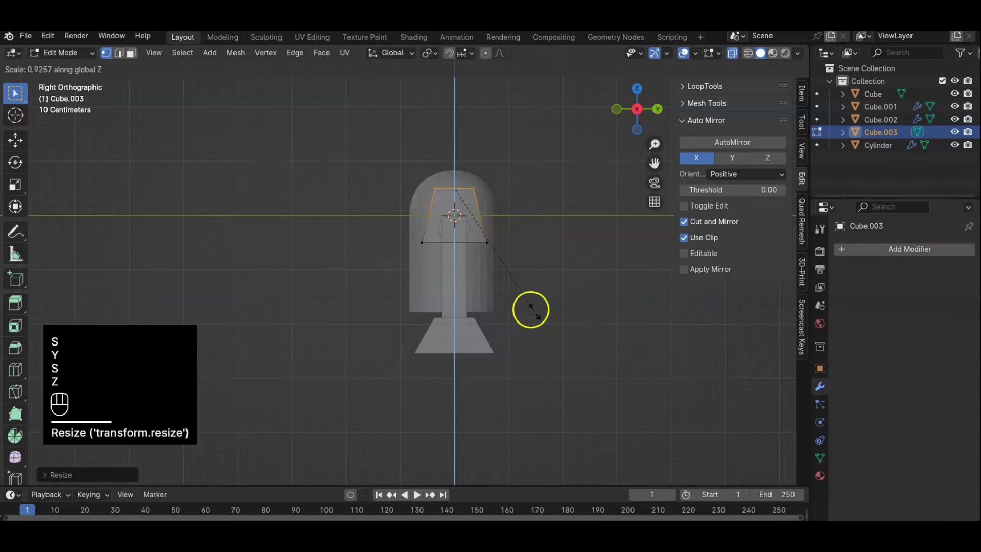
key("s")
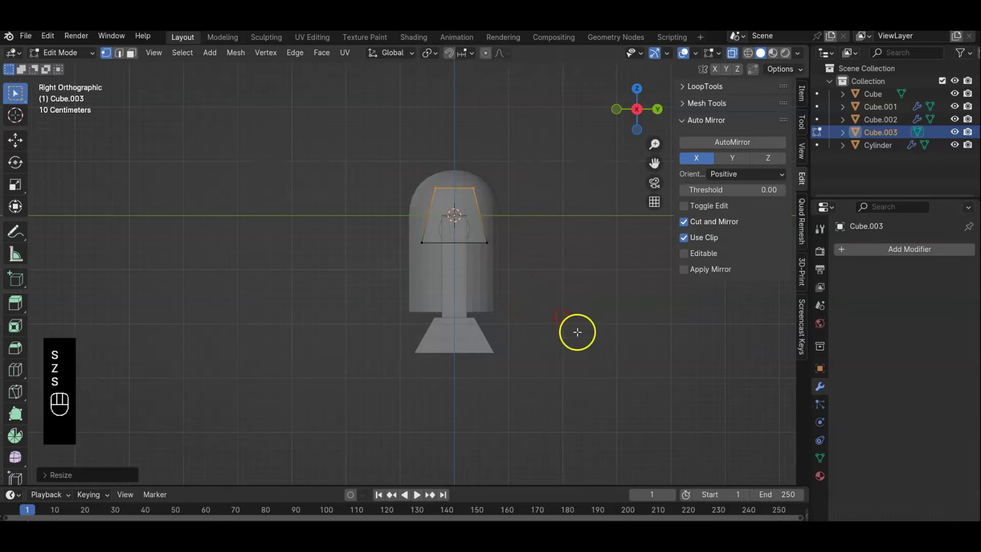
key("s")
left_click(541, 336)
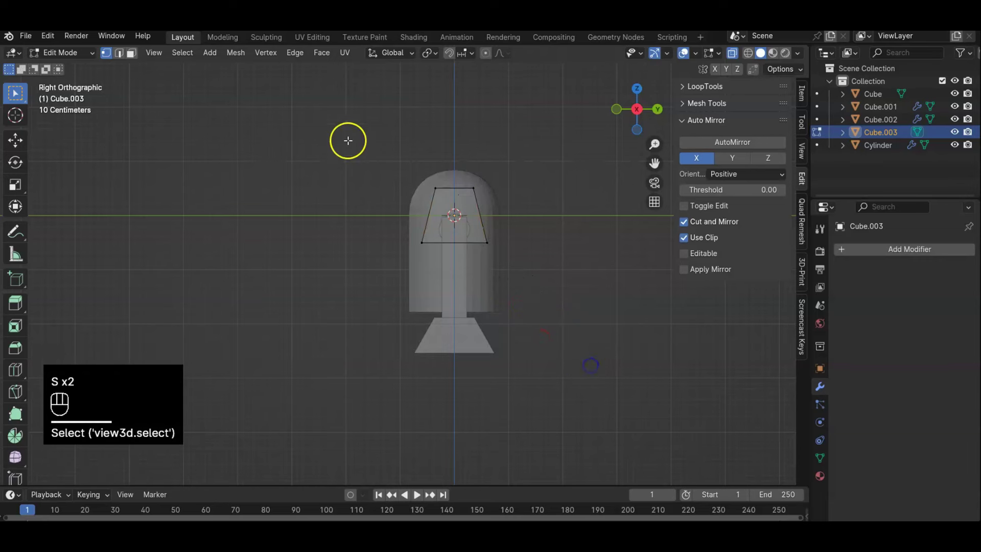
Step: Scale the whole tapered block's mesh down uniformly and flatten it along Z
left_click_drag(348, 138, 582, 322)
key("s")
left_click(586, 410)
key("s")
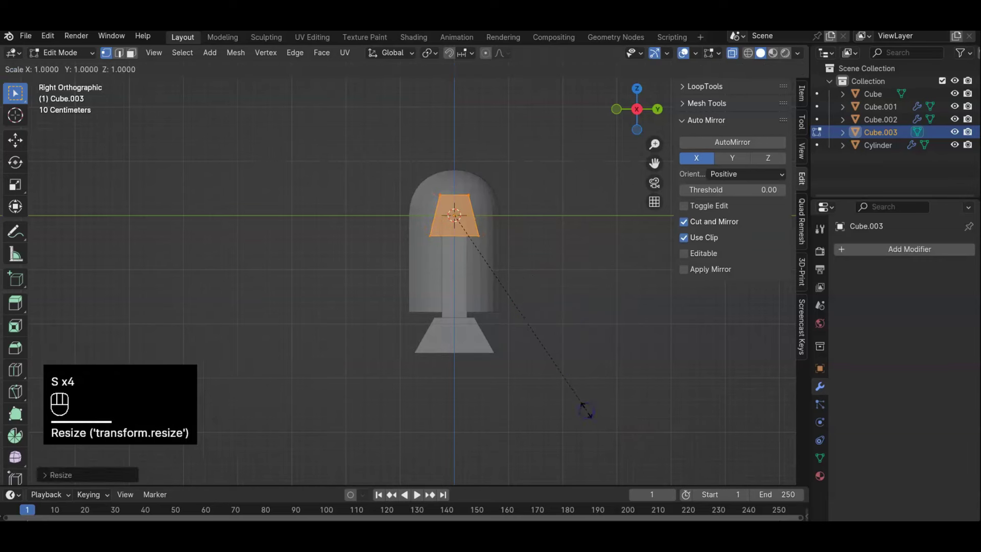
key("z")
Step: Move the tapered block forward and down level with the side feet, and adjust its size to form the center foot
key("g")
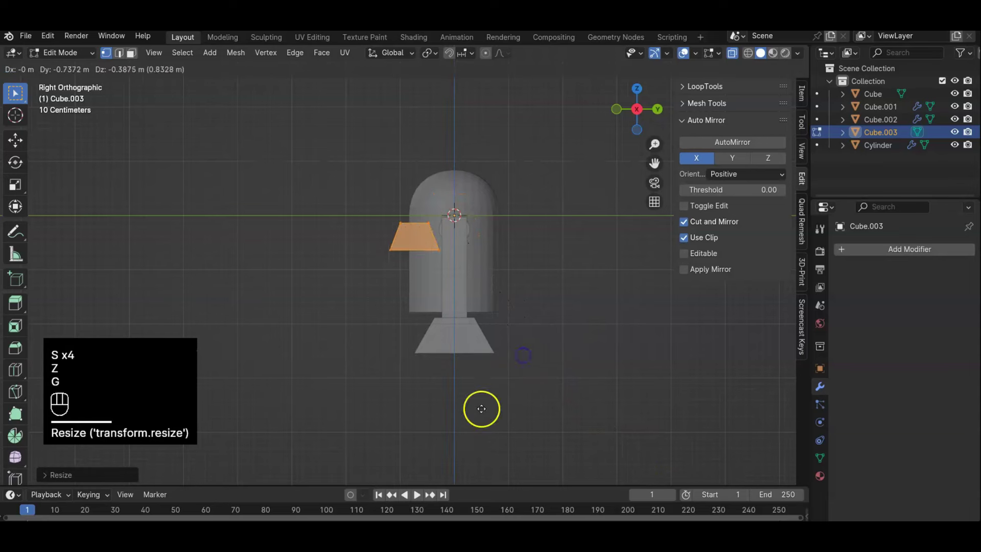
left_click(468, 478)
key("s")
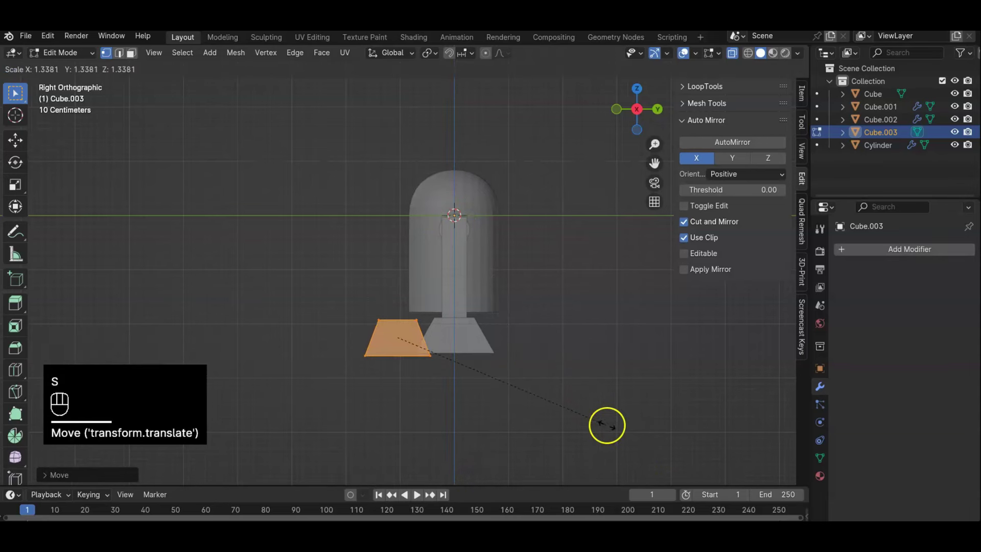
left_click(584, 416)
key("g")
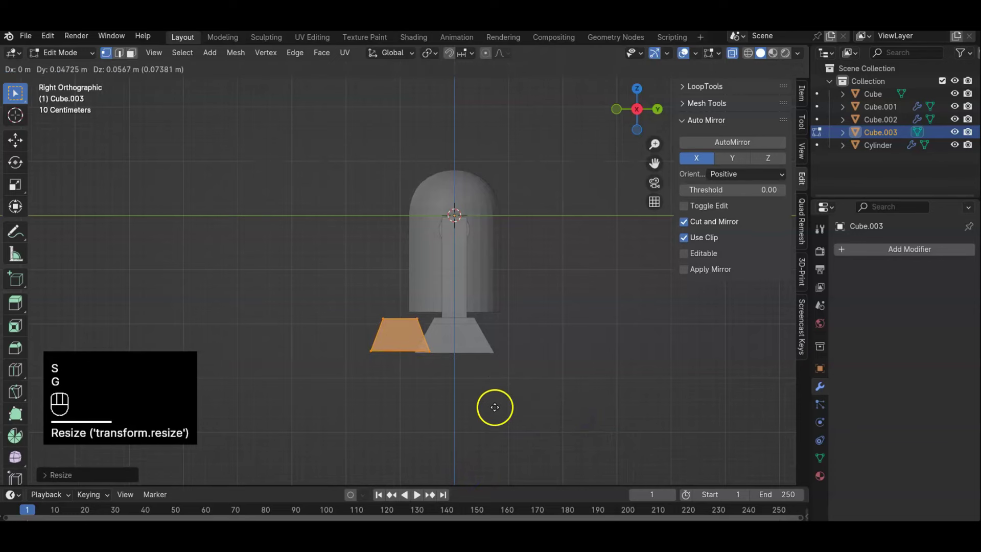
left_click(496, 408)
key("KP_1")
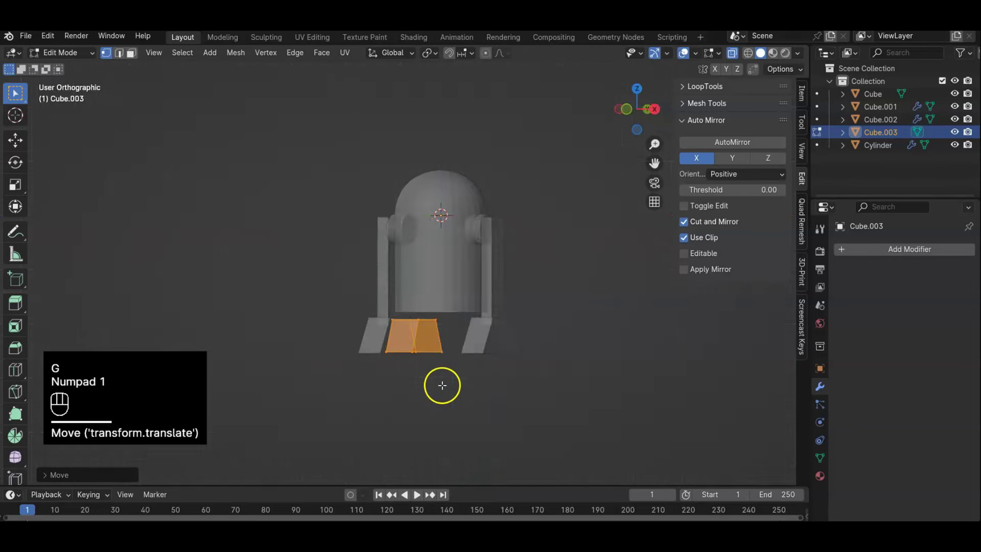
scroll(524, 389, "up", 4)
left_click(606, 395)
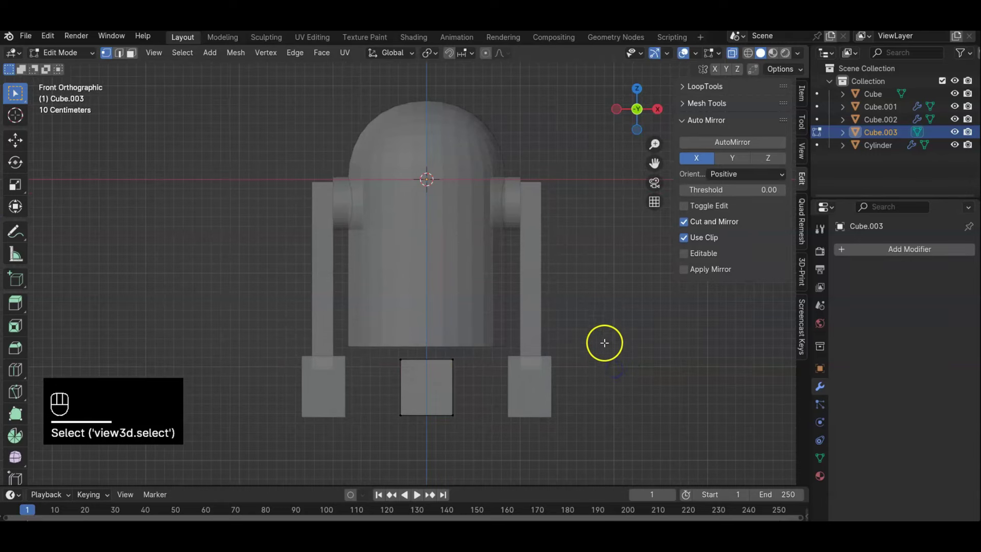
middle_click_drag(583, 320, 448, 368, "shift")
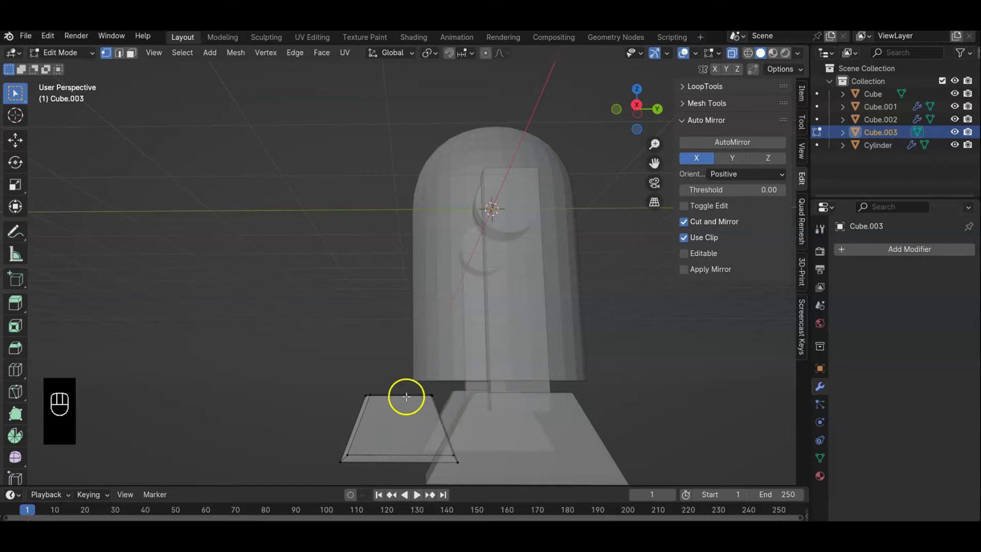
key("KP_3")
left_click_drag(318, 372, 453, 409)
key("g")
key("y")
left_click(482, 408)
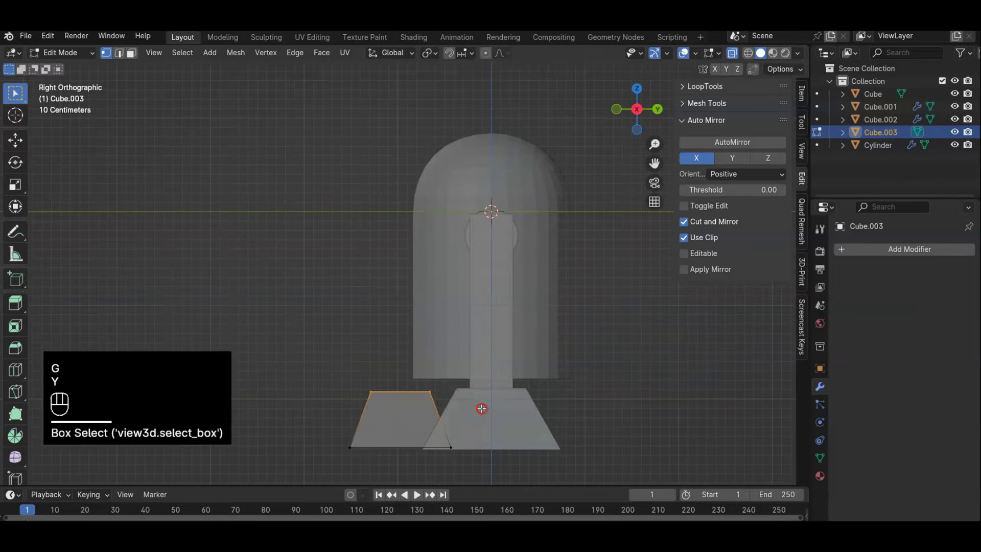
key("r")
right_click(567, 432)
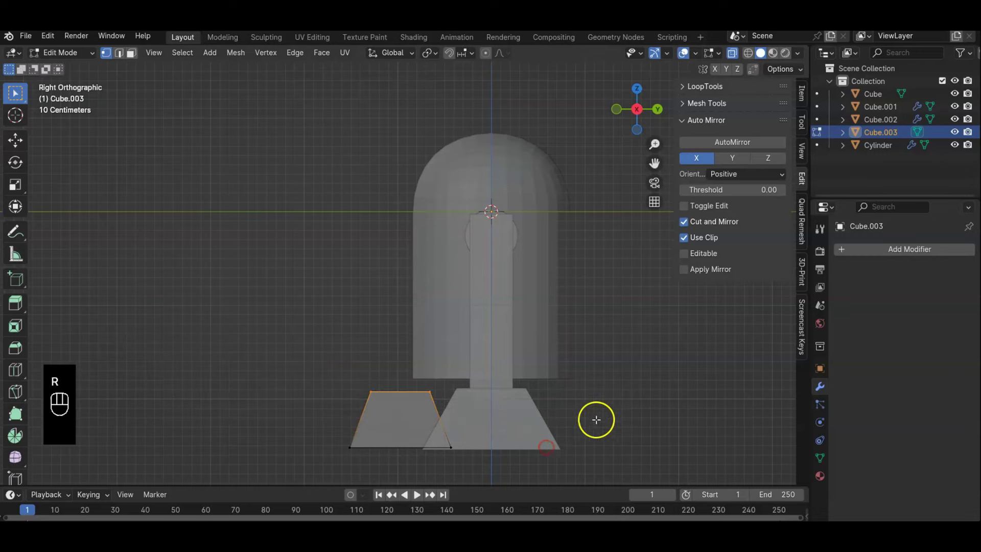
left_click(619, 412)
Step: Check the center foot's size and placement against the side feet and body from the right and front views
key("Tab")
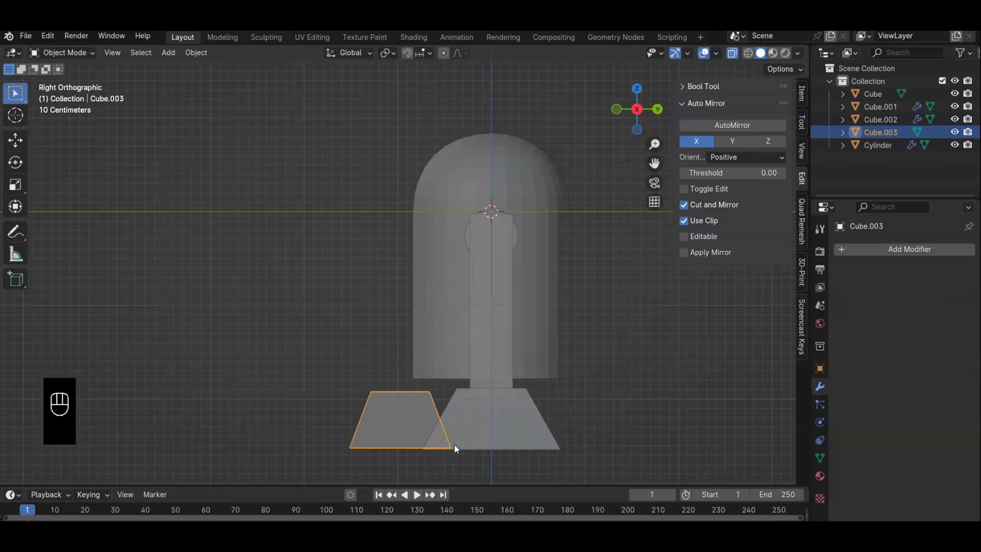
key("KP_3")
left_click(631, 411)
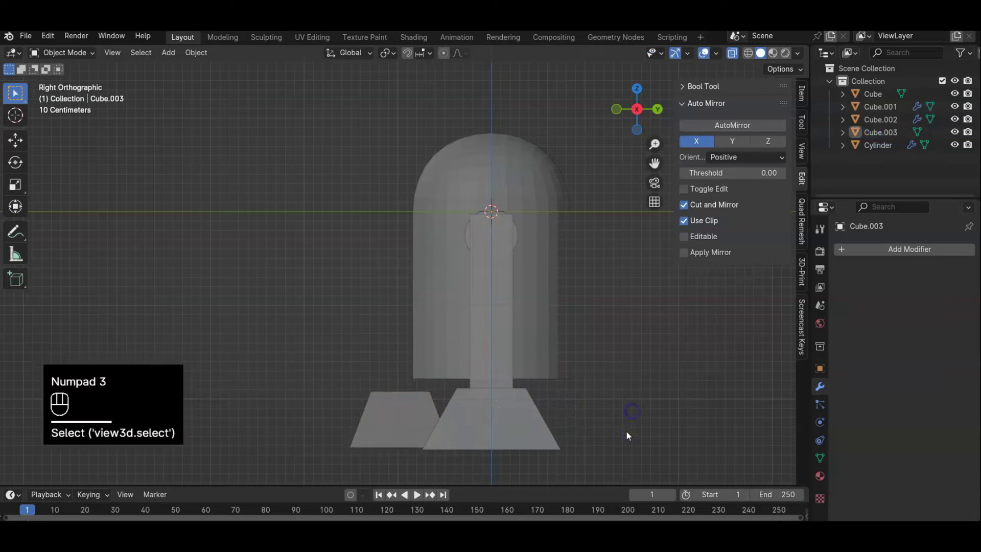
key("Tab")
left_click(646, 404)
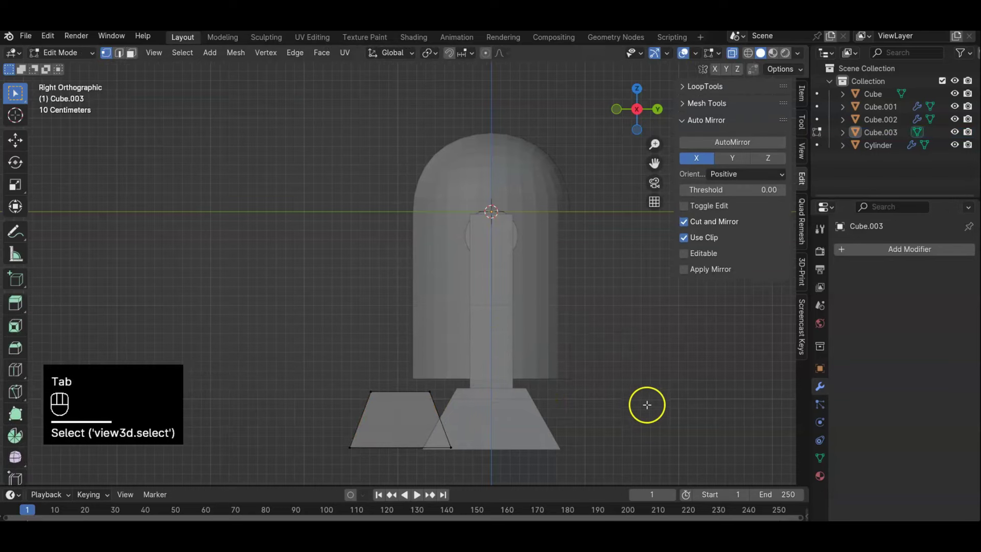
key("KP_1")
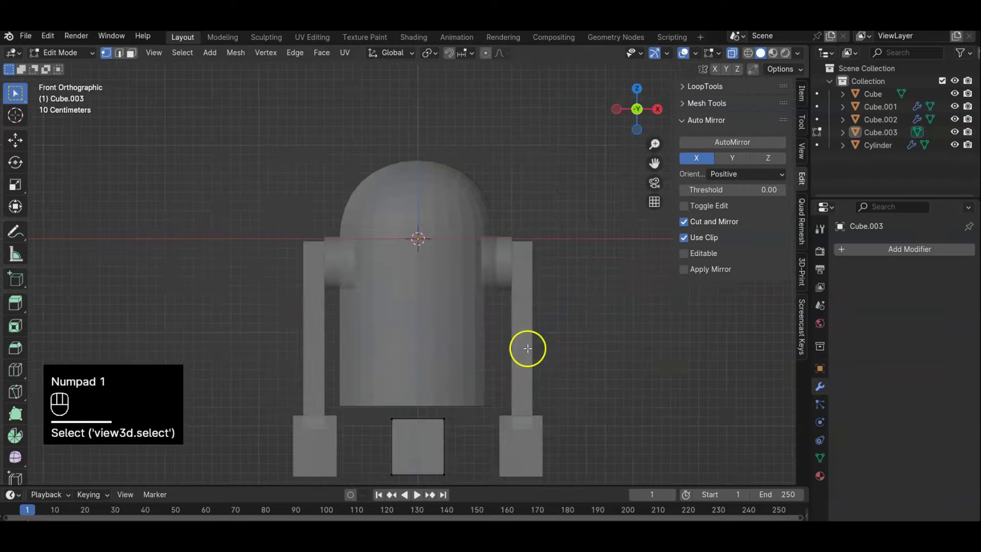
key("KP_3")
key("KP_1")
middle_click_drag(569, 361, 583, 304, "shift")
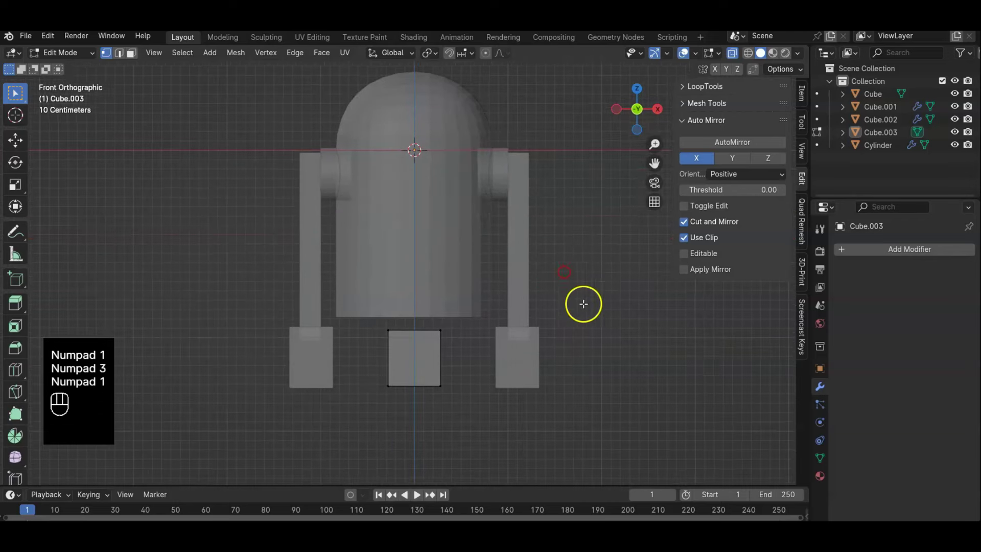
middle_click_drag(536, 218, 552, 245, "shift")
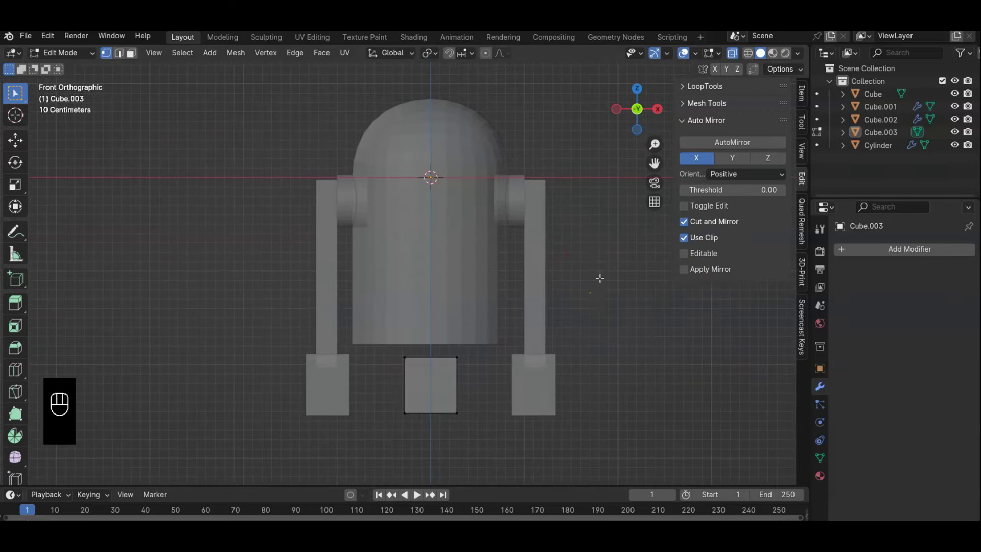
Step: With X-ray off, add nine evenly spaced horizontal loop cuts to the straight part of the body in Edit Mode
key("Tab")
left_click(444, 259)
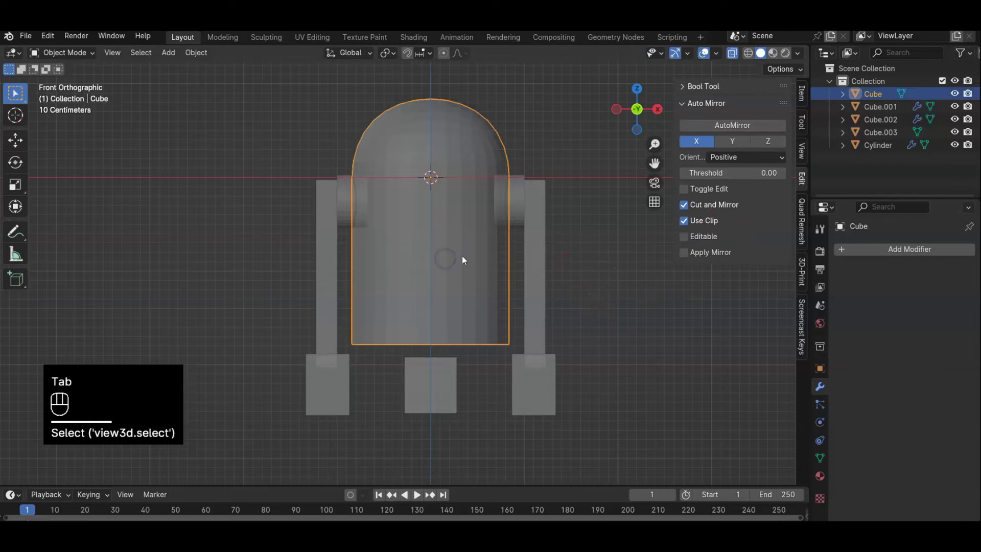
key("alt+z")
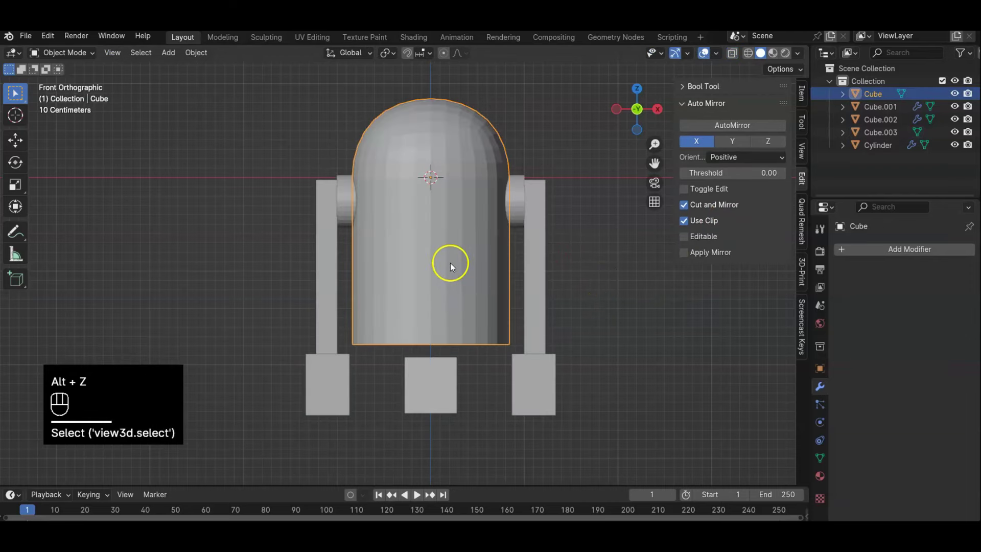
middle_click_drag(606, 299, 515, 309, "shift")
scroll(615, 334, "up", 3)
key("Tab")
scroll(616, 334, "down", 3)
key("ctrl+r")
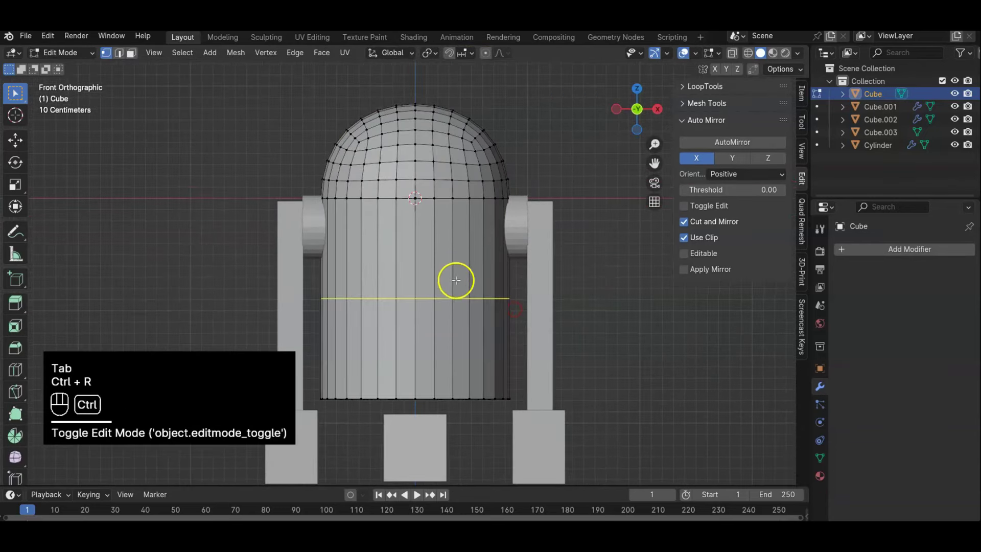
scroll(453, 267, "up", 8)
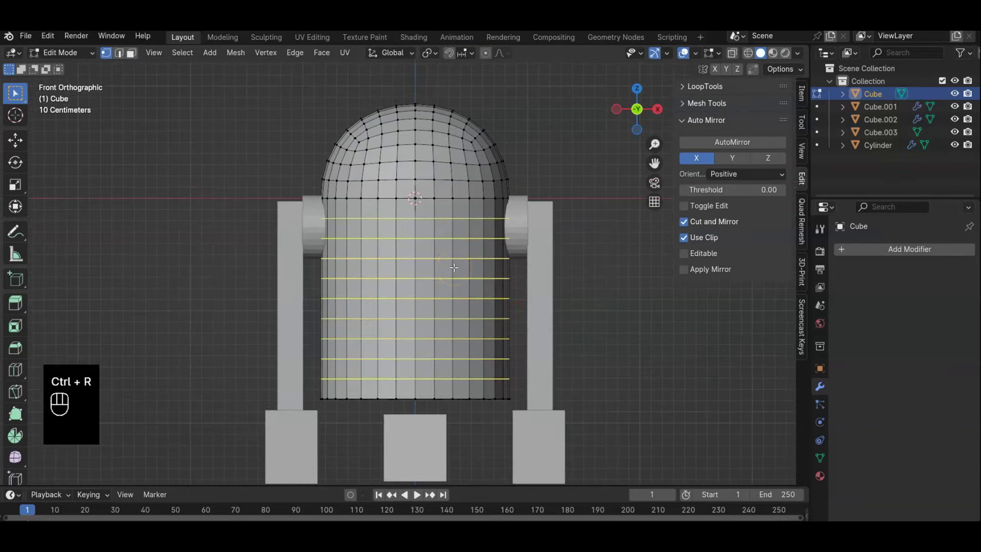
left_click(454, 267)
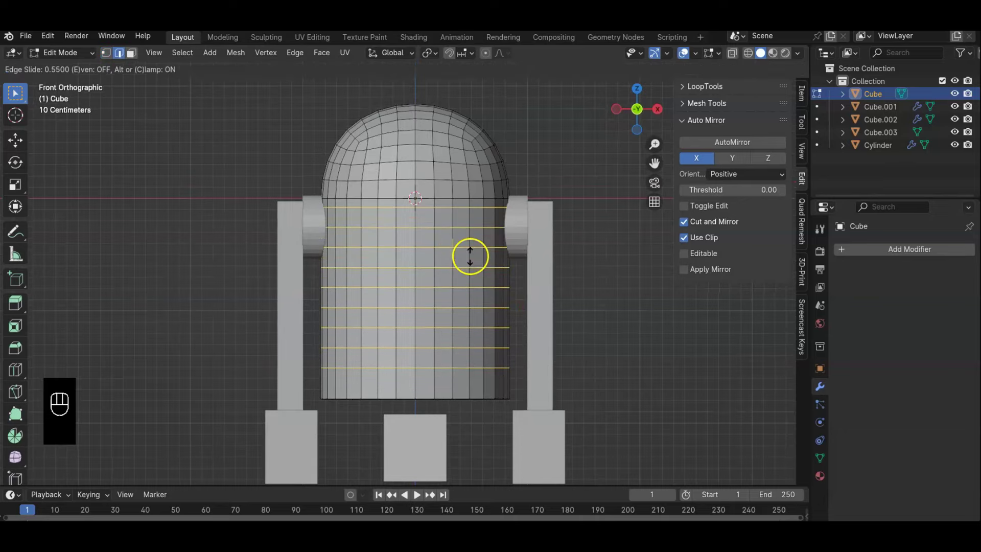
right_click(470, 257)
left_click(616, 325)
scroll(594, 307, "up", 3)
scroll(582, 312, "down", 3)
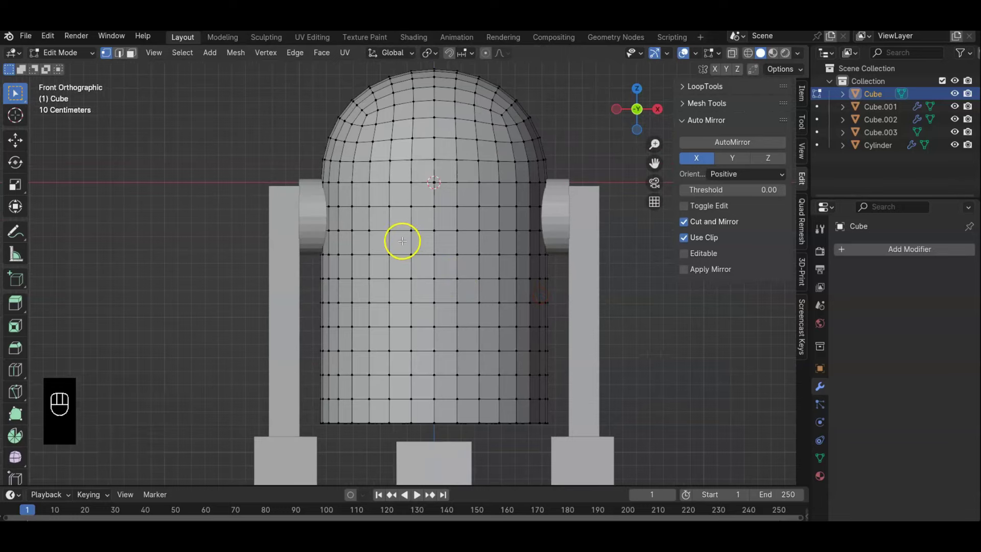
Step: Extrude the four center faces of one row on the body's upper front outward by about 0.04 m as a visor strip
key("3")
left_click_drag(466, 245, 466, 243)
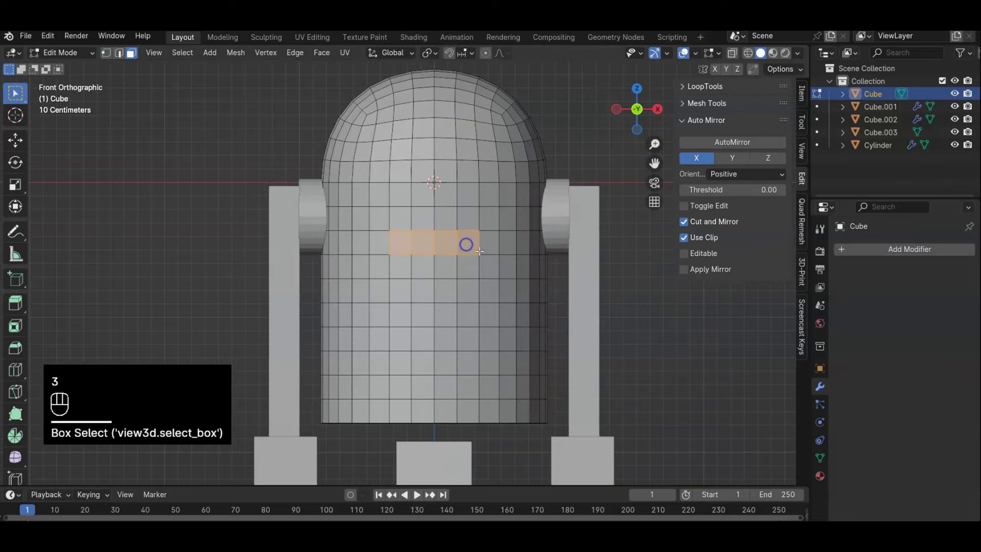
middle_click_drag(466, 243, 572, 343)
key("e")
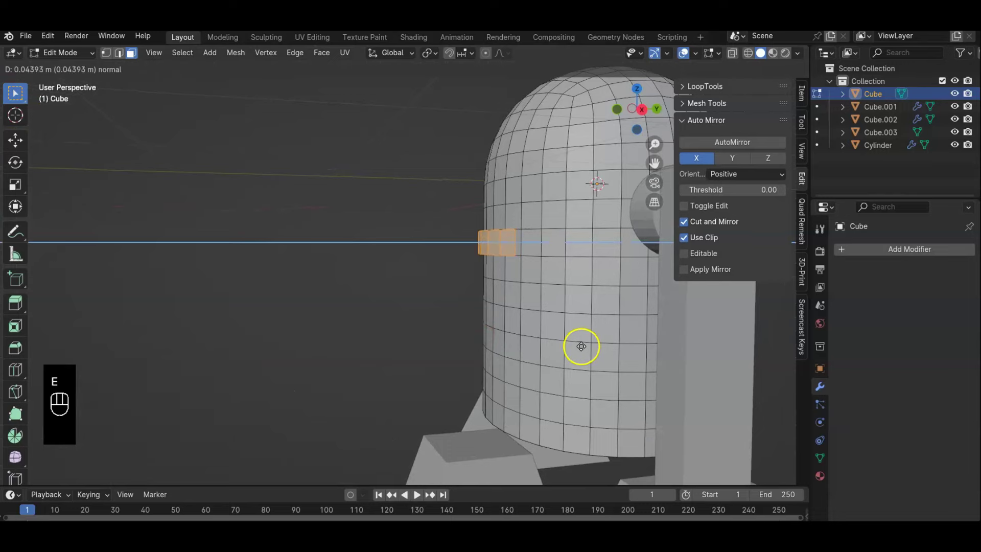
left_click(580, 344)
Step: Inset a 2 by 2 block of faces below and beside the strip on the body's front, and extrude it slightly
middle_click_drag(529, 332, 504, 300)
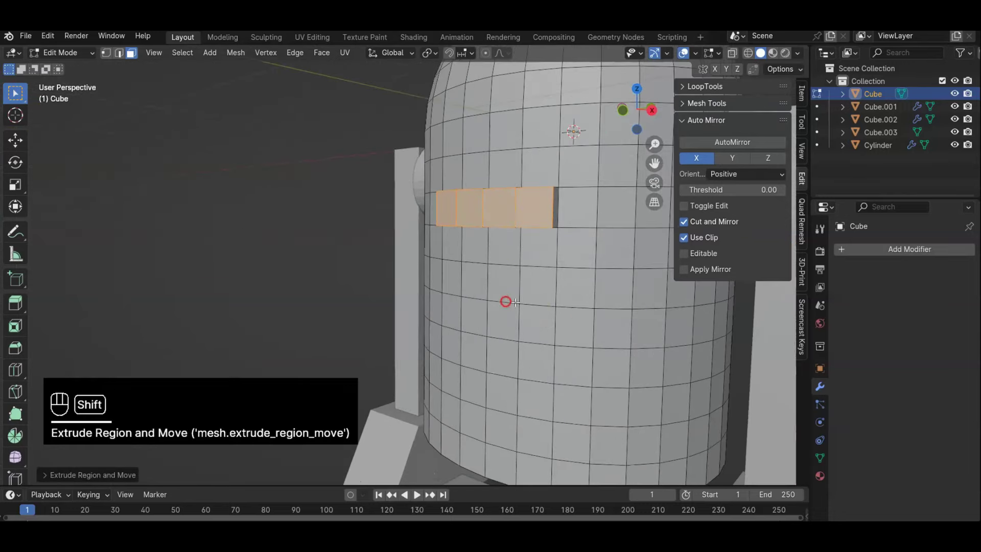
left_click_drag(568, 280, 617, 335)
key("i")
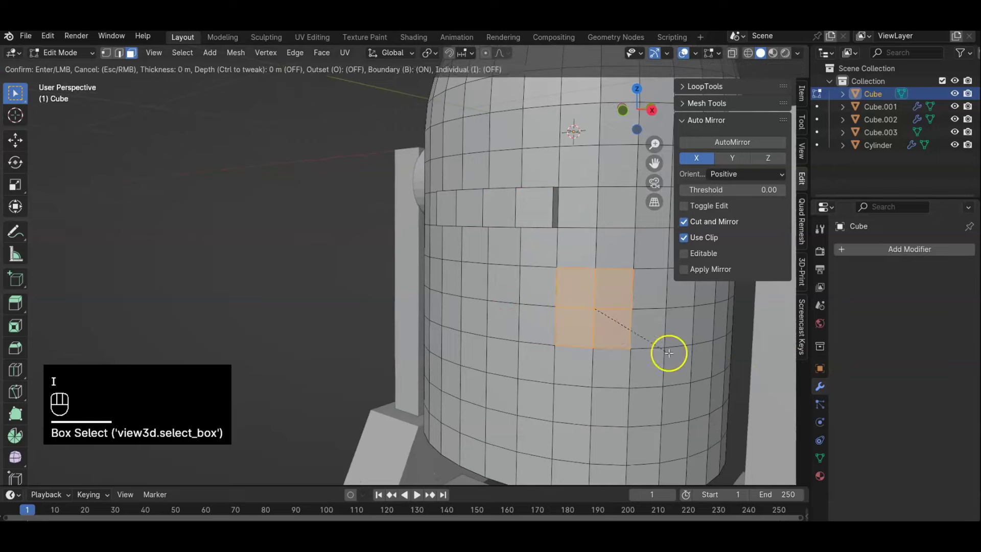
left_click(662, 352)
middle_click_drag(656, 366, 603, 383)
key("e")
left_click(543, 363)
key("KP_1")
Step: Select the four upper front edges of the extruded strip and bevel them slightly
scroll(603, 383, "down", 5)
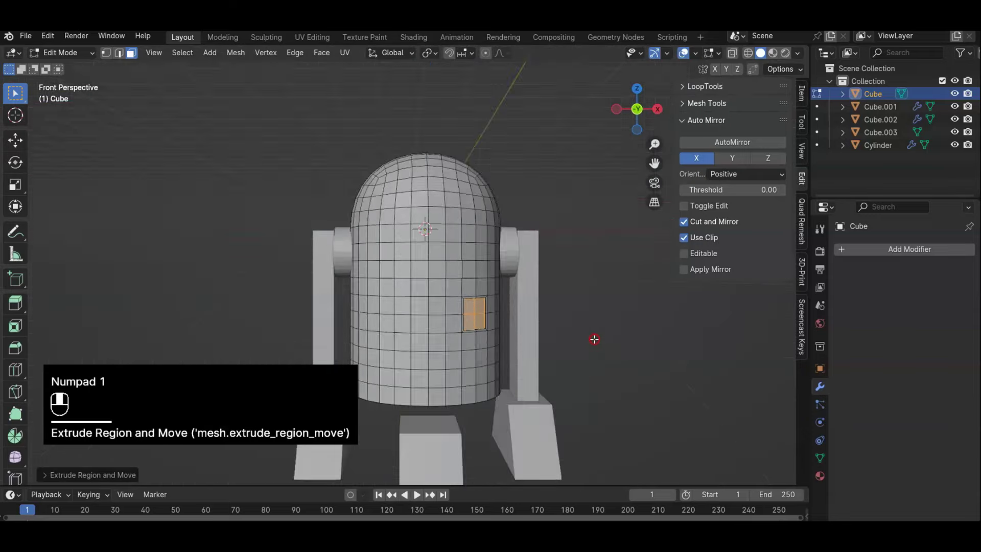
middle_click_drag(593, 340, 541, 361)
scroll(524, 347, "up", 4)
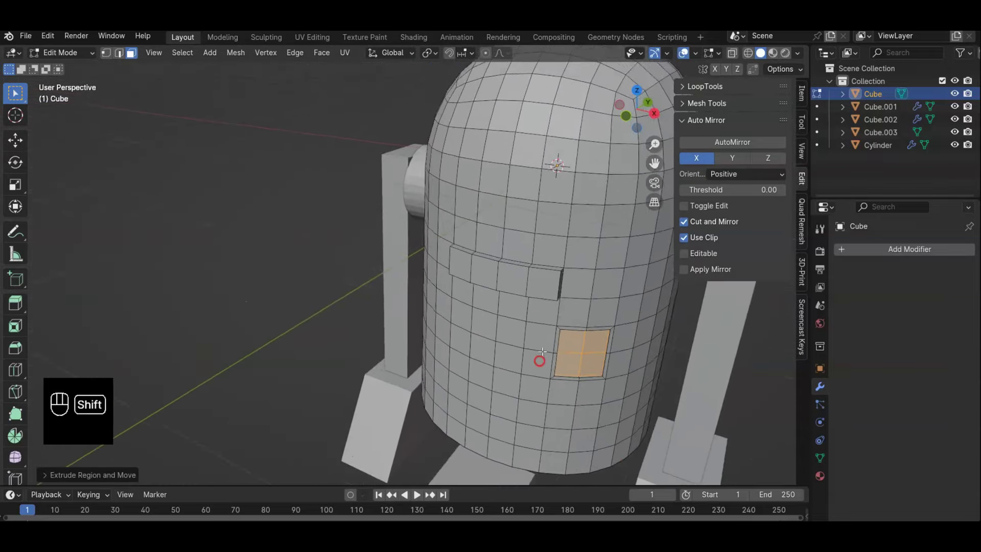
scroll(510, 350, "up", 3)
key("2")
left_click(482, 267)
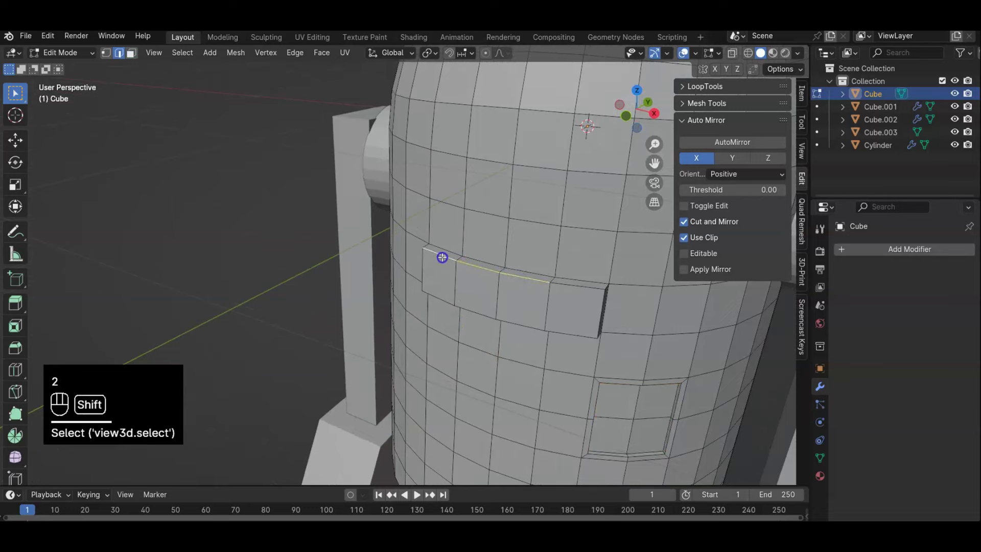
left_click(577, 284, "shift")
key("ctrl+r")
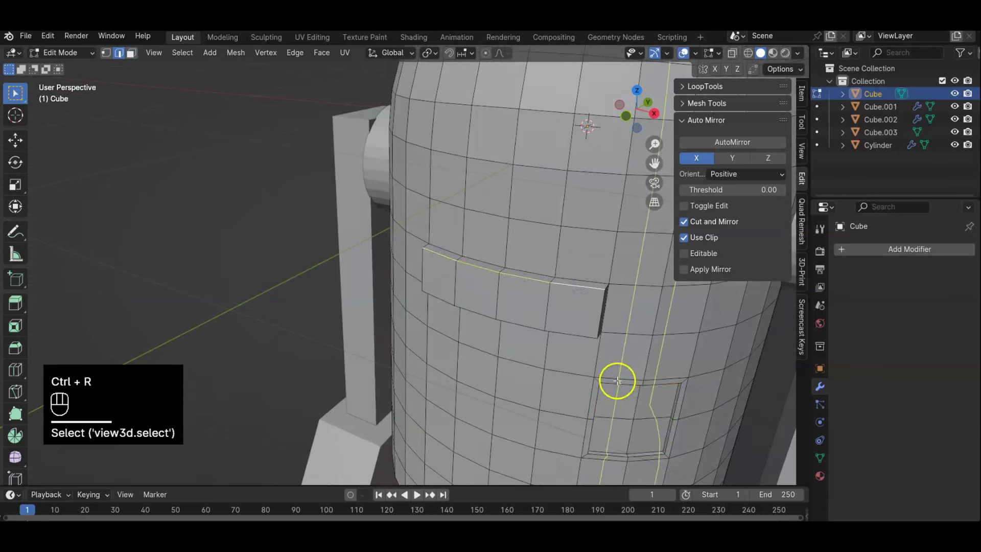
right_click(476, 358)
key("ctrl+b")
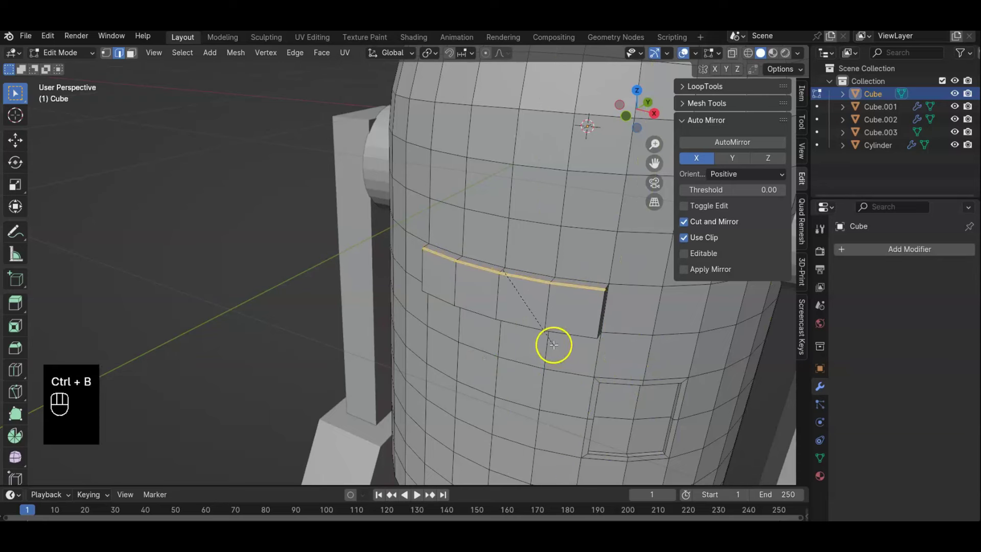
left_click(554, 346)
Step: Inset the two middle front faces of the extruded strip and extrude them slightly
middle_click_drag(536, 346, 702, 313)
middle_click_drag(453, 346, 416, 351)
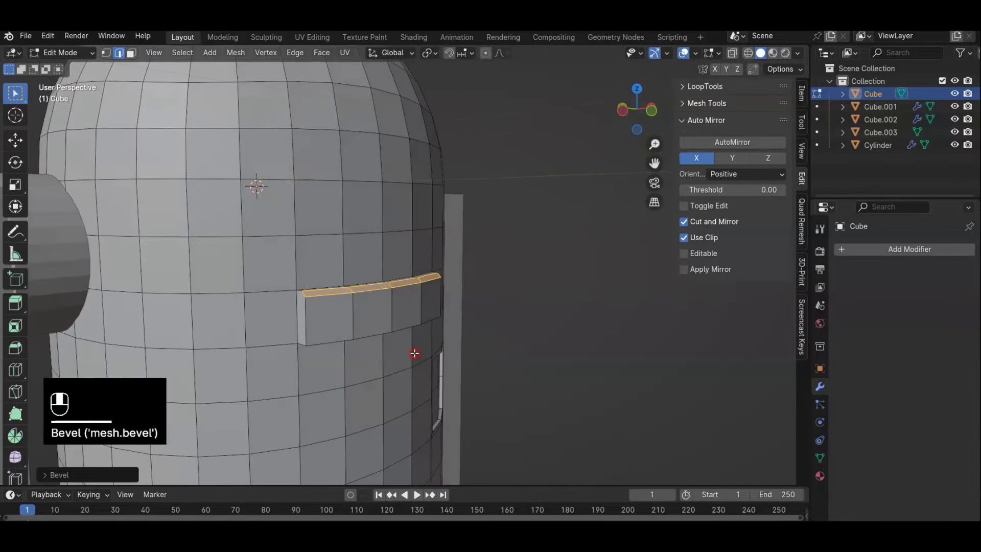
key("KP_3")
scroll(381, 330, "up", 3)
key("KP_1")
middle_click_drag(457, 382, 464, 313, "shift")
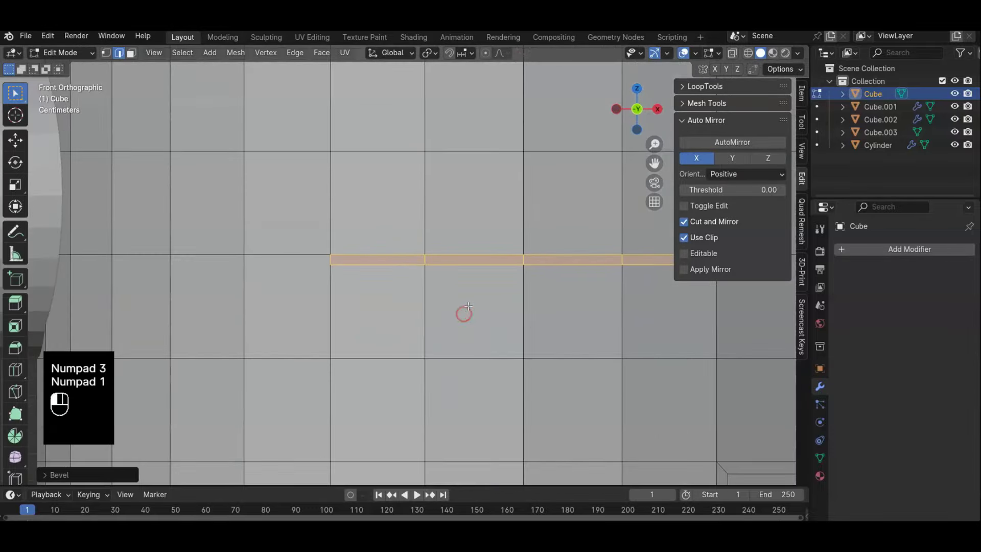
key("3")
left_click(468, 306)
left_click(468, 306)
left_click(549, 316, "shift")
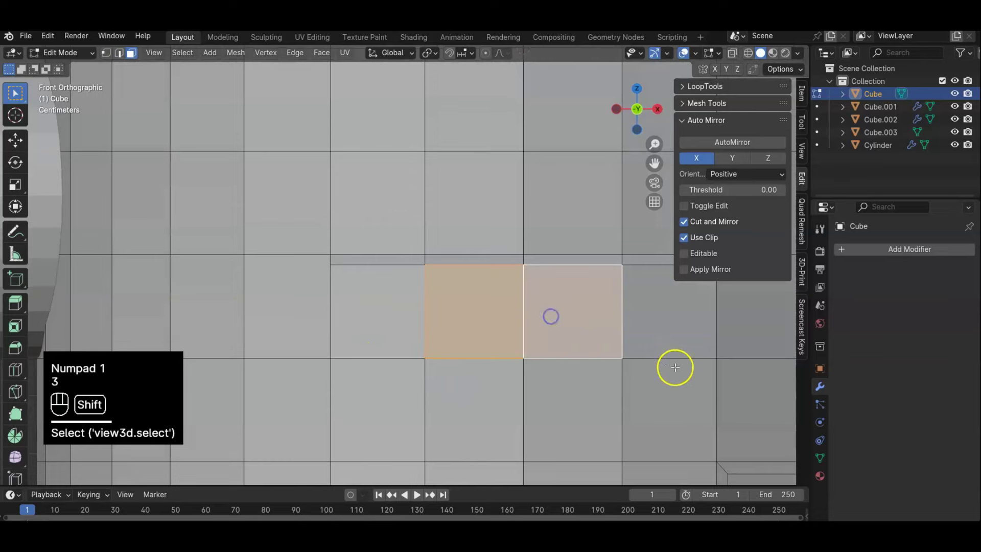
key("i")
left_click(674, 370)
middle_click_drag(675, 370, 547, 401)
key("e")
left_click(432, 365)
scroll(416, 363, "down", 3)
scroll(549, 400, "down", 2)
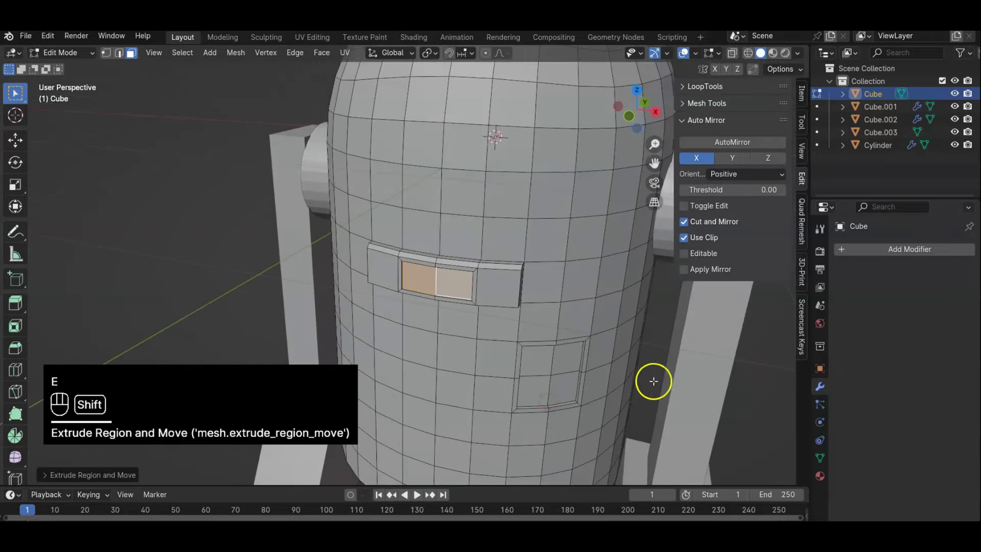
Step: Inset a 2 by 2 block of faces on one side of the dome's front and round it with LoopTools Circle
middle_click_drag(651, 383, 610, 399, "shift")
middle_click_drag(570, 346, 521, 376, "shift")
key("KP_1")
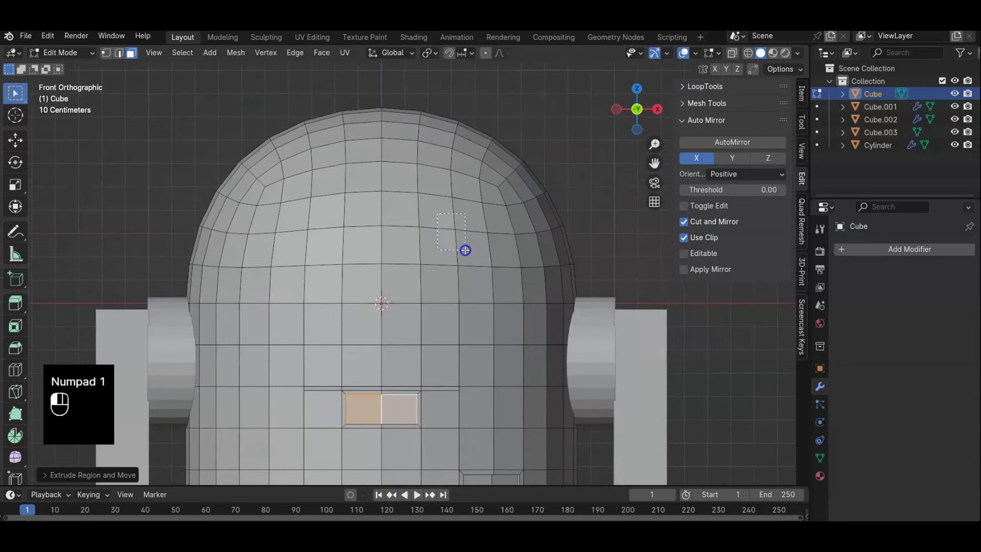
left_click_drag(465, 251, 465, 249)
middle_click_drag(705, 379, 604, 405)
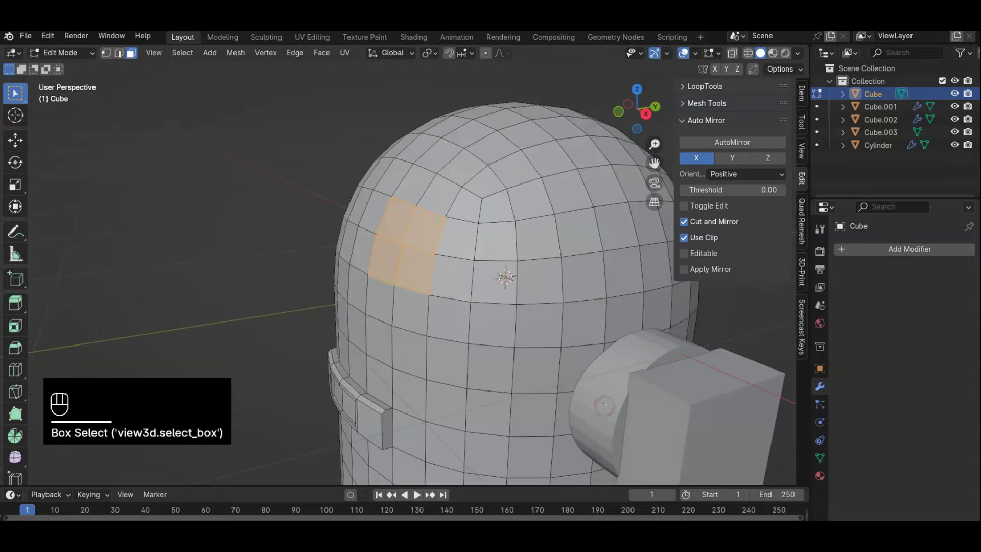
key("i")
left_click(577, 329)
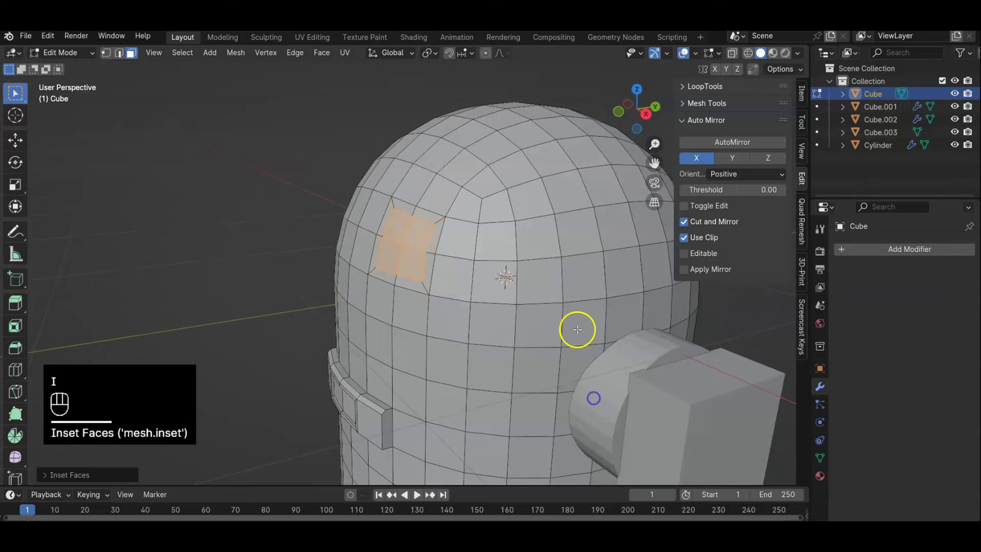
right_click(399, 256)
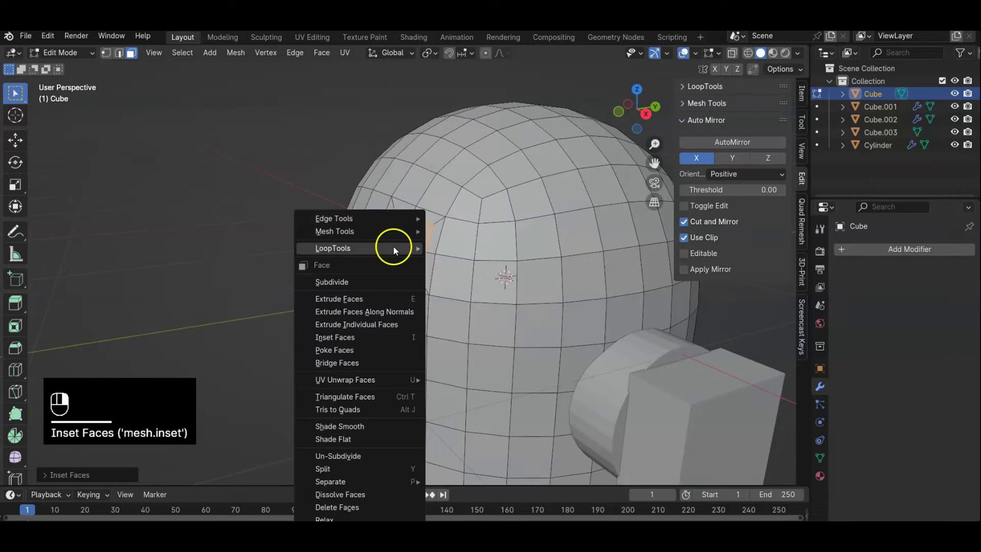
mouse_move(395, 249)
left_click(449, 266)
Step: Extrude the circular faces on the dome outward, inset them narrowly, and extrude the inner faces slightly inward
middle_click_drag(450, 263, 455, 304)
key("e")
left_click(422, 311)
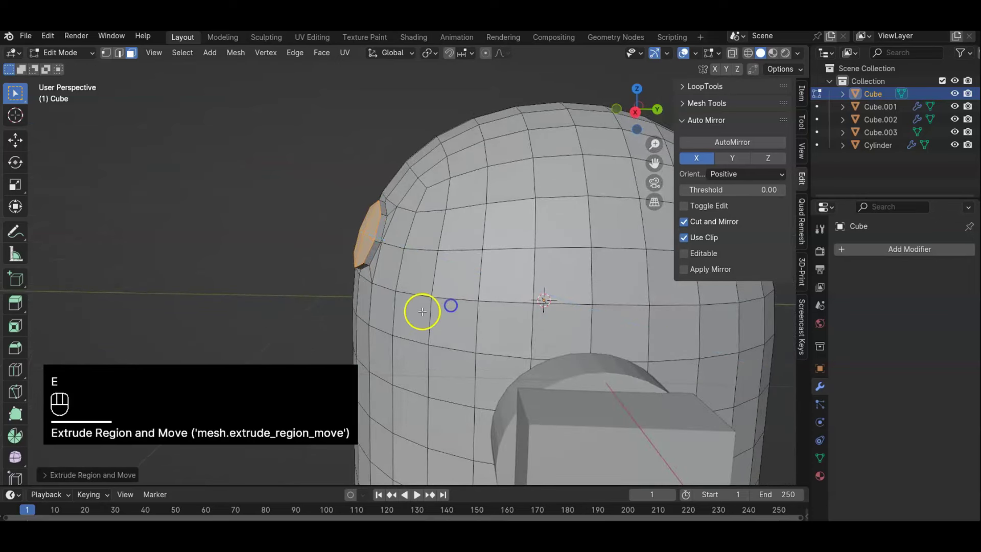
key("i")
left_click(411, 307)
key("e")
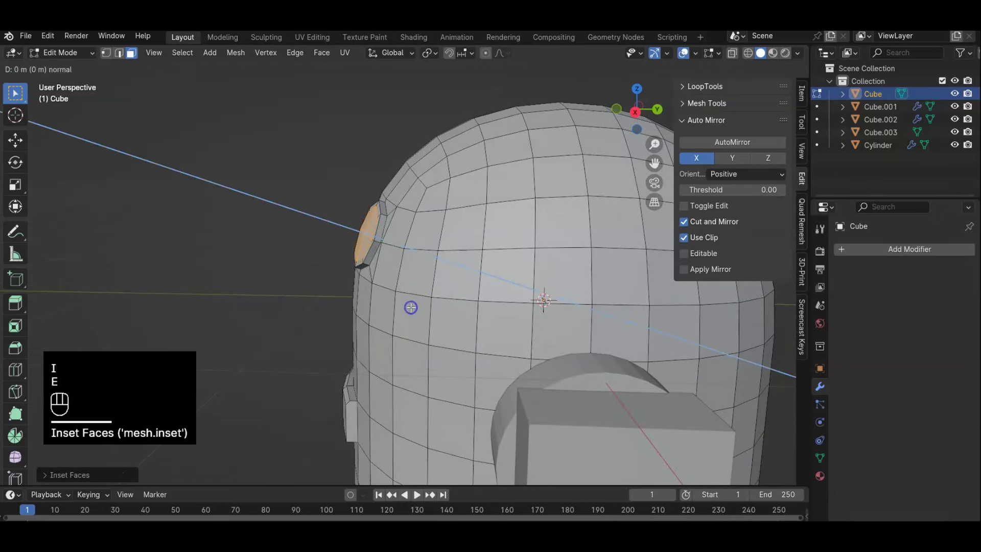
left_click(415, 309)
Step: Inset the recessed circular faces again and extrude them slightly outward to form the lens center
key("i")
left_click(407, 306)
key("e")
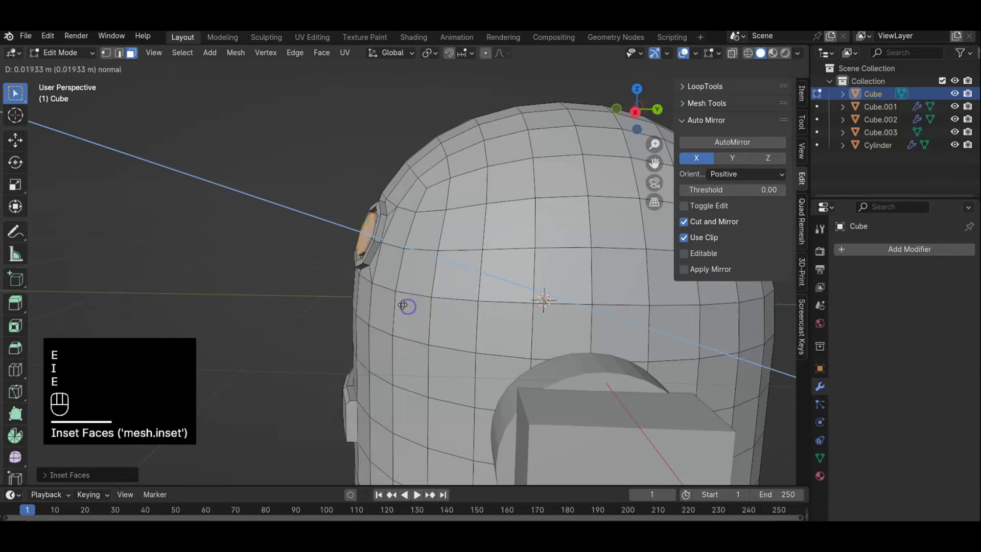
left_click(400, 305)
middle_click_drag(400, 305, 537, 305)
scroll(584, 367, "up", 3)
scroll(537, 306, "down", 1)
scroll(601, 356, "down", 2)
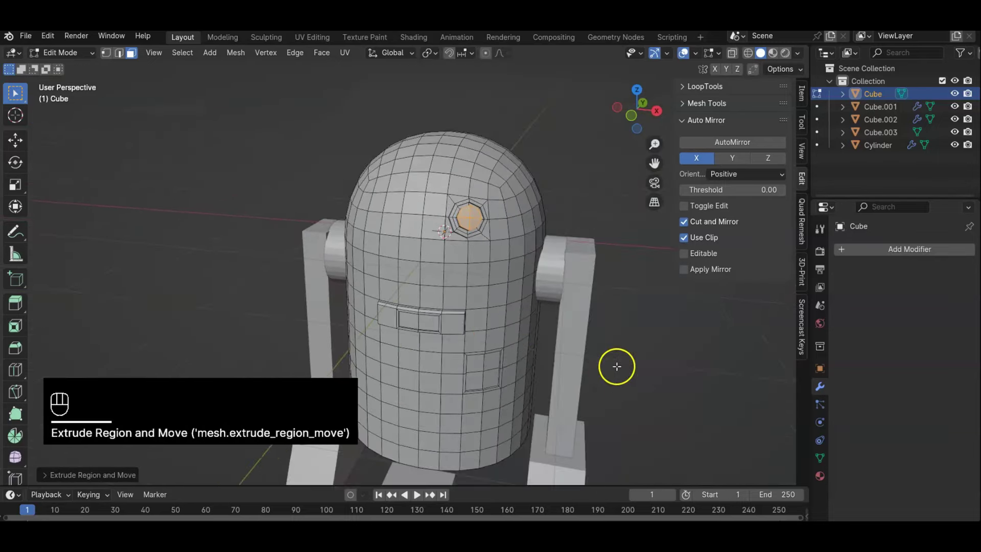
Step: Preview the body with a level 3 subdivision and undo it
key("Tab")
key("ctrl+3")
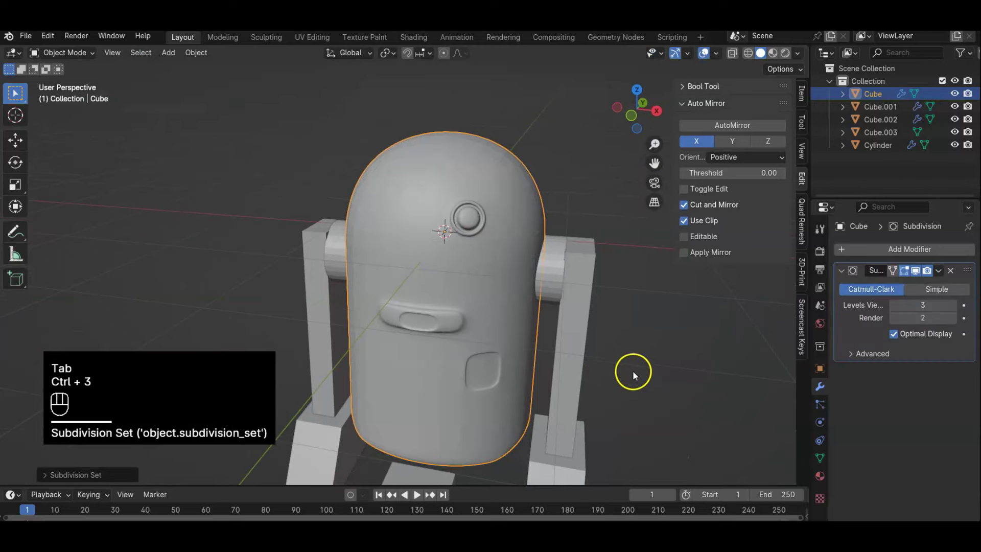
mouse_move(633, 370)
middle_mouse_down()
mouse_move(530, 345)
mouse_move(631, 353)
middle_mouse_up()
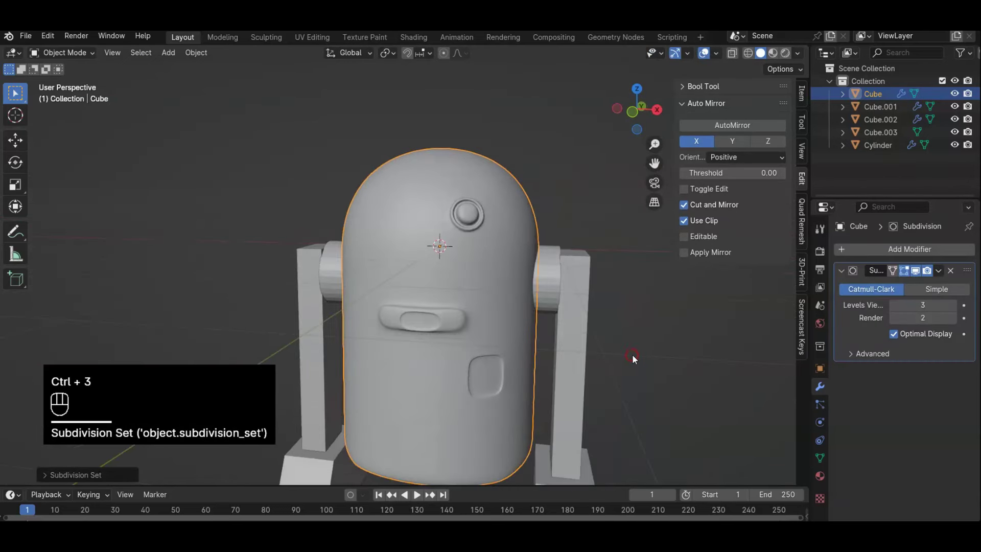
key("ctrl+z")
key("Tab")
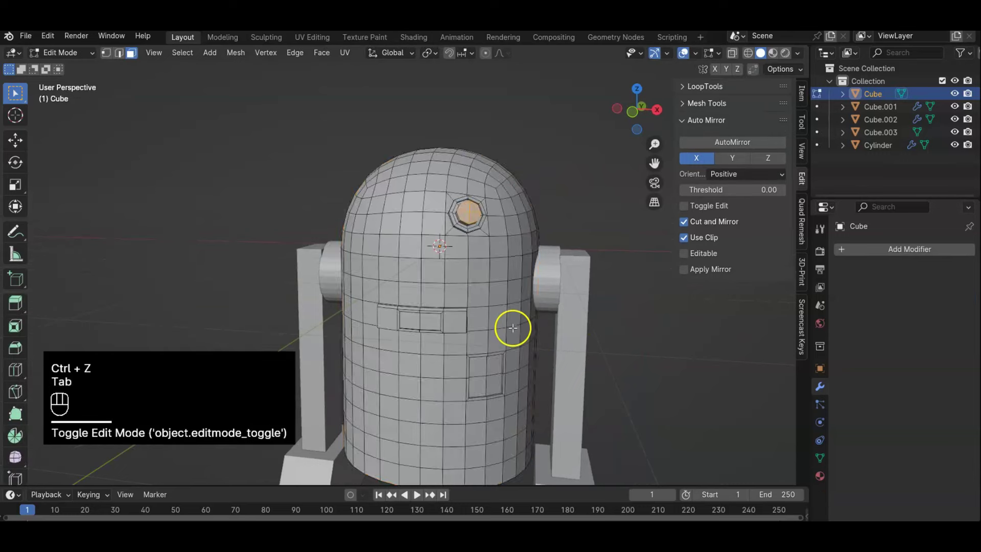
key("KP_1")
scroll(454, 286, "up", 3)
scroll(454, 286, "down", 6)
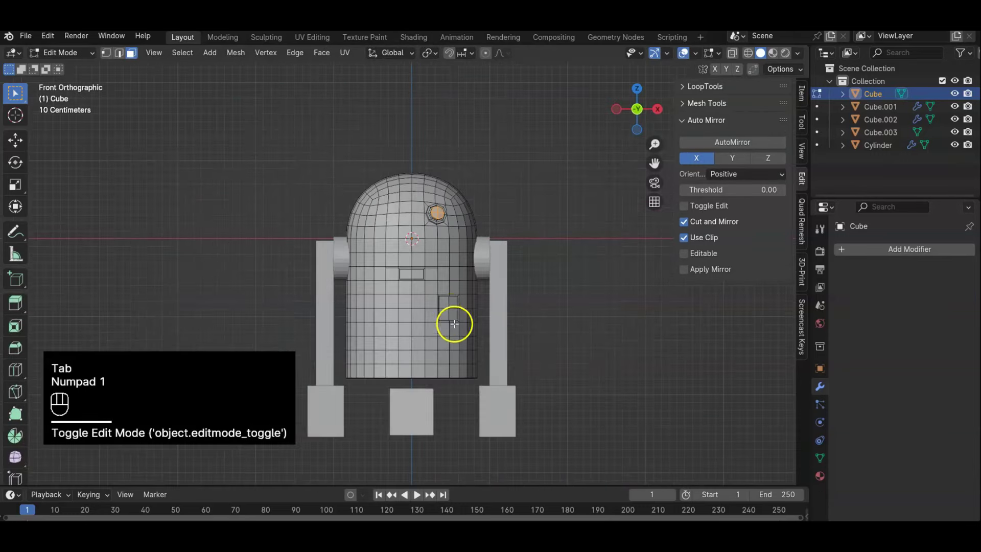
left_click_drag(628, 421, 263, 186)
left_click(587, 300)
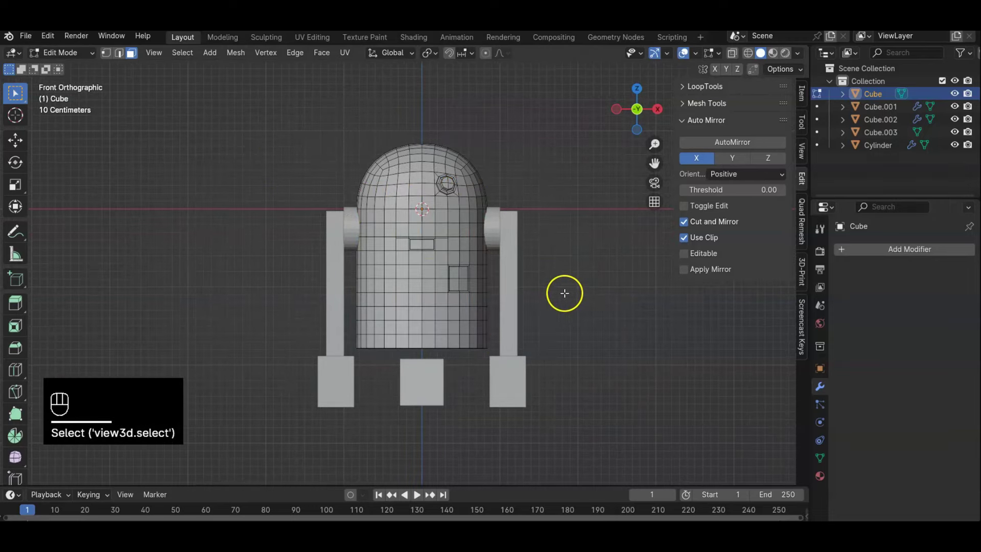
middle_click_drag(564, 293, 529, 326, "shift")
Step: Inset the large outer face of the side slab to leave a border around it
key("Tab")
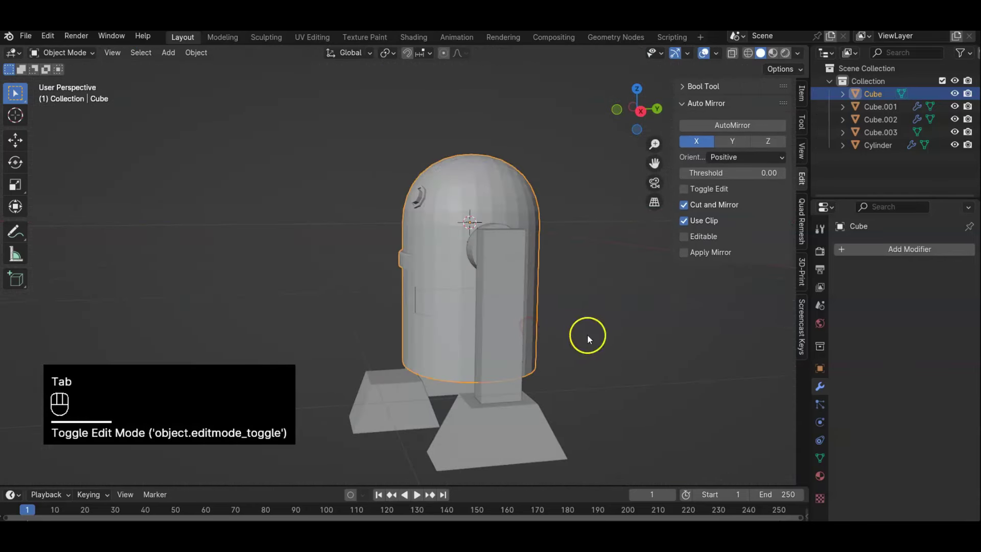
left_click(496, 300)
key("Tab")
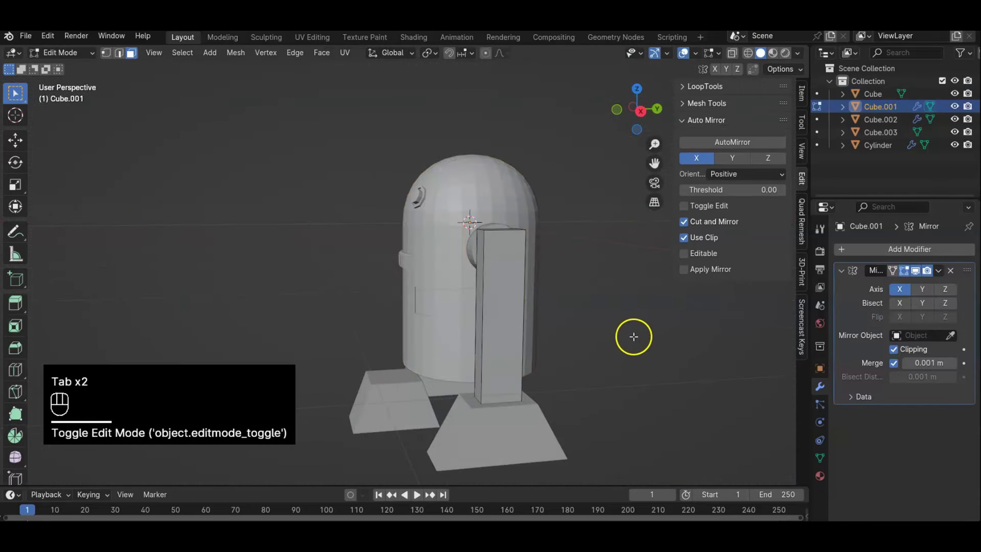
left_click(505, 308)
key("i")
left_click(687, 353)
key("e")
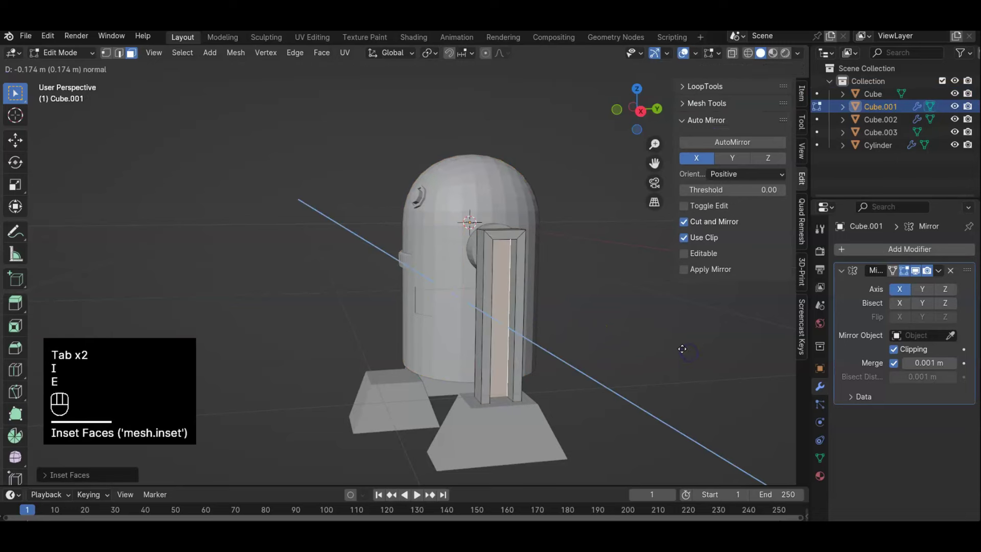
left_click(606, 361)
middle_click_drag(606, 361, 652, 351)
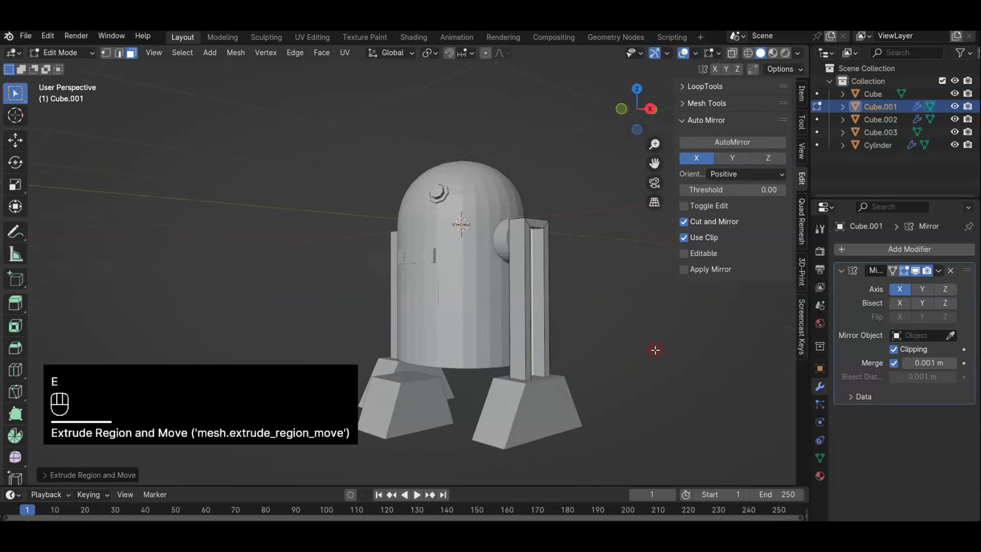
key("ctrl+z")
Step: Extrude the inset outer face of the side slab inward to make a shallow recess
key("e")
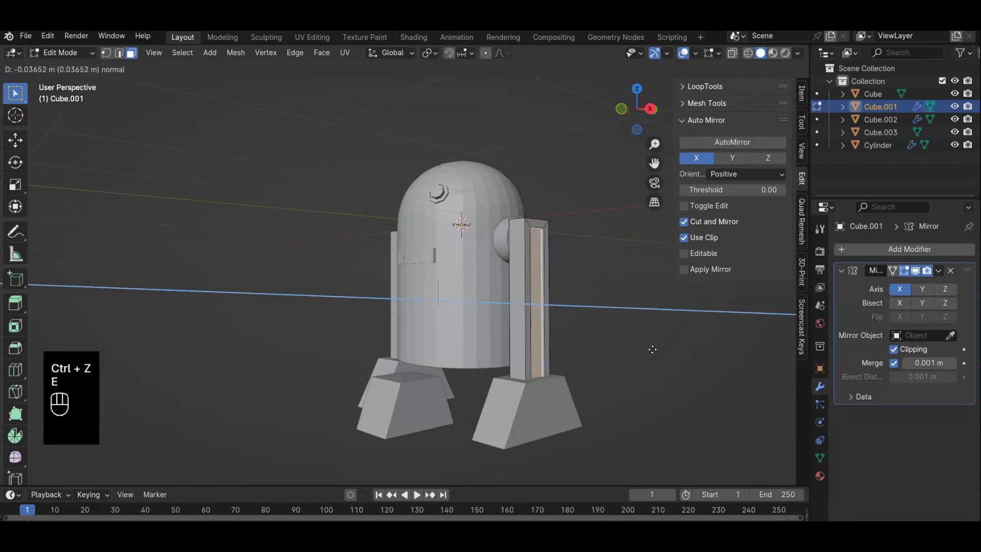
left_click(620, 343)
middle_click_drag(620, 343, 573, 357, "shift")
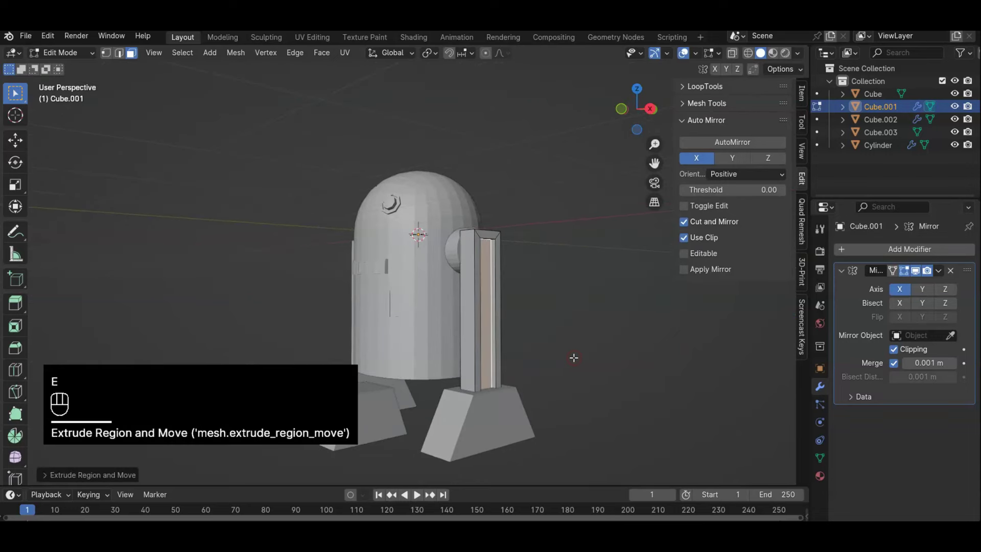
Step: Bevel the front and back top edges of the side slab into chamfered corners
middle_click_drag(511, 350, 435, 413)
scroll(516, 372, "up", 2)
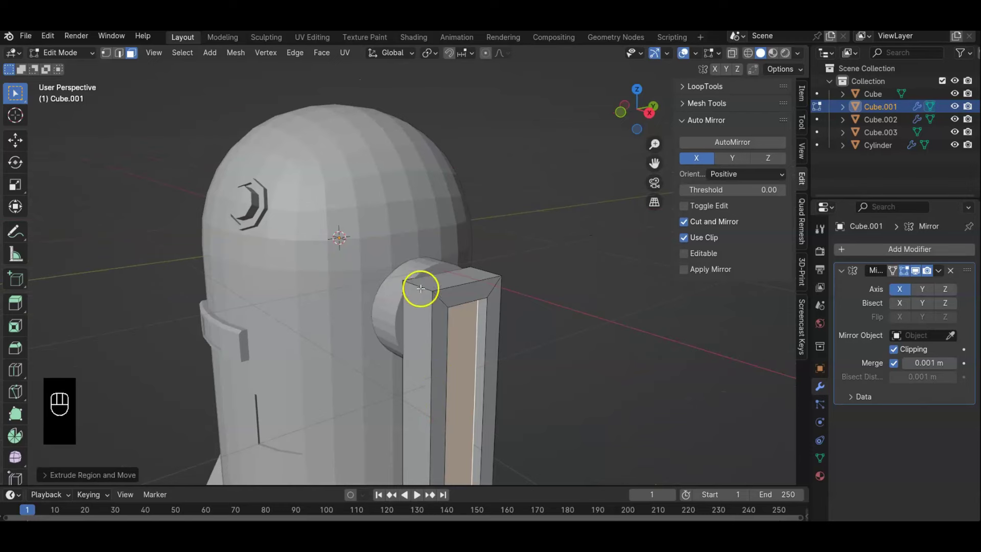
left_click(420, 288)
middle_click_drag(600, 385, 536, 393)
key("2")
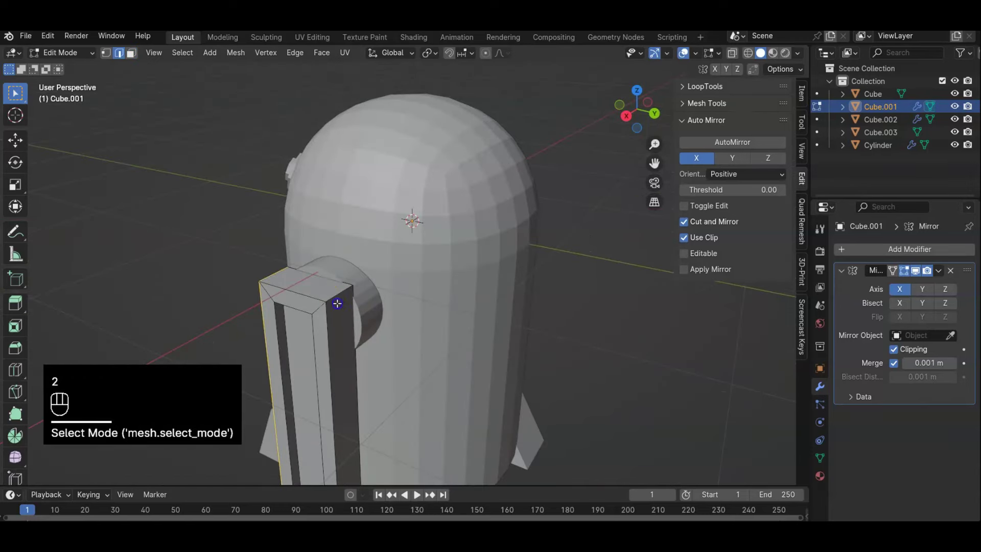
left_click(289, 278, "shift")
key("ctrl+b")
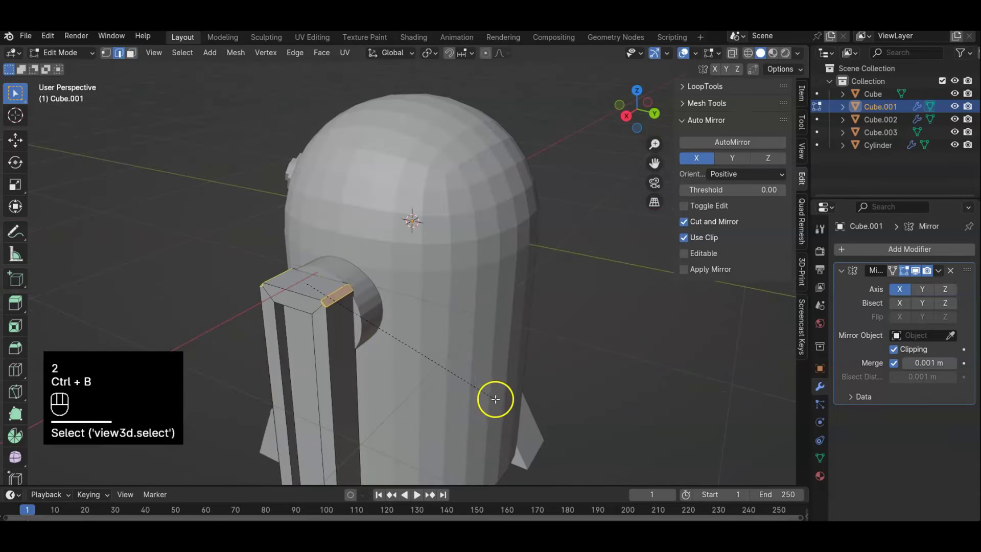
left_click(502, 405)
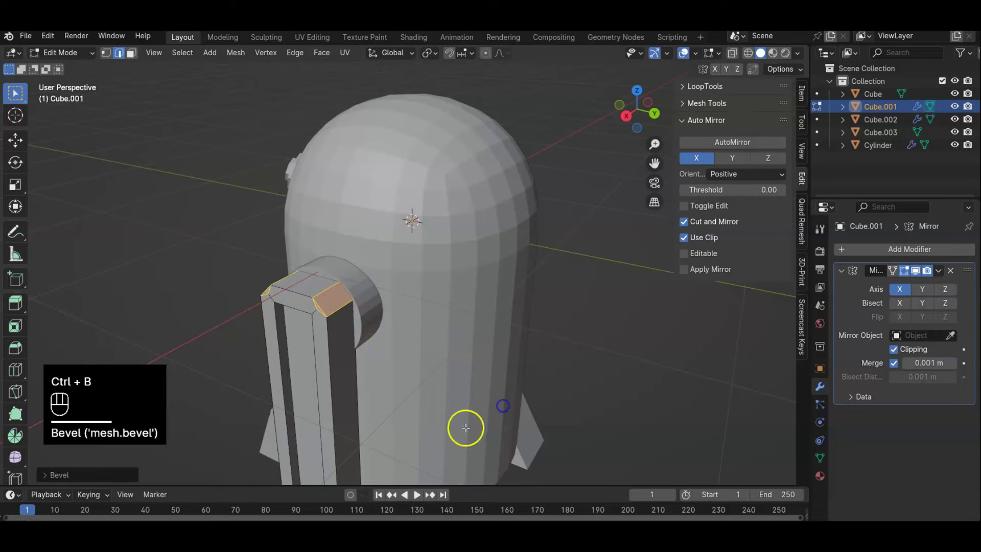
middle_click_drag(464, 427, 507, 314)
key("Tab")
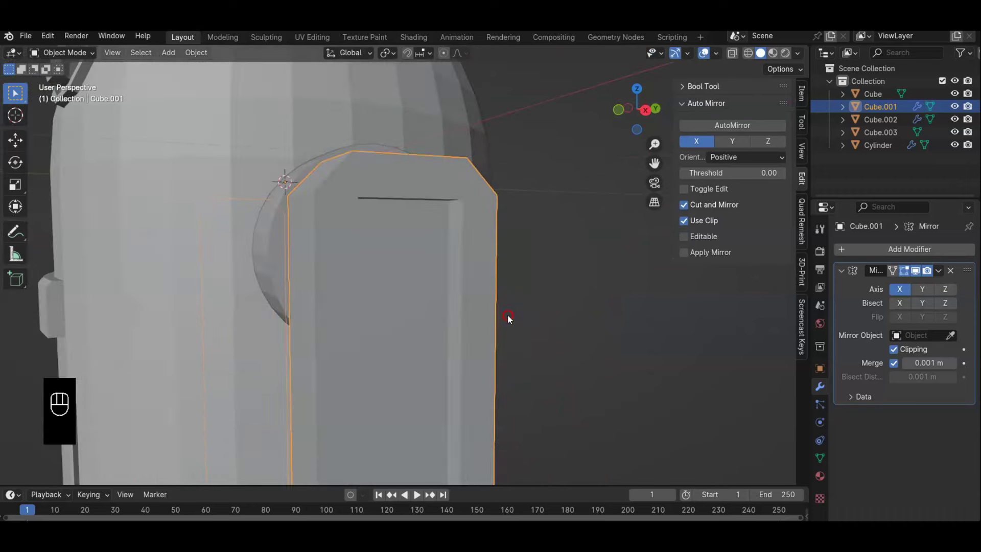
Step: Move all of the side slab's geometry outward, away from the shoulder cylinder, in front view
scroll(507, 316, "down", 4)
middle_click_drag(339, 302, 410, 302)
key("KP_1")
scroll(522, 326, "down", 3)
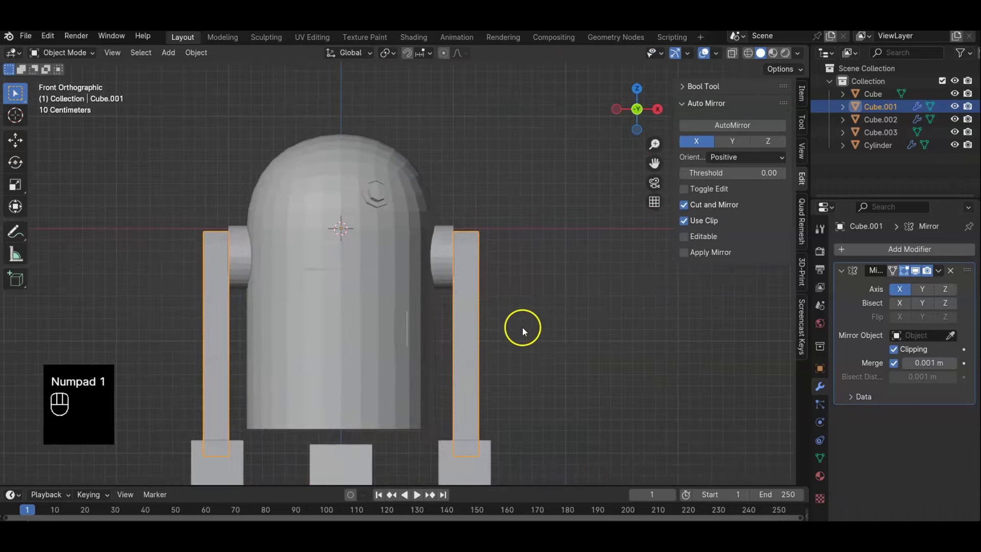
middle_click_drag(522, 327, 516, 274, "shift")
key("Tab")
key("Tab")
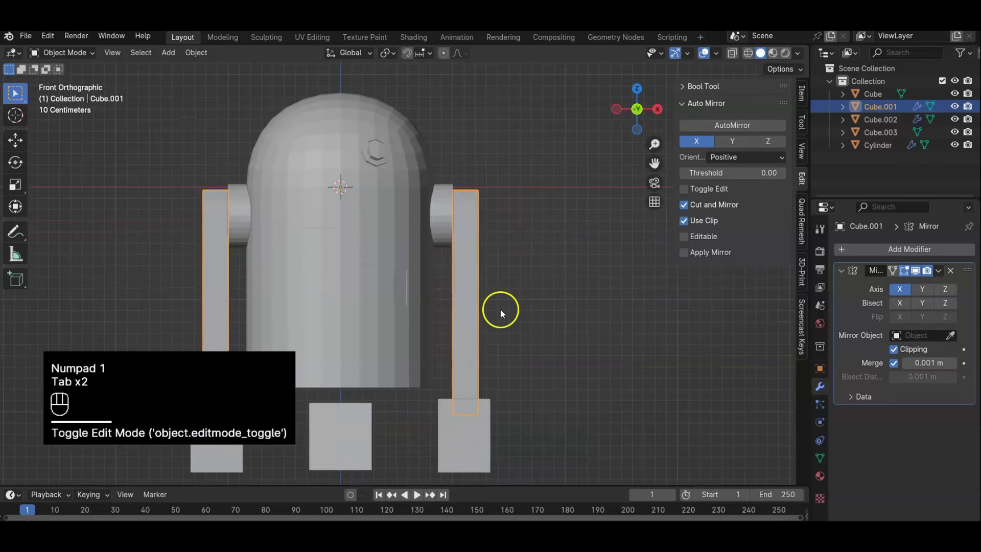
key("Tab")
left_click_drag(373, 133, 562, 409)
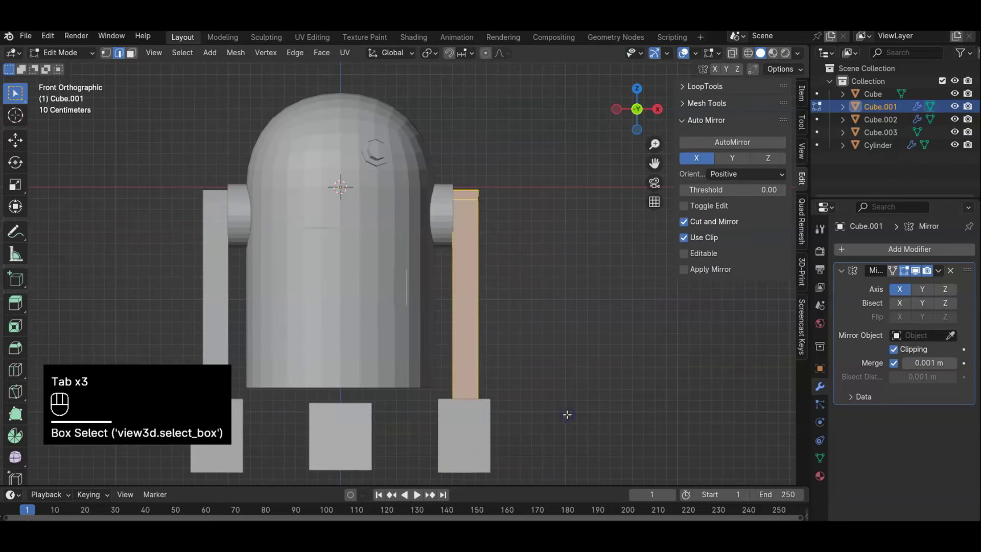
key("a")
key("g")
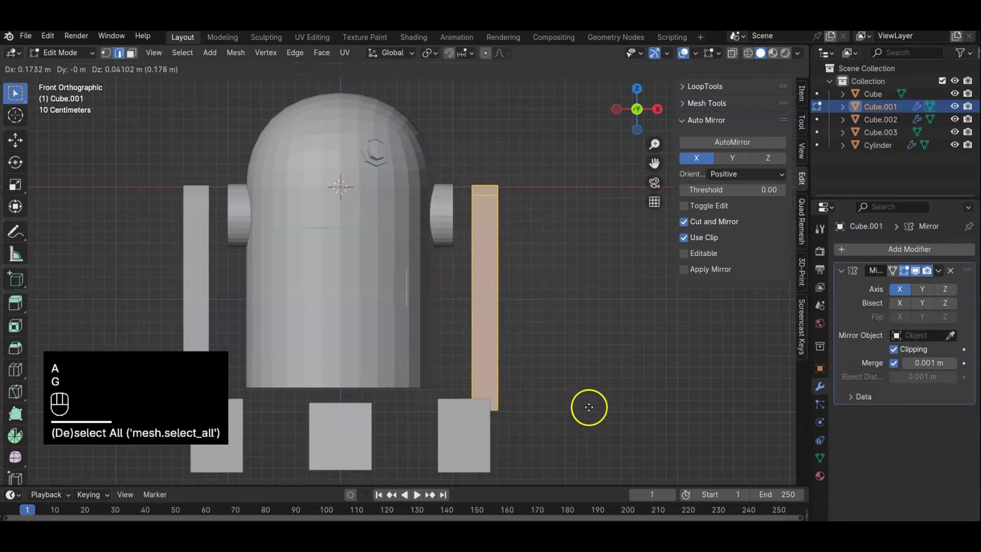
left_click(599, 412)
Step: Add a cylinder mesh at the 3D cursor in Object Mode
middle_click_drag(578, 344, 541, 357)
scroll(549, 355, "up", 4)
scroll(501, 350, "up", 3, "shift")
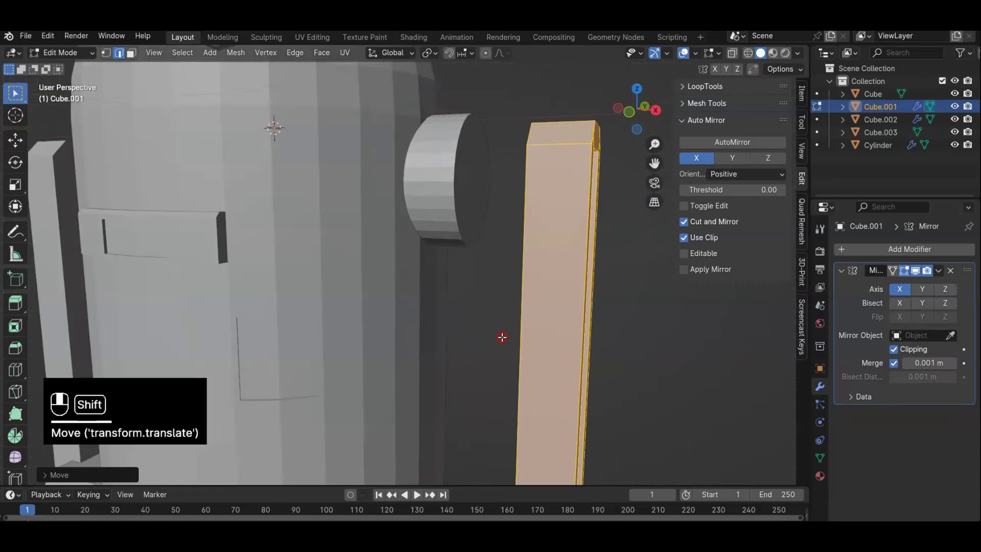
key("Tab")
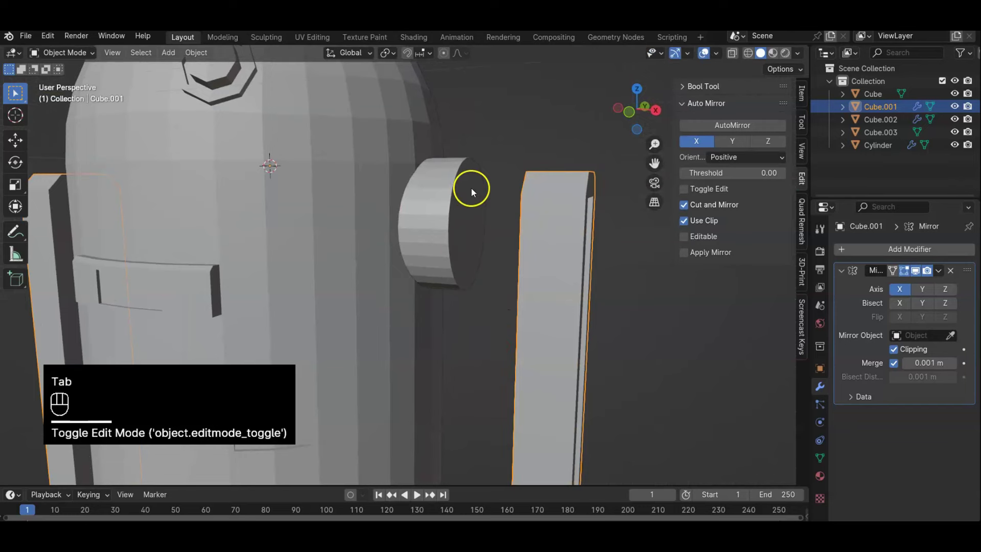
key("shift+a")
mouse_move(459, 124)
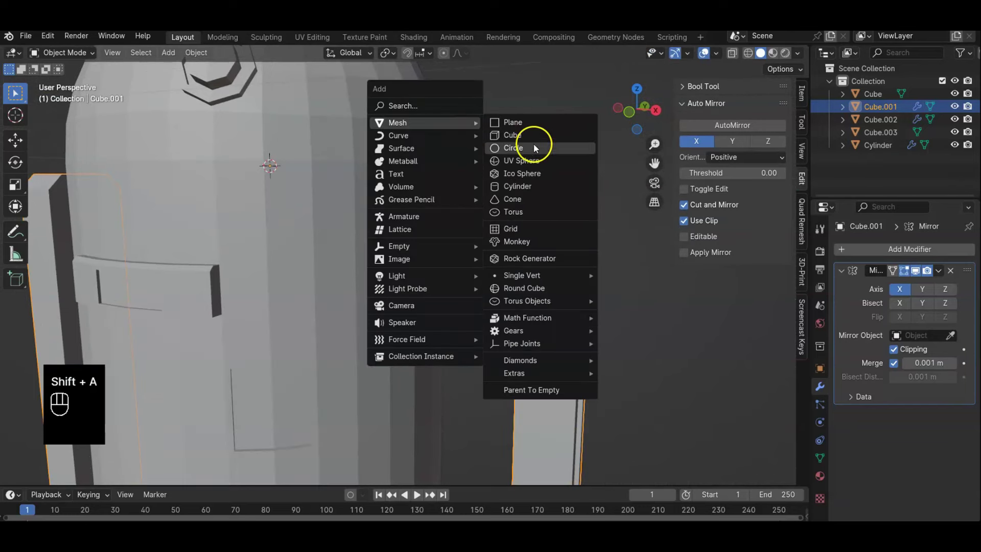
left_click(526, 186)
scroll(550, 283, "down", 5)
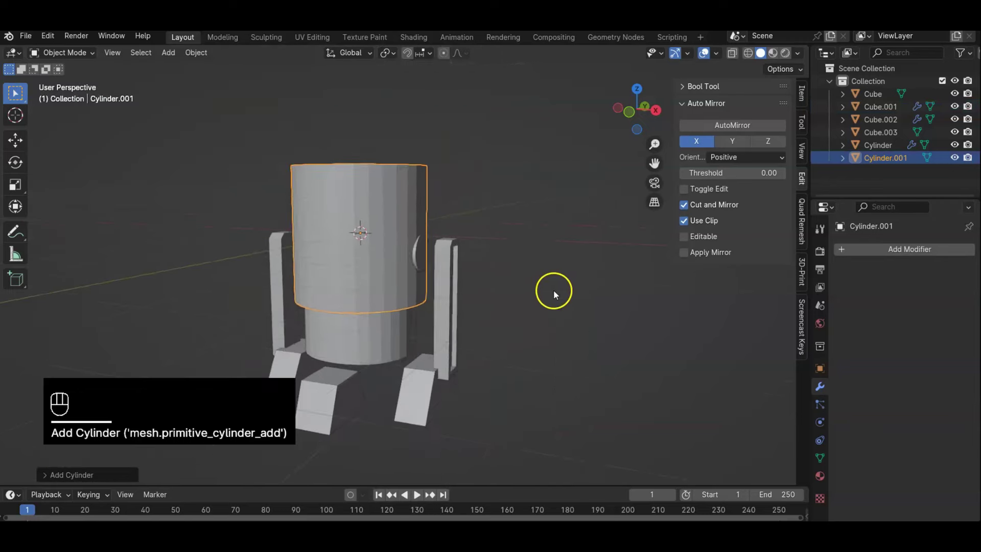
scroll(557, 296, "down", 2)
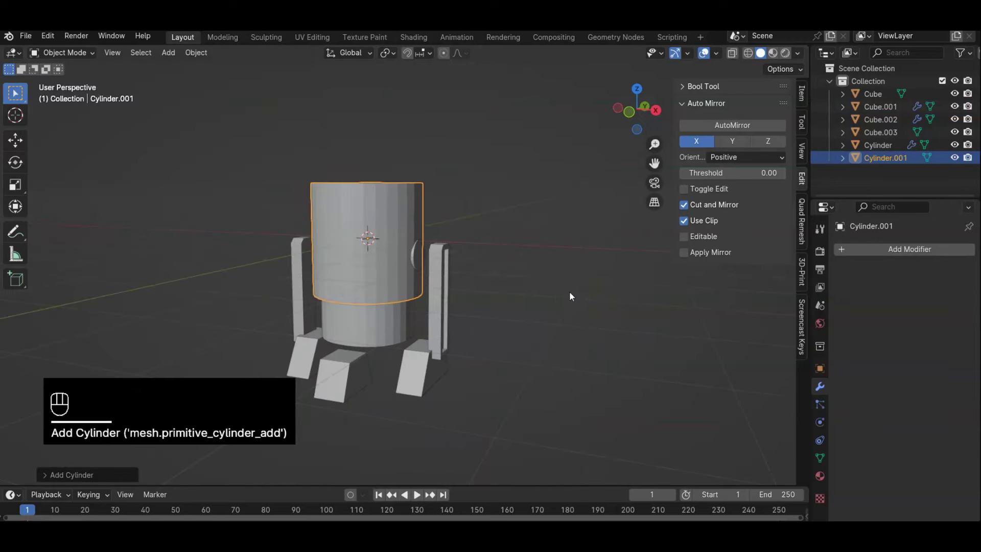
Step: Move the new cylinder's geometry about 2 m along X so it sits beside the body
key("Tab")
key("g")
key("x")
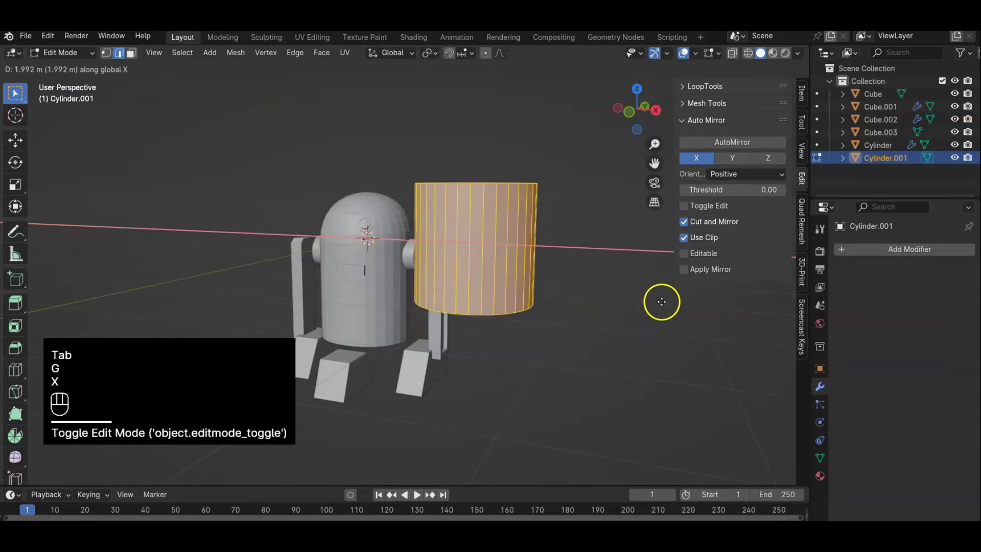
left_click(657, 300)
key("Tab")
key("Tab")
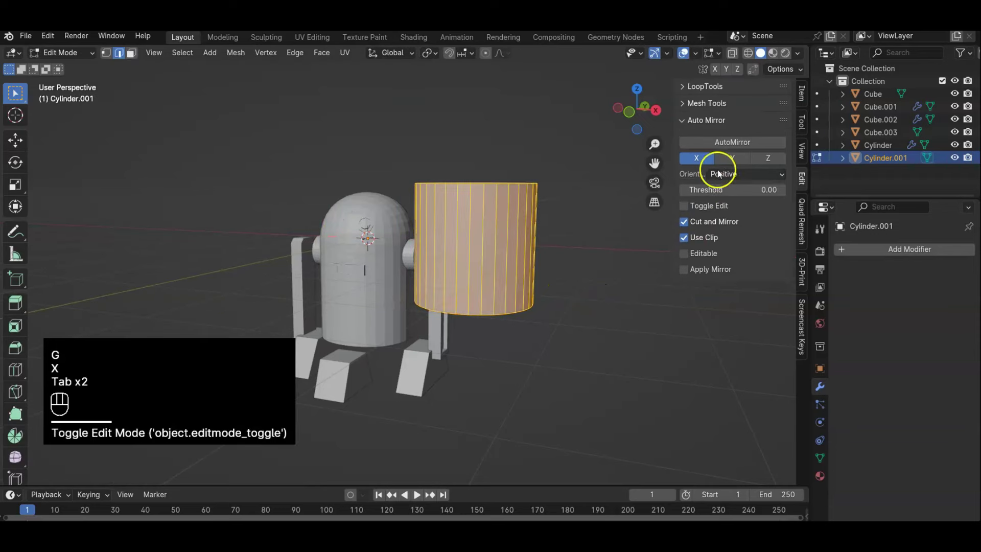
Step: Mirror the new cylinder across the X axis with AutoMirror and return to editing its mesh
left_click(720, 143)
key("Tab")
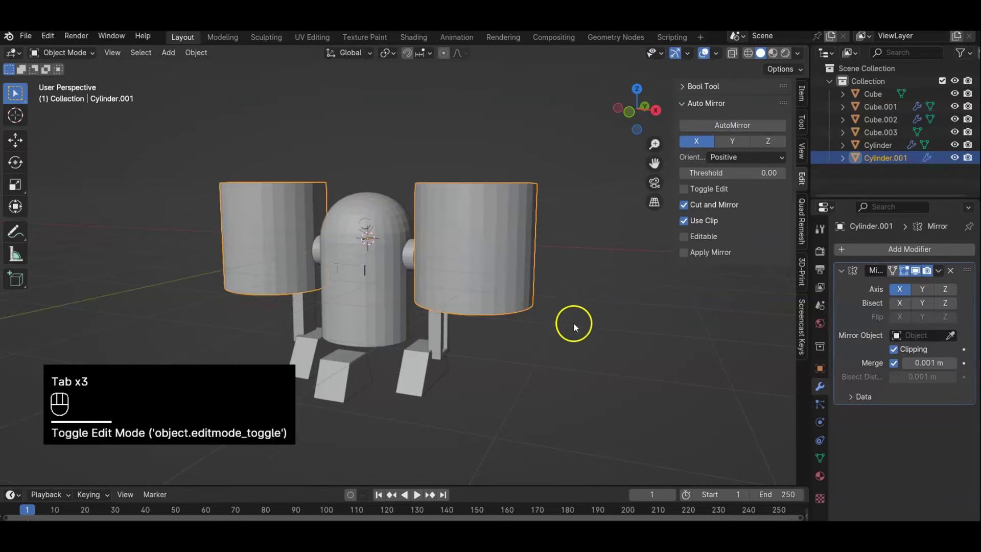
key("Tab")
left_click(643, 365)
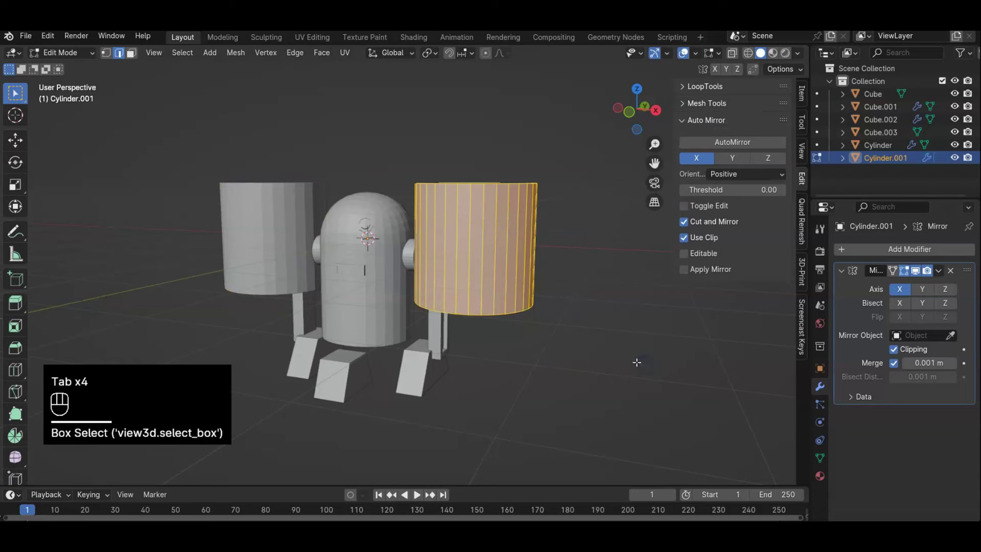
Step: Rotate all of the new cylinder's geometry 90° around the Y axis
key("a")
key("r")
key("y")
key("KP_9")
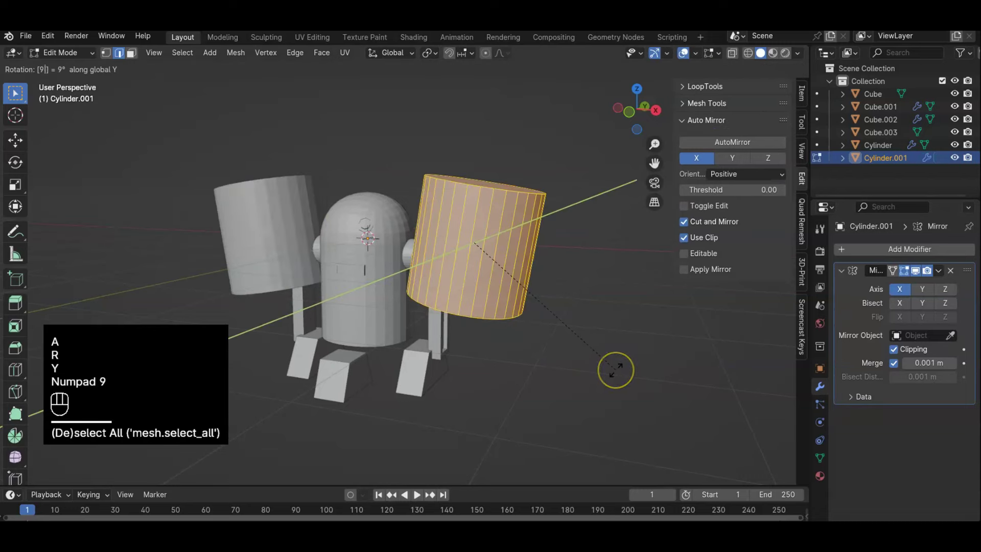
key("KP_0")
key("KP_Enter")
Step: Scale the rotated cylinder down uniformly in two passes, to about 0.43 and again to about 0.79
key("s")
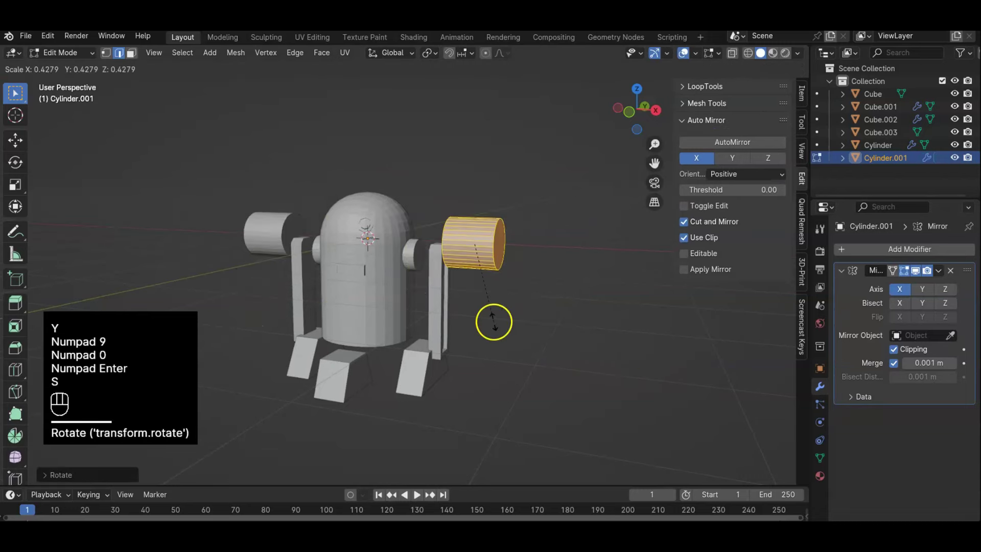
left_click(452, 295)
scroll(597, 327, "up", 3)
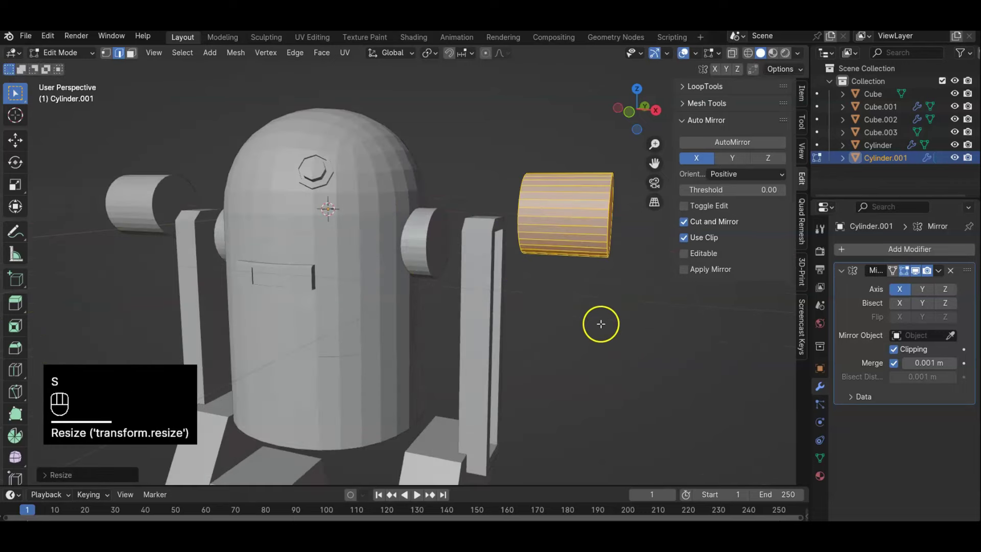
middle_click_drag(600, 324, 700, 414)
key("s")
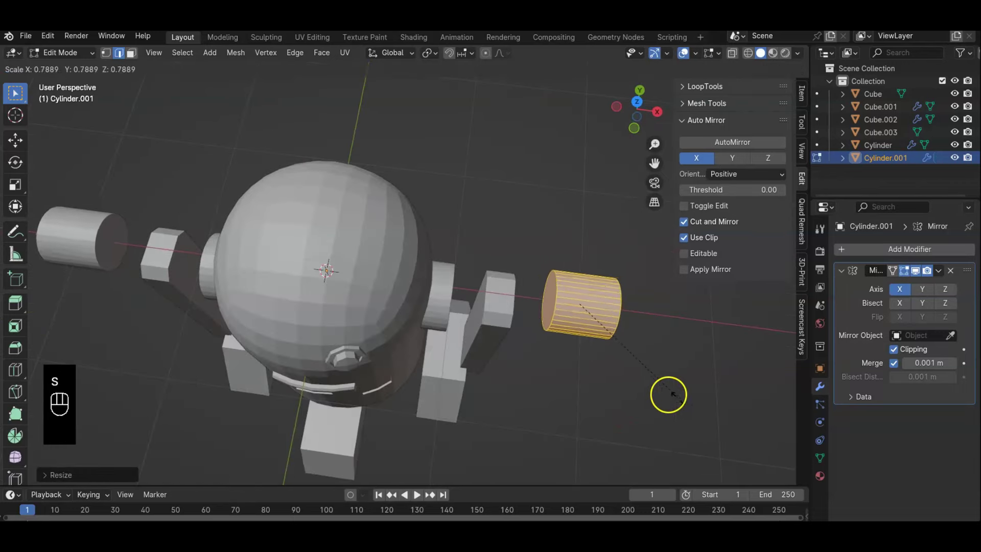
left_click(661, 393)
Step: Move the small cylinder inward and slightly down in front view, between the shoulder cylinder and the side slab
key("KP_1")
key("g")
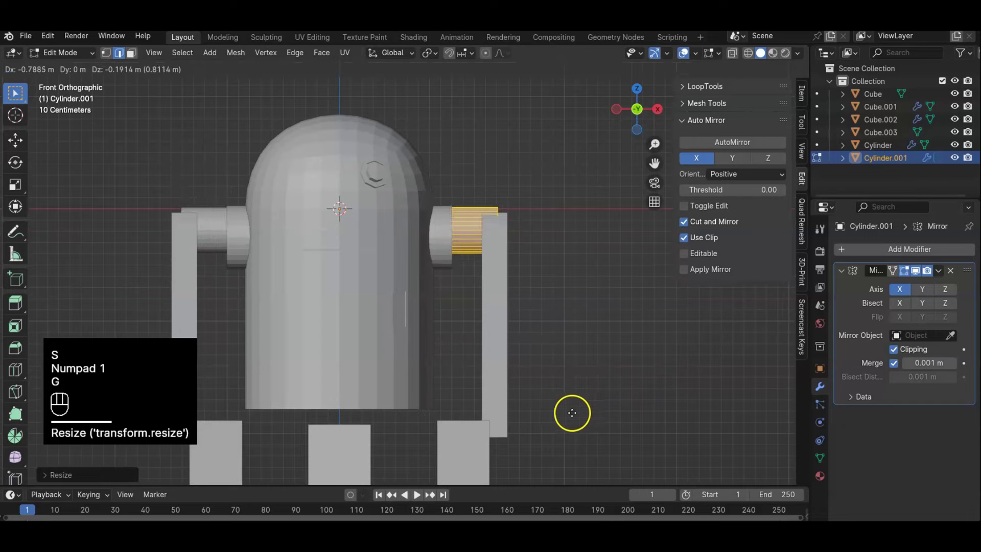
left_click(572, 416)
Step: Shrink the cylinder into a thin peg and stretch it along X by about 3.4 to bridge the shoulder and side slab
key("s")
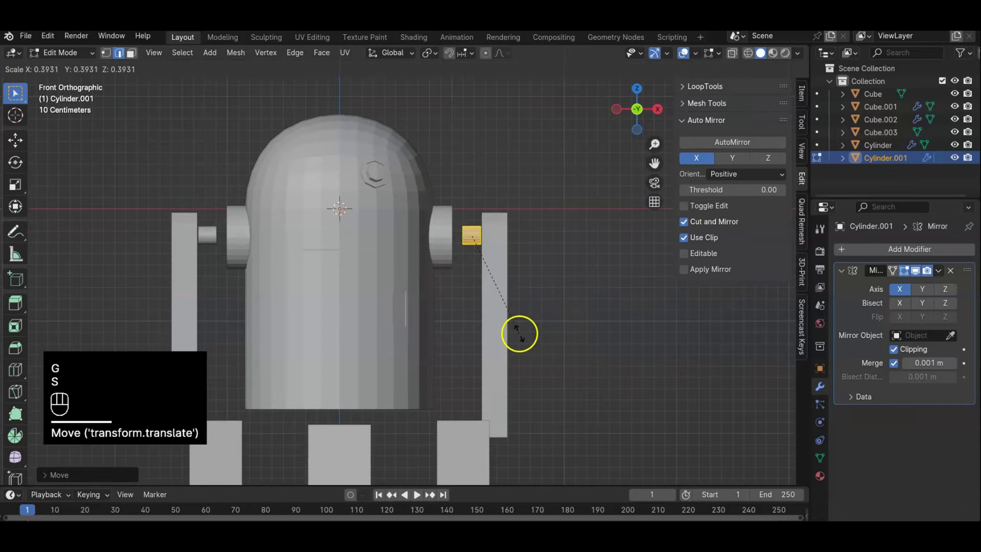
left_click(534, 342)
key("s")
key("x")
left_click(633, 373)
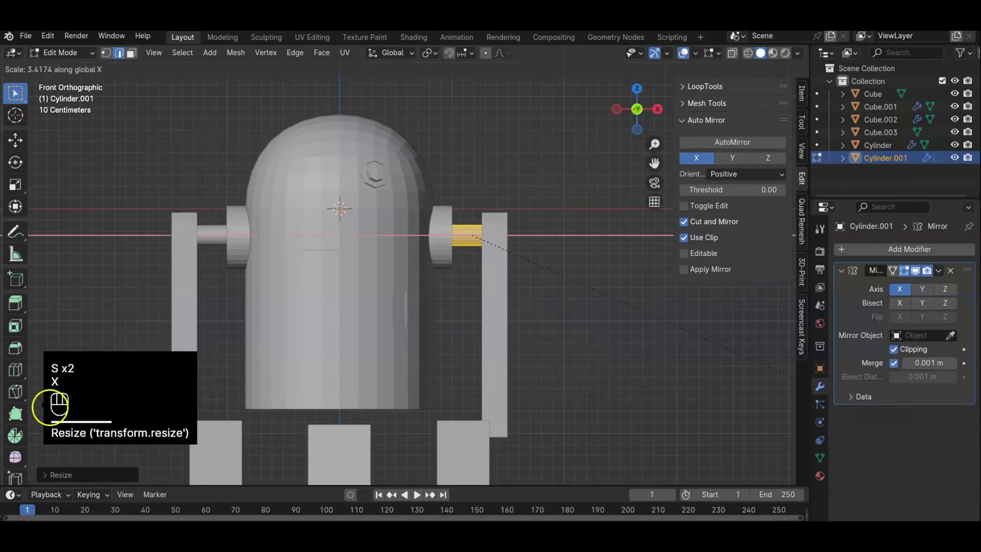
Step: Scale the peg to about 0.72 along X so its outer end stays inside the side slab
middle_click_drag(409, 381, 383, 390)
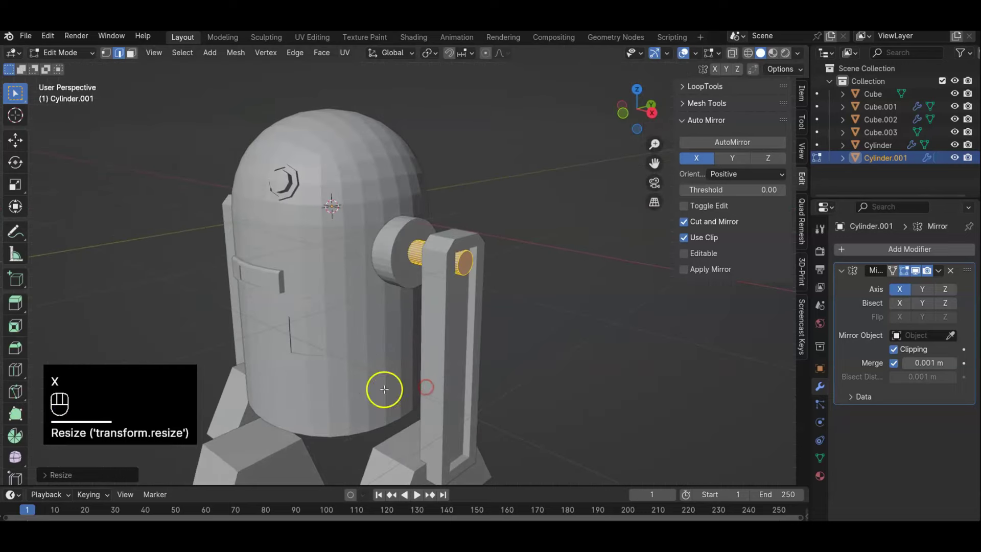
key("s")
key("x")
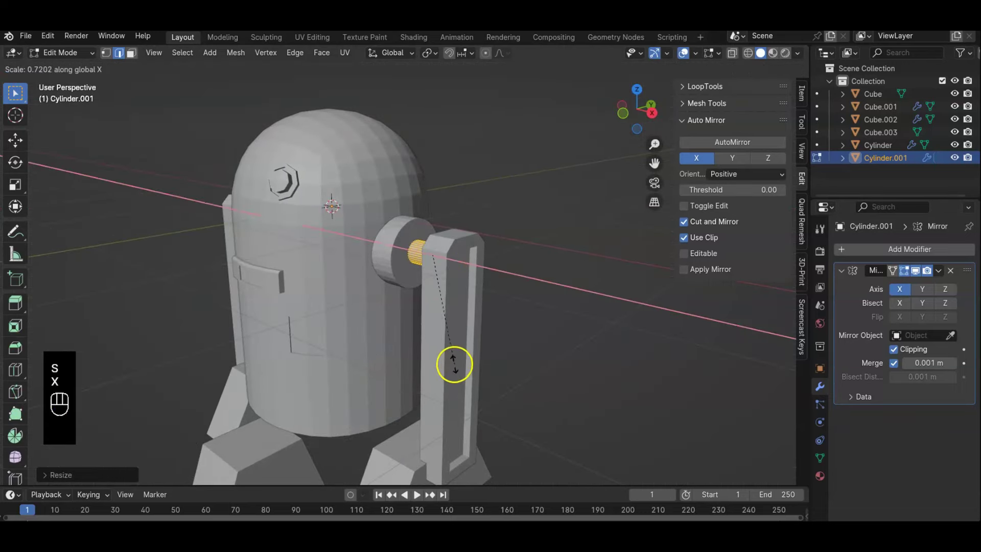
left_click(454, 363)
middle_click_drag(455, 365, 525, 340)
scroll(495, 352, "up", 4)
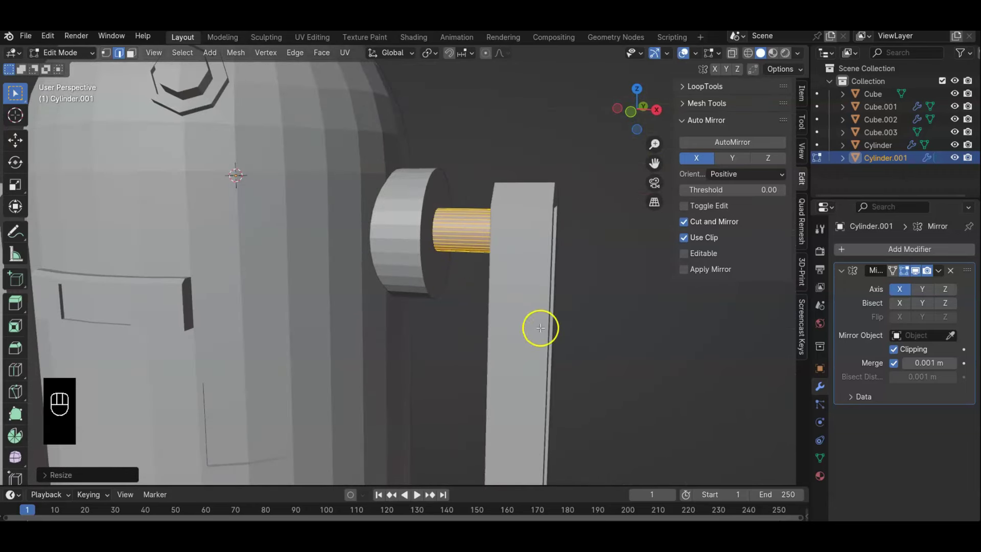
Step: Duplicate the leg peg in place in Object Mode
left_click(573, 316)
key("Tab")
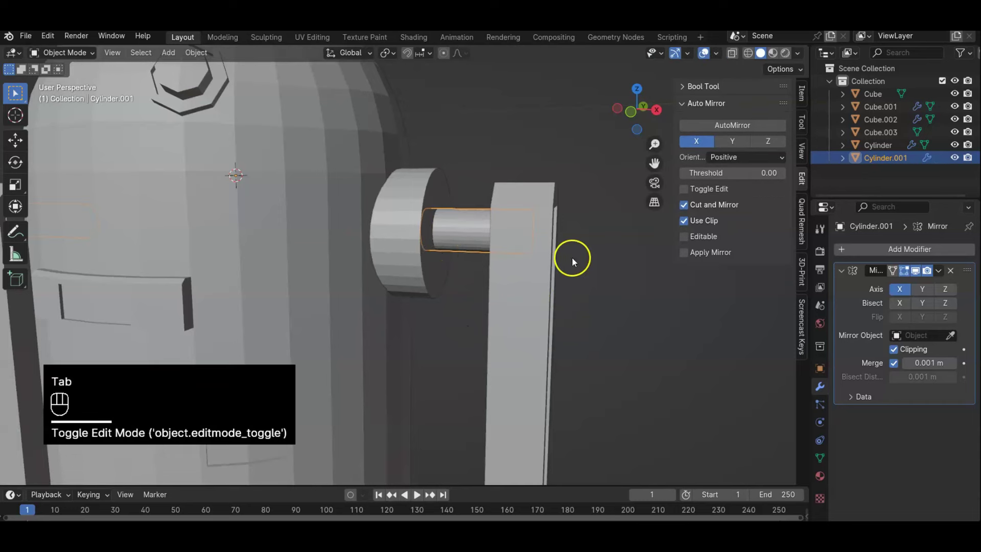
left_click(404, 225, "shift")
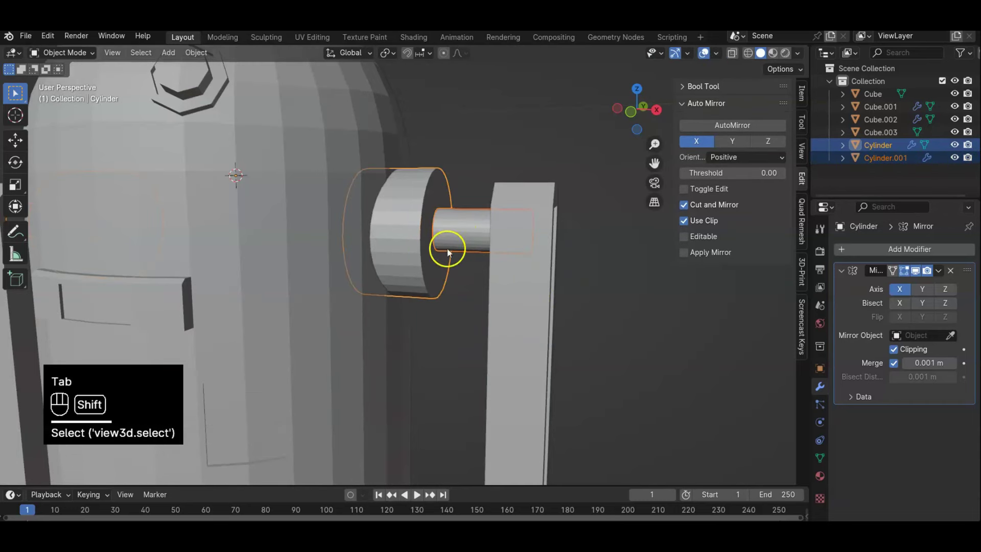
left_click(462, 227)
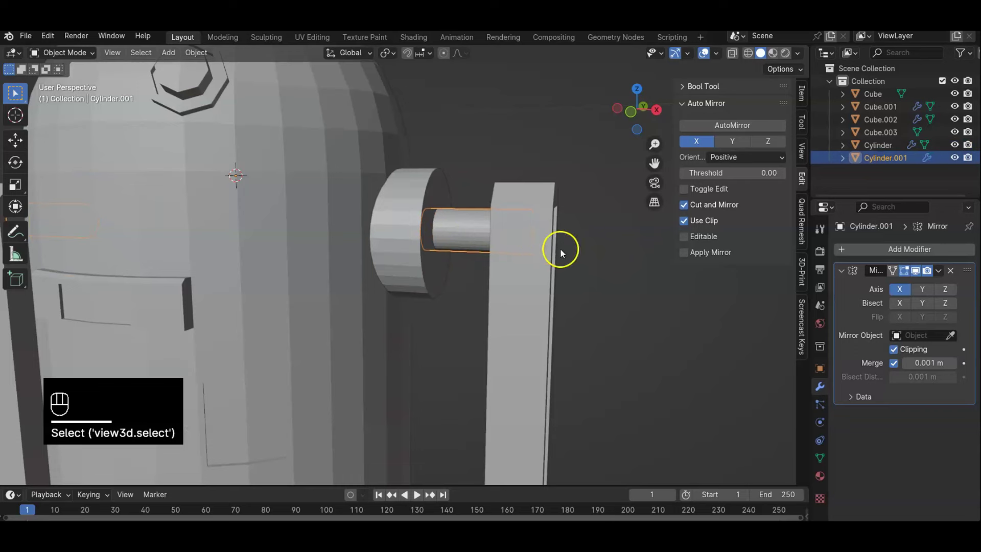
key("shift+d")
right_click(593, 235)
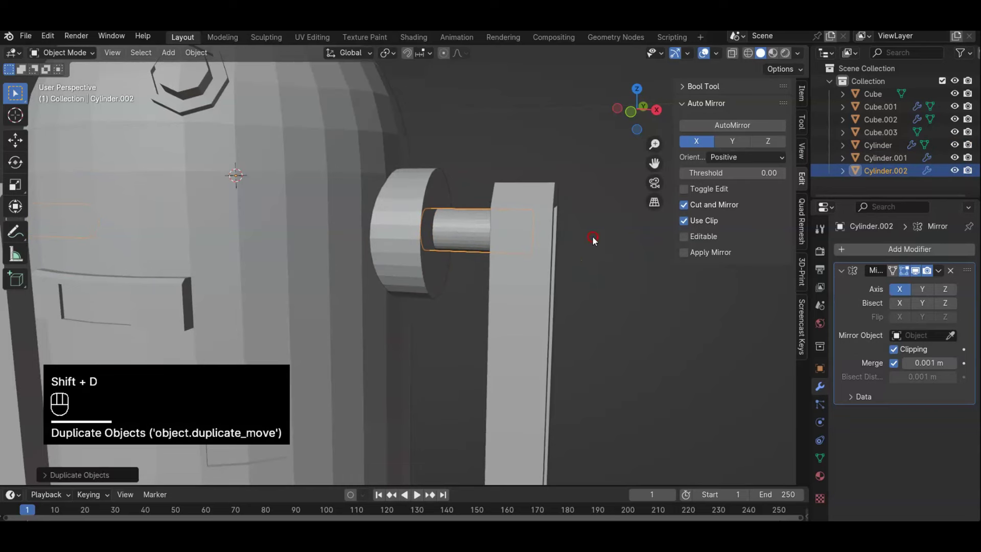
Step: Rename the duplicated peg "Leg Peg Cut"
double_click(877, 171)
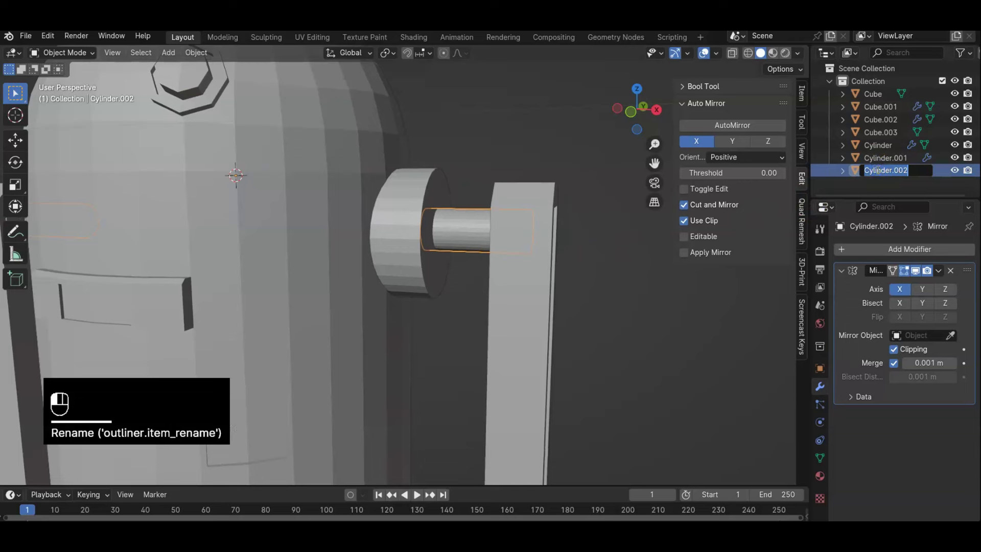
type("Le")
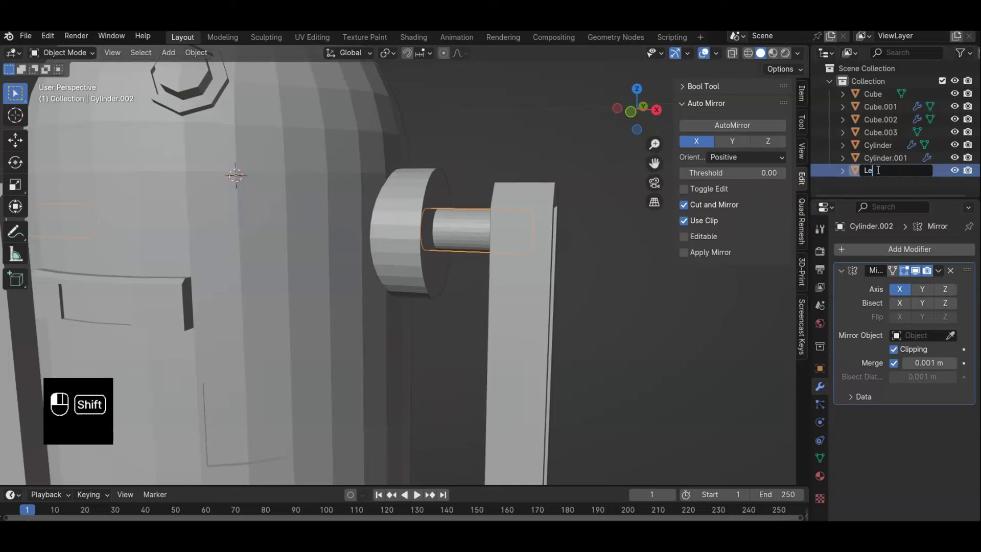
type("g Pedest")
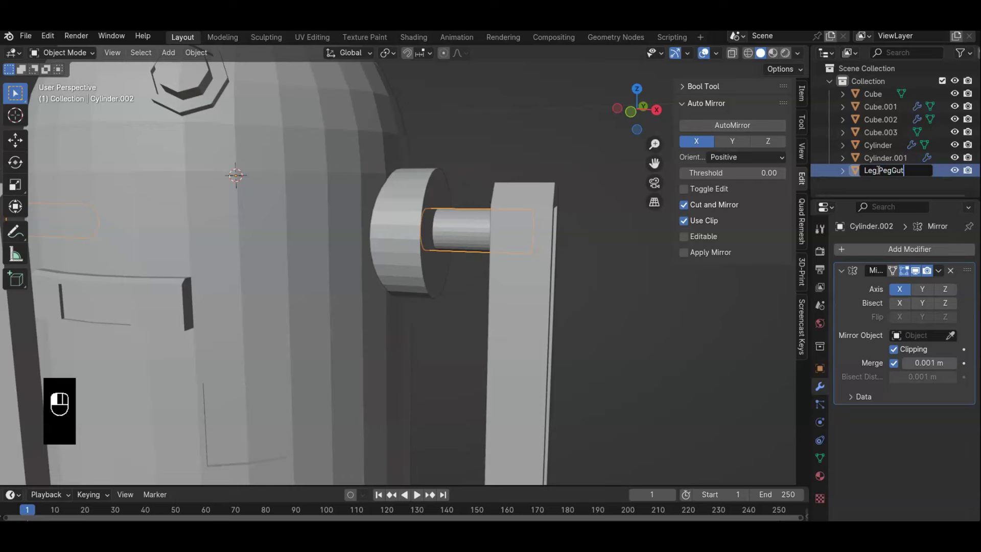
key("BackSpace")
key("BackSpace")
key("BackSpace")
key("BackSpace")
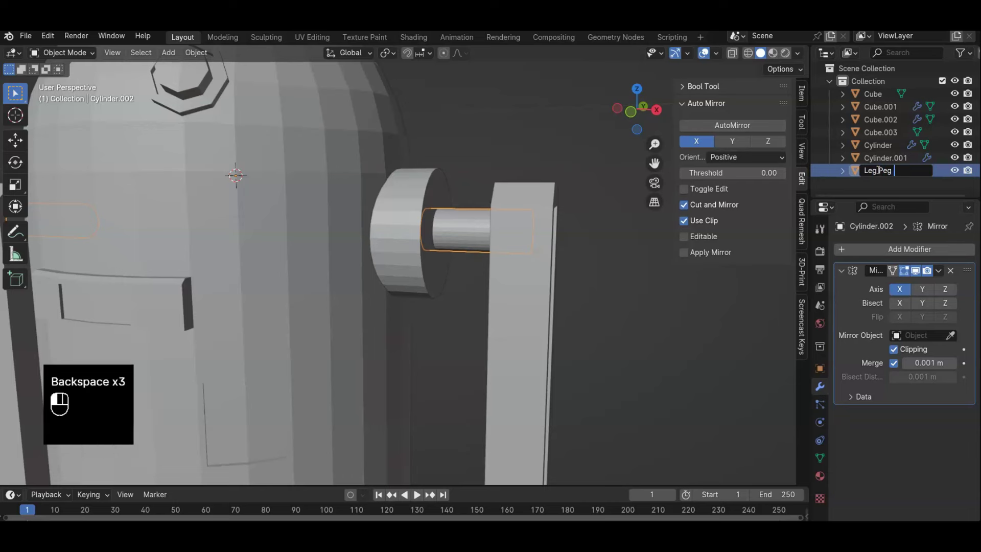
left_click(655, 327)
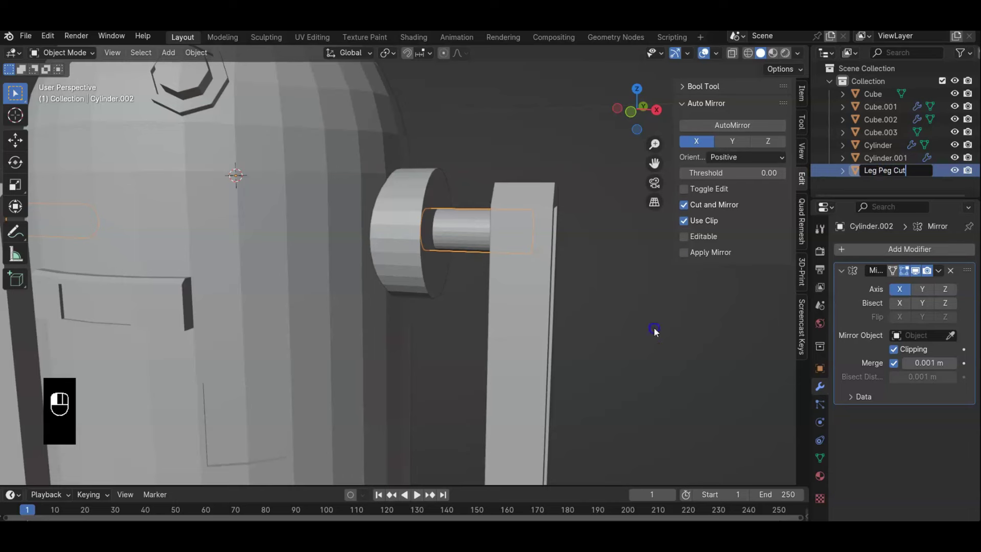
Step: Cut the Leg Peg Cut object out of the shoulder cylinder with a Bool Tool Auto Boolean Difference
left_click(402, 233, "shift")
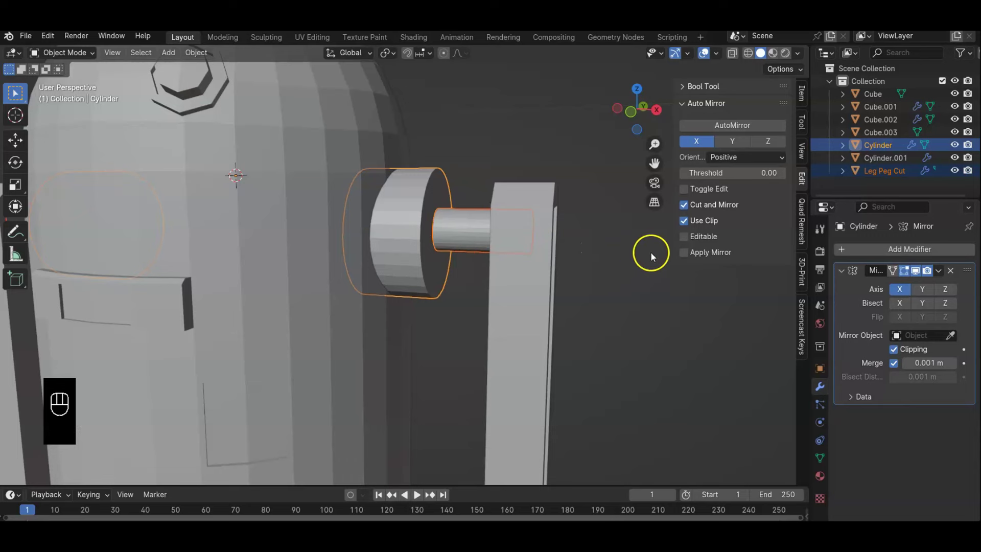
left_click(702, 86)
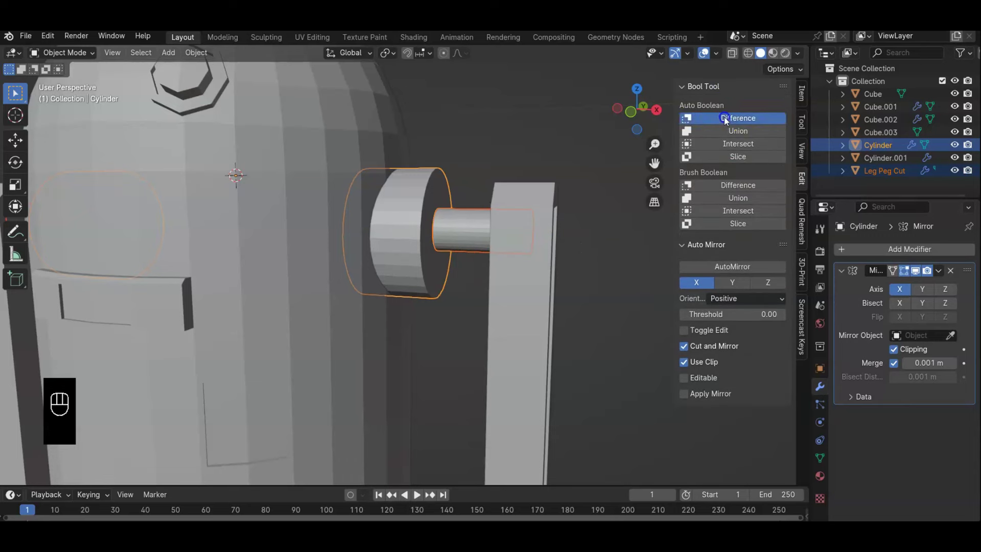
left_click(724, 117)
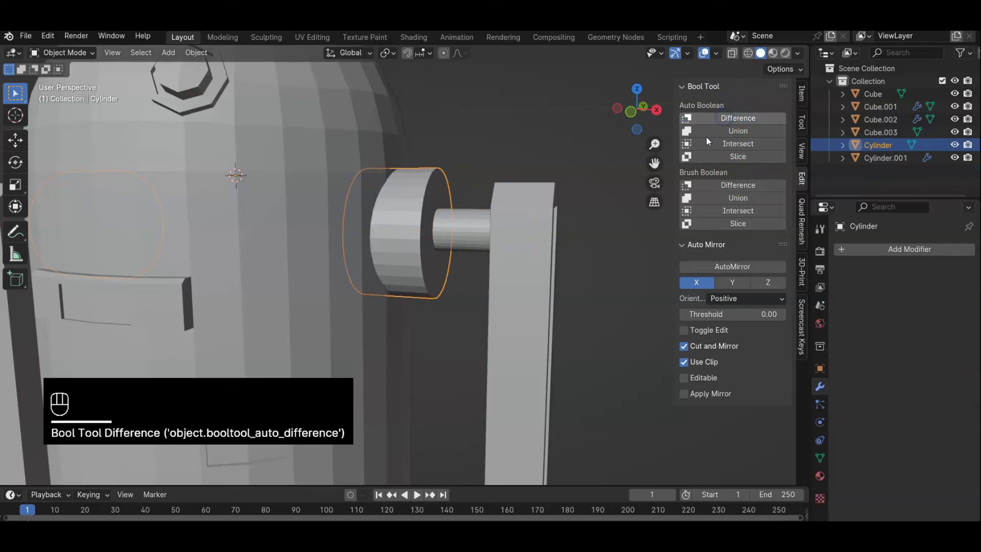
Step: Scale the remaining peg object down uniformly to about 0.983 for clearance and open the resize settings
left_click(464, 247)
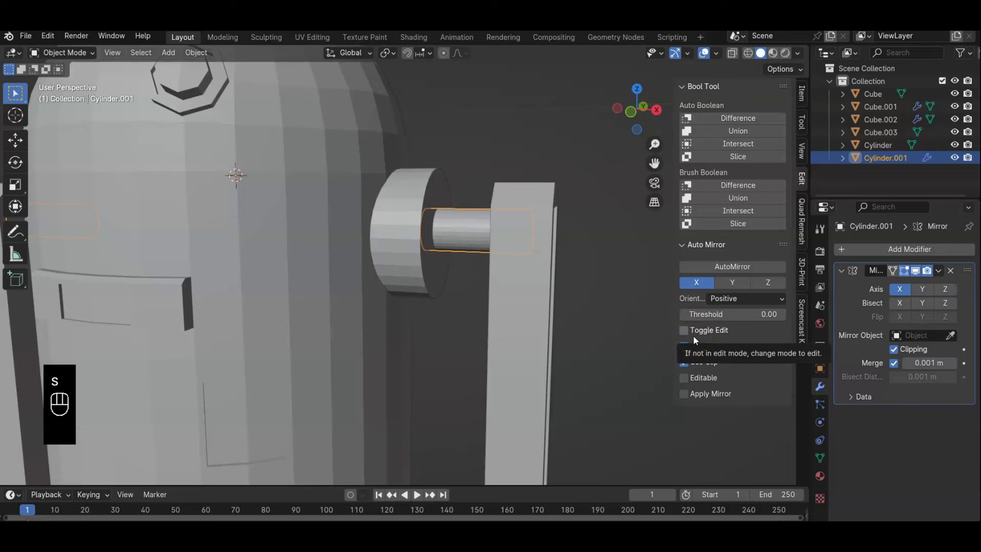
left_click(677, 333)
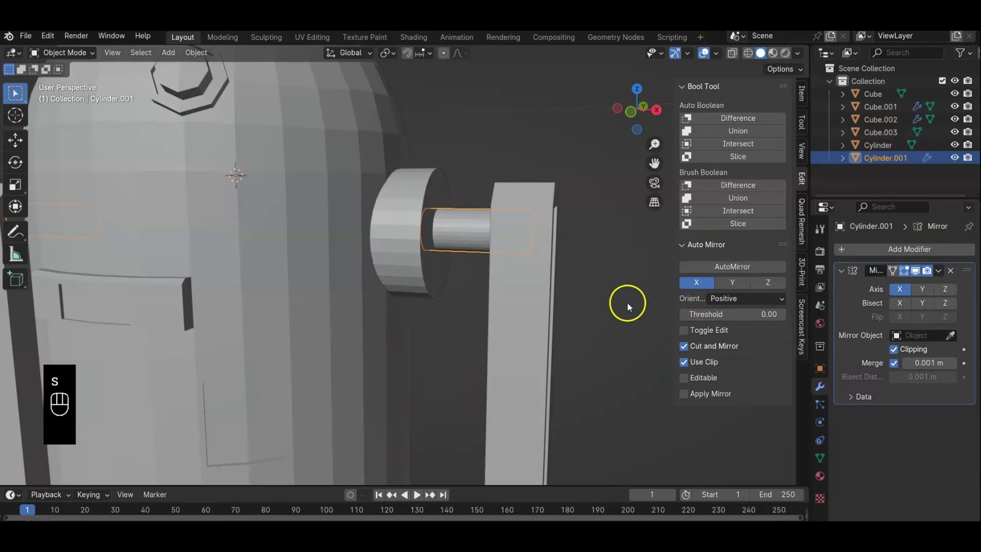
key("x")
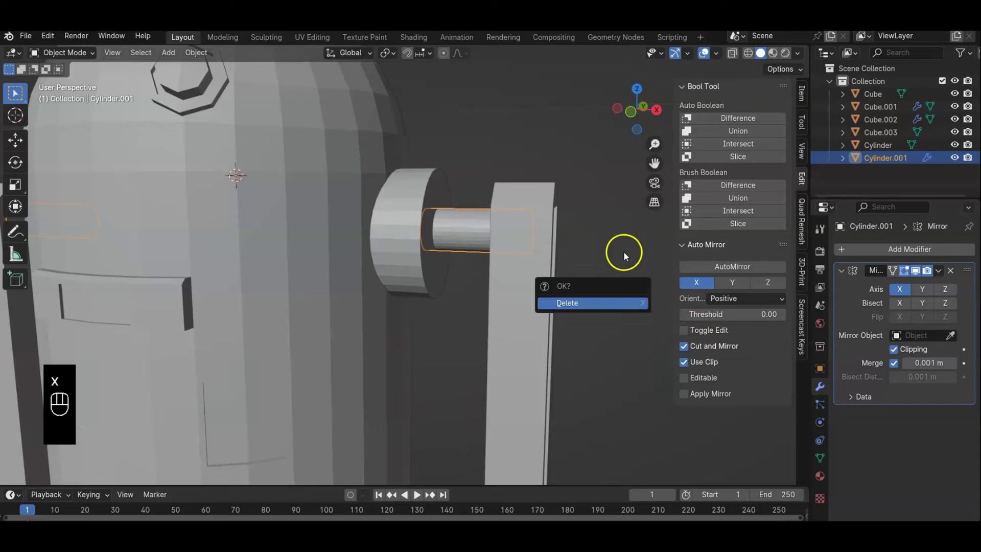
key("s")
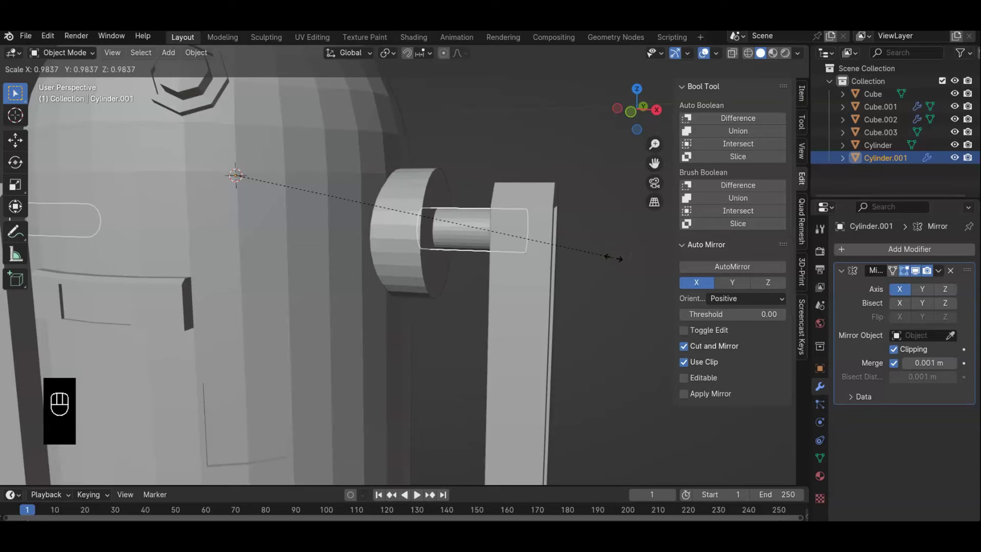
left_click(613, 258)
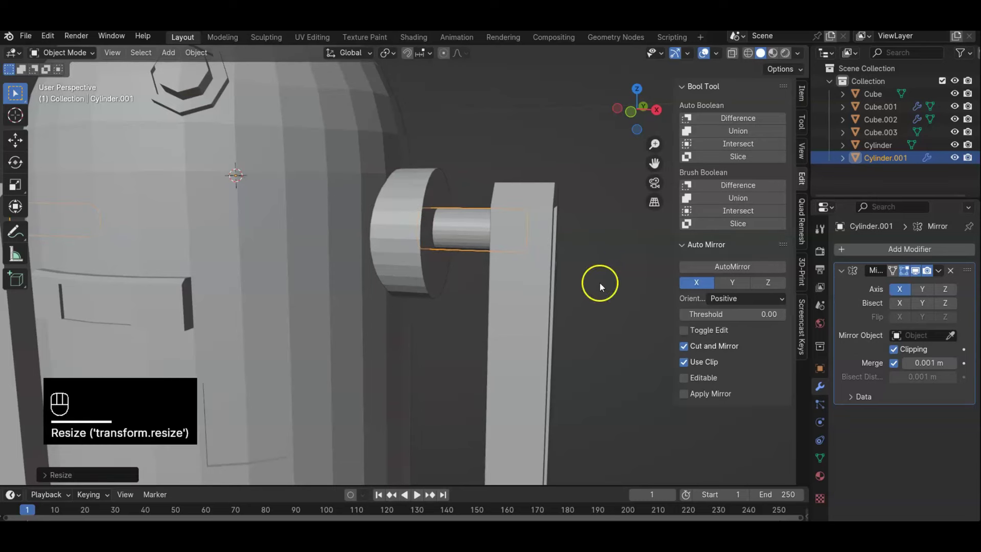
left_click(88, 474)
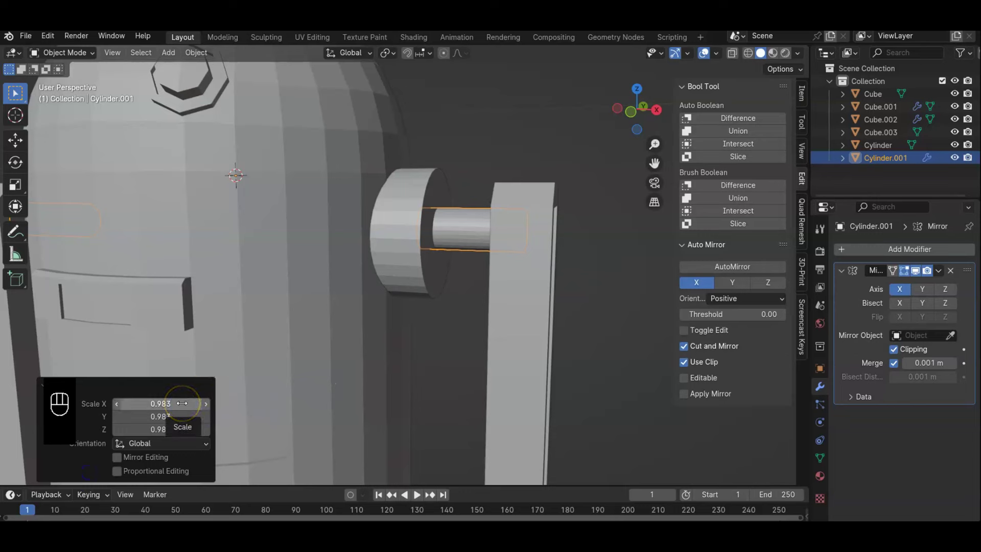
Step: Join the peg to the side slab with a Bool Tool Auto Boolean Union, keeping the slab as the active object
left_click(485, 253)
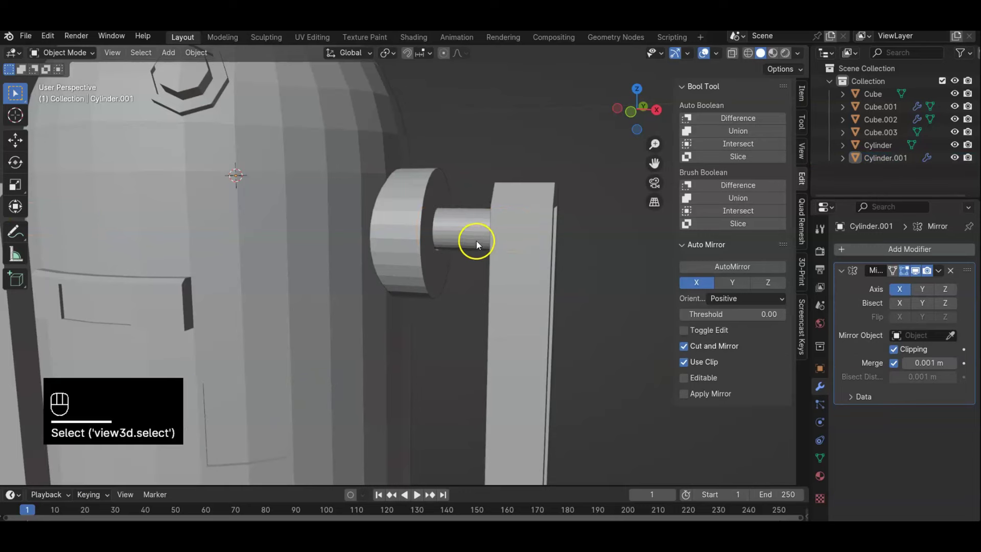
left_click(472, 236)
left_click(541, 287, "shift")
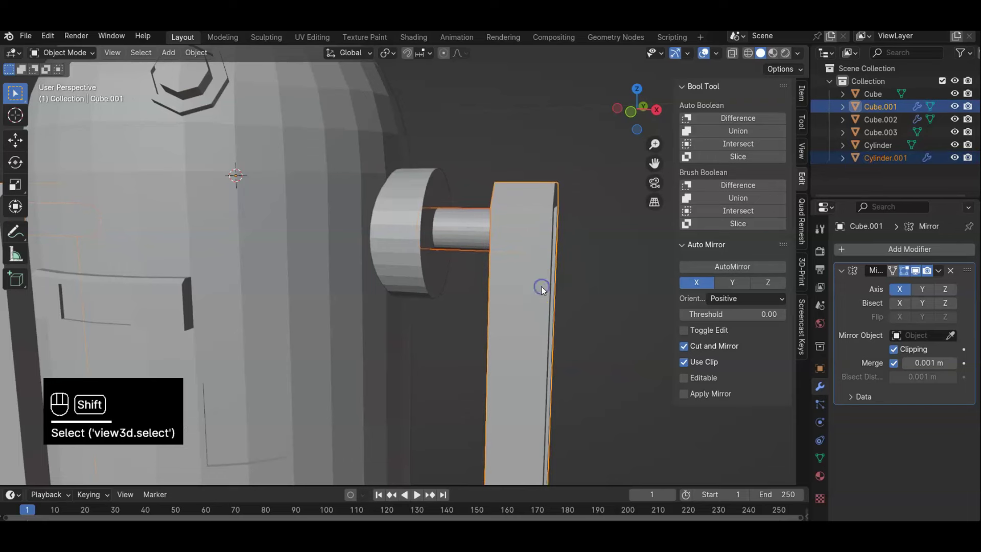
left_click(762, 130)
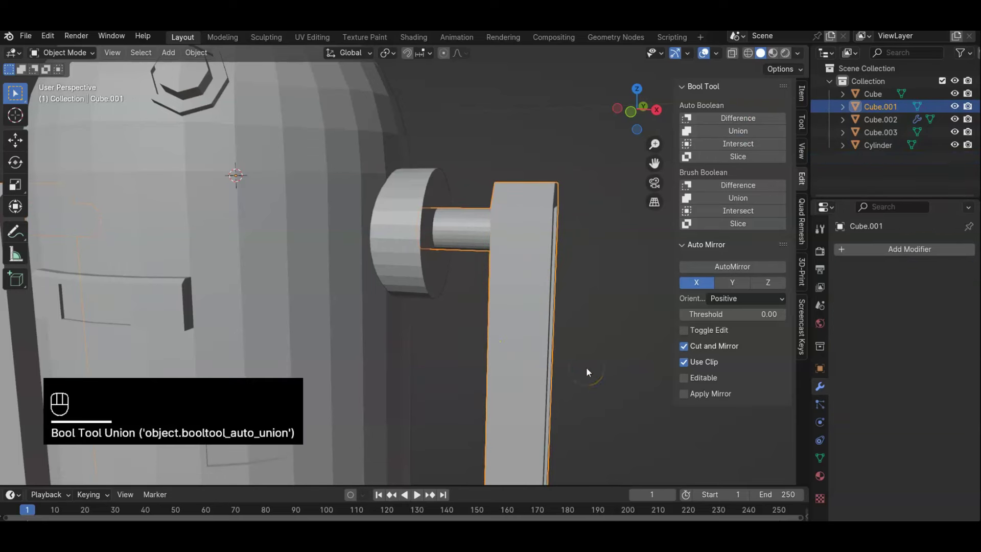
scroll(444, 341, "down", 4)
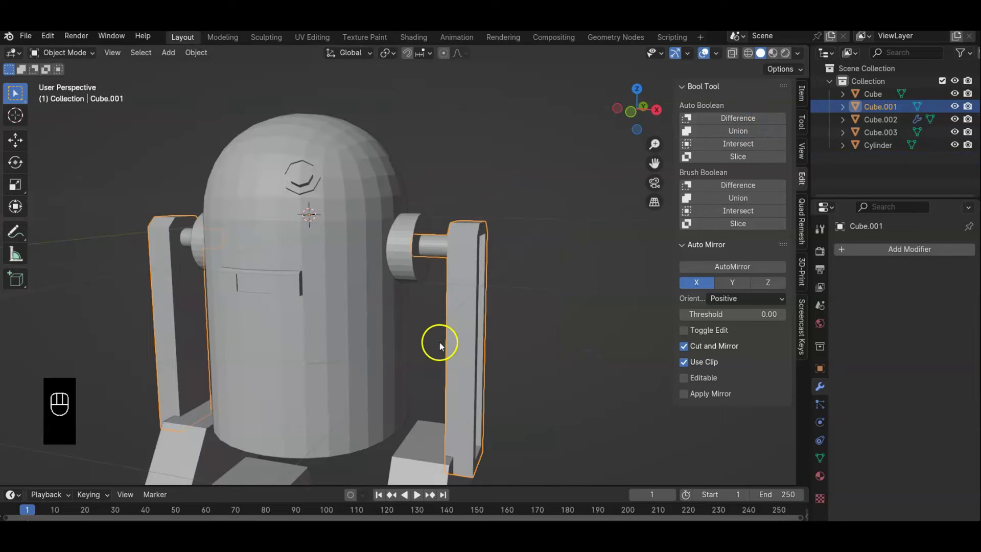
middle_click_drag(439, 346, 492, 323)
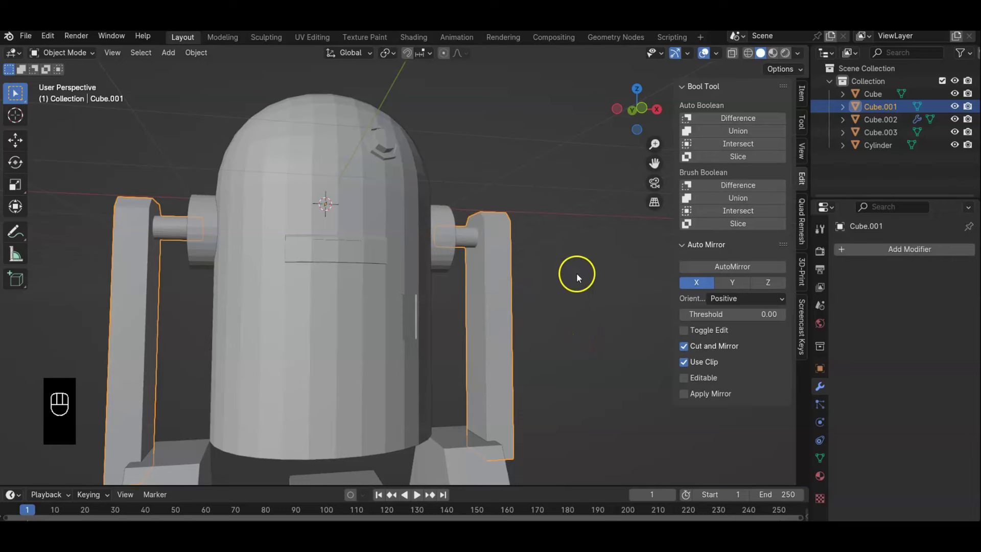
Step: Try moving the side slabs with their pegs freely away from the body to expose a peg and its shoulder cylinder
middle_click_drag(534, 289, 403, 301)
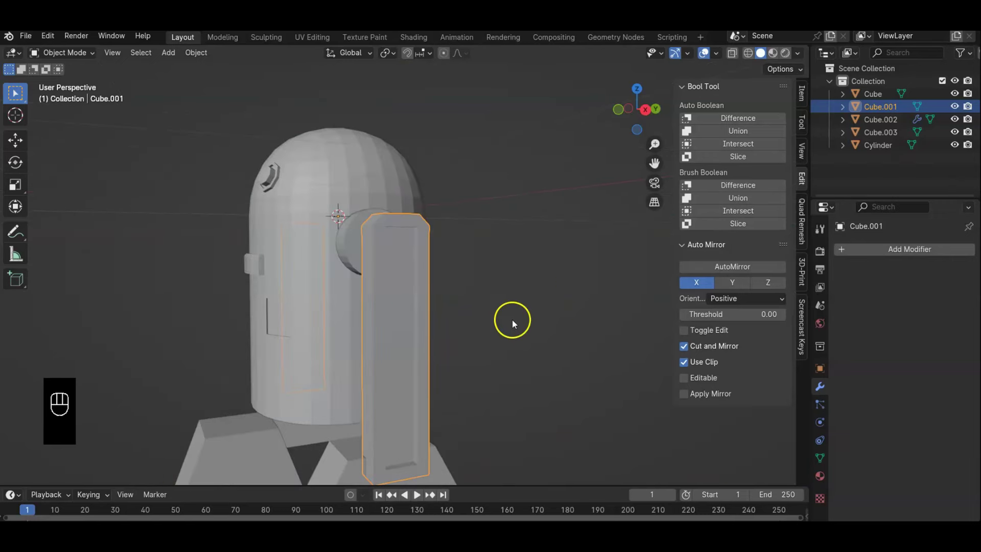
key("g")
left_click(566, 290)
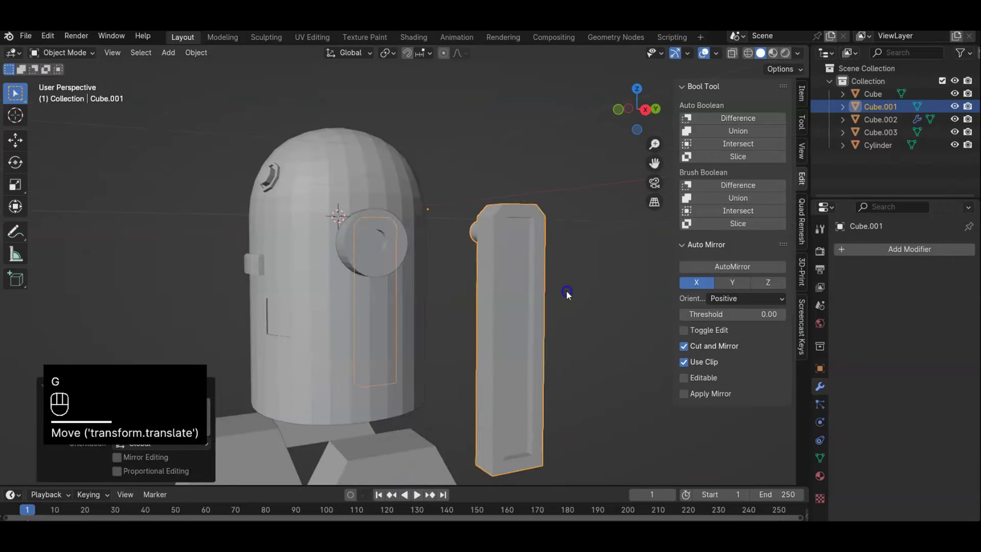
middle_click_drag(428, 297, 521, 298)
scroll(461, 296, "up", 5)
scroll(461, 296, "up", 2)
scroll(453, 309, "down", 5)
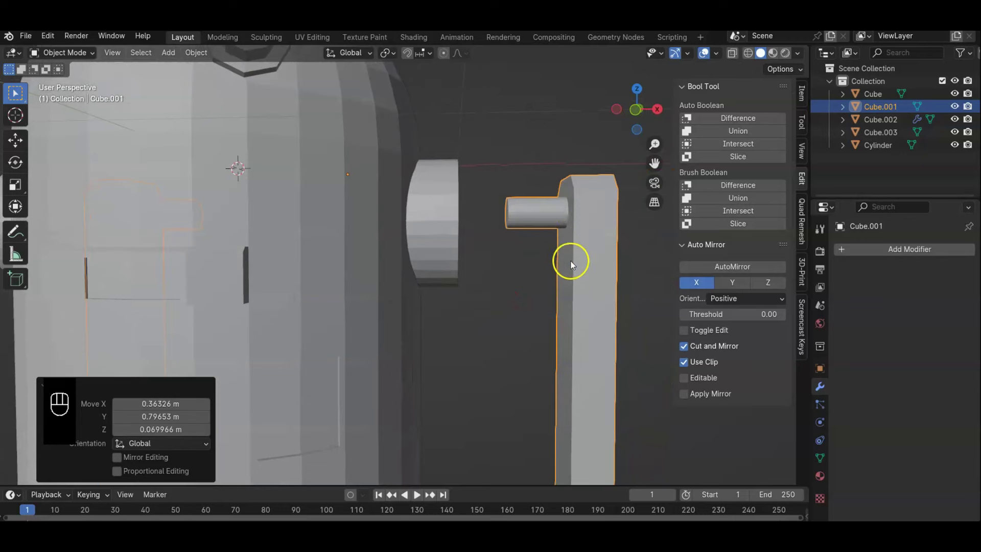
Step: Try moving only the +X slab and its peg toward the shoulder cylinder in front view in Edit Mode
key("Tab")
scroll(570, 266, "down", 4)
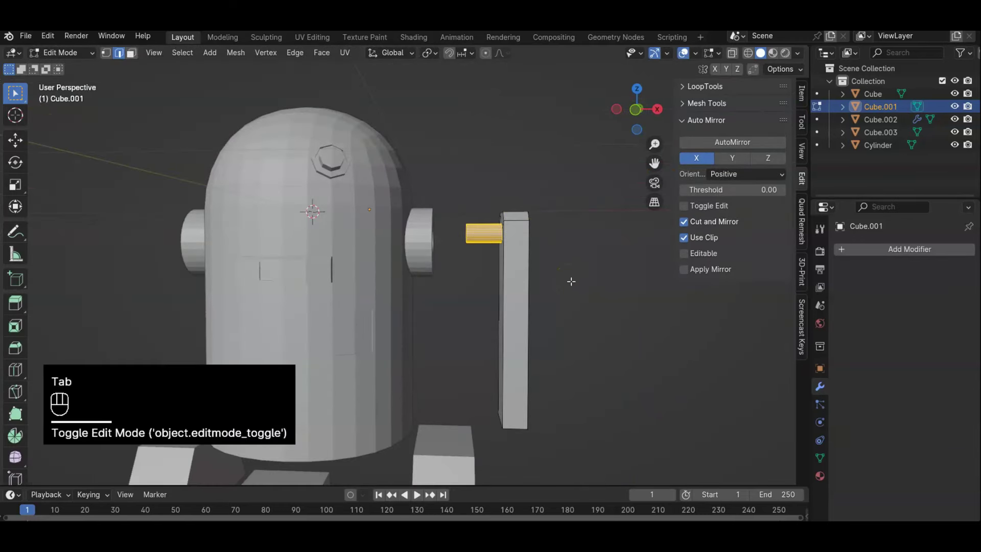
left_click_drag(420, 162, 610, 464)
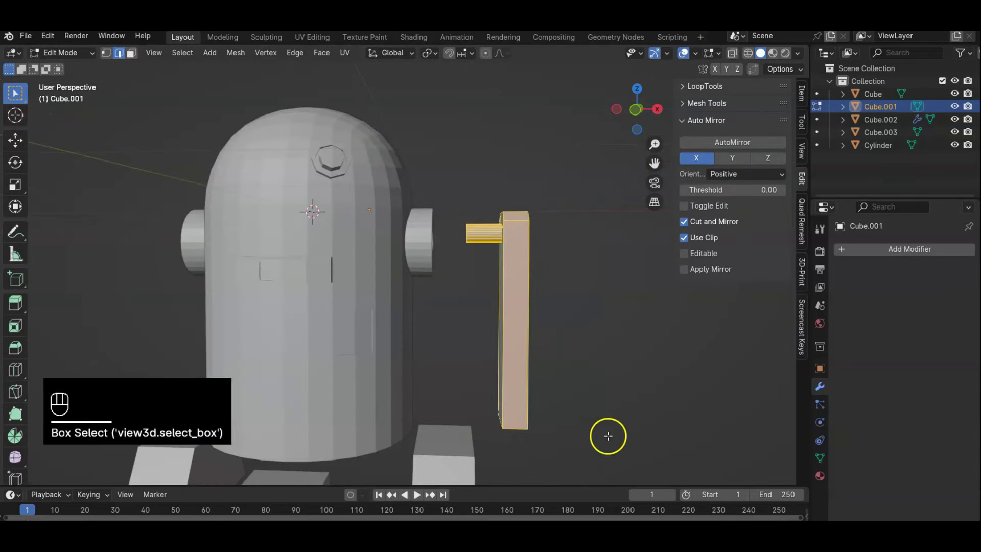
key("KP_1")
key("g")
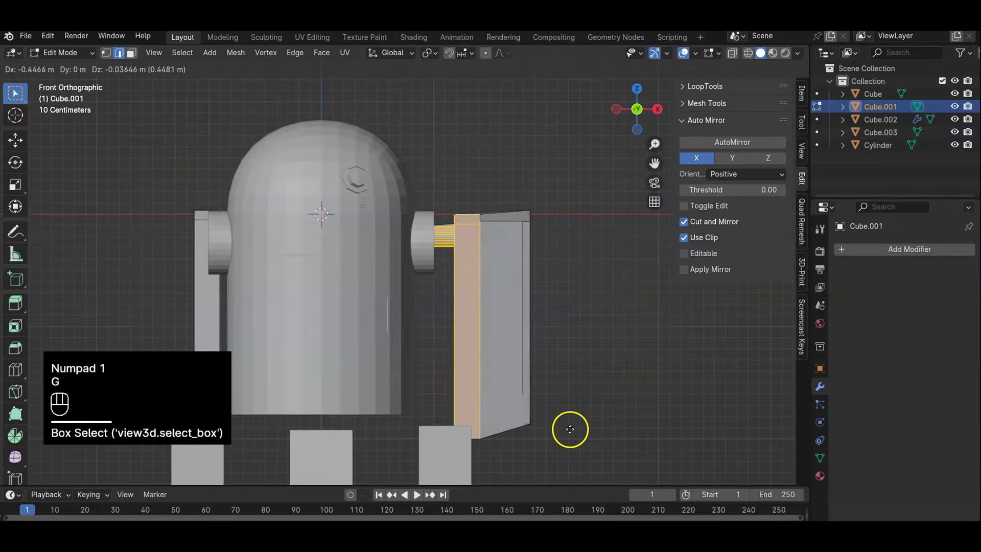
left_click(570, 429)
Step: Try moving the whole slab mesh, both sides together, until the +X slab meets its shoulder cylinder
key("a")
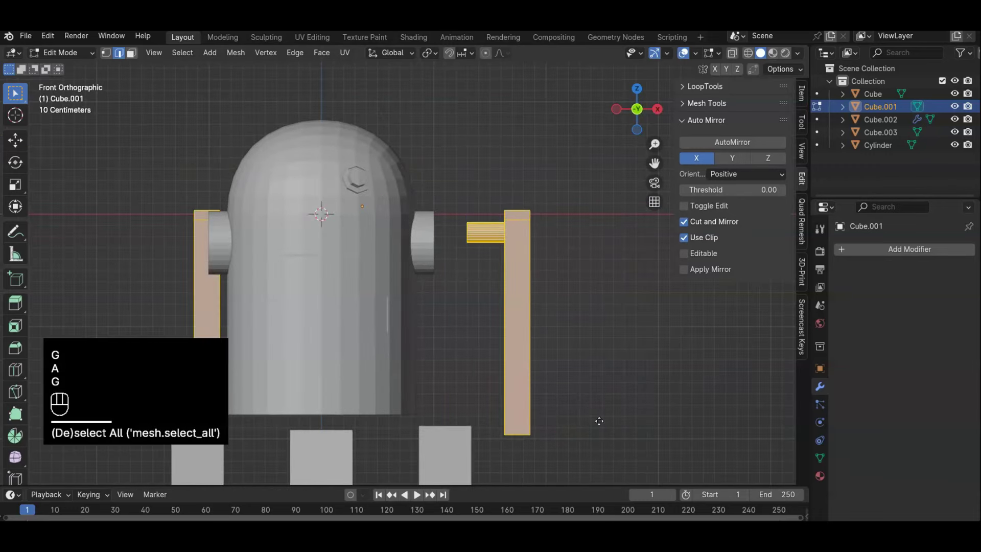
key("g")
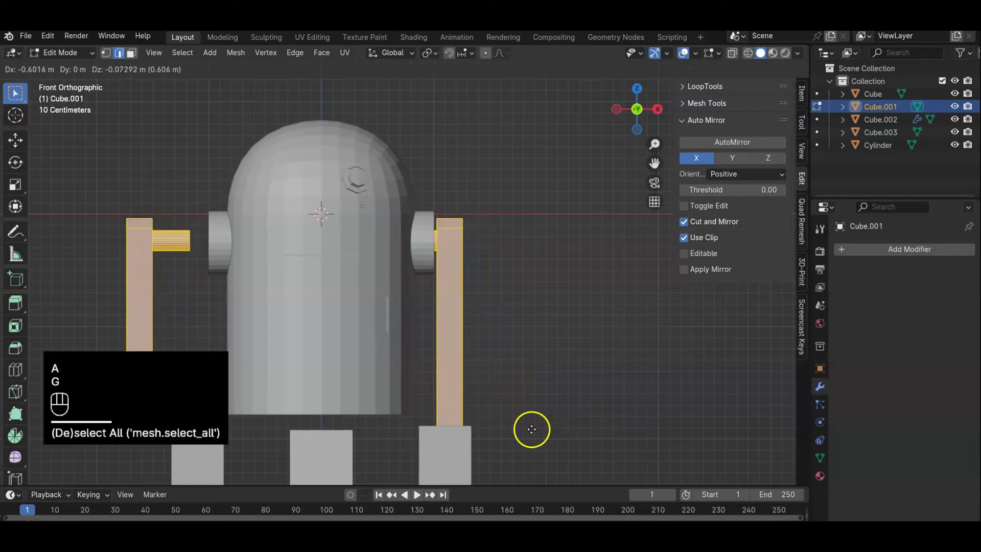
left_click(530, 430)
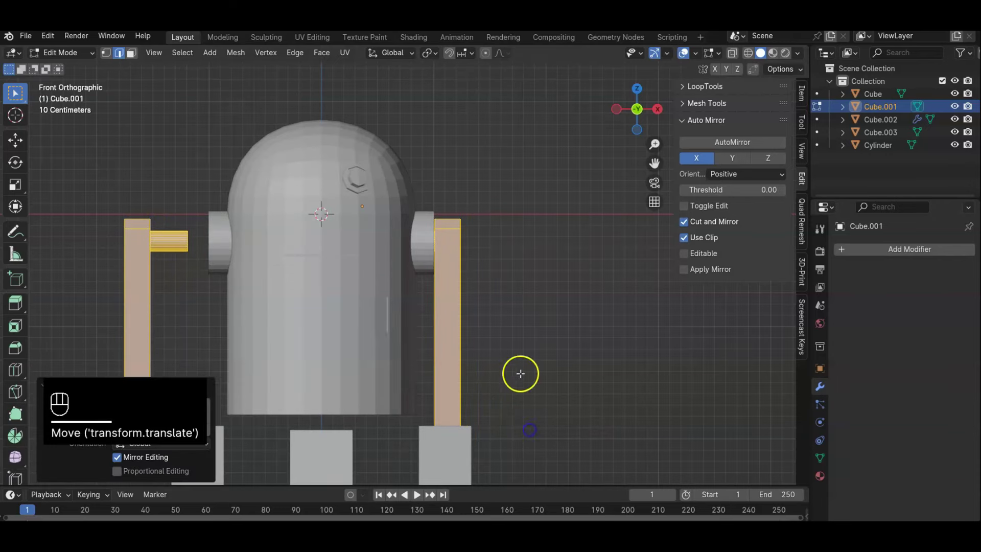
scroll(431, 302, "up", 3)
middle_click_drag(473, 259, 500, 279, "shift")
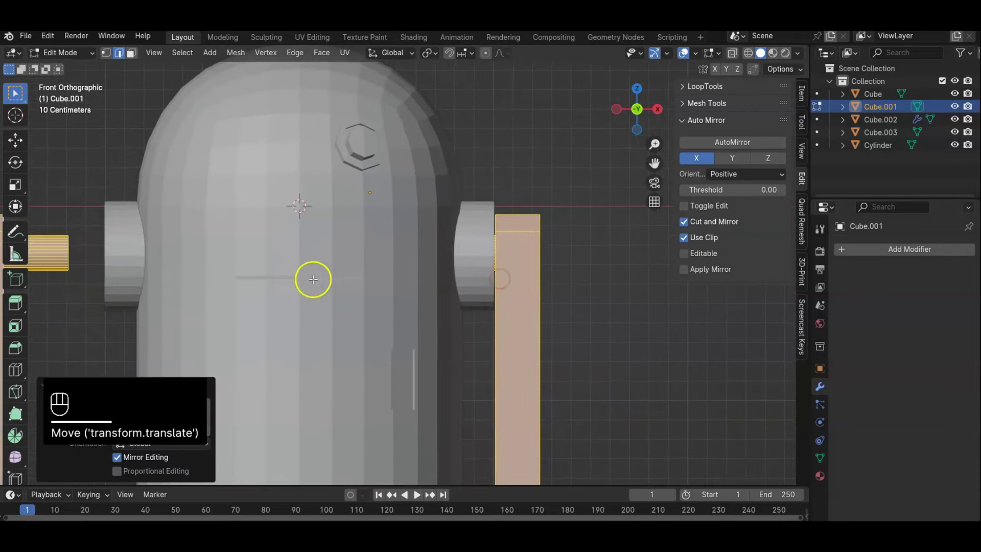
Step: Undo all the trial moves of the side slabs and pegs, back to Object Mode
key("ctrl+z")
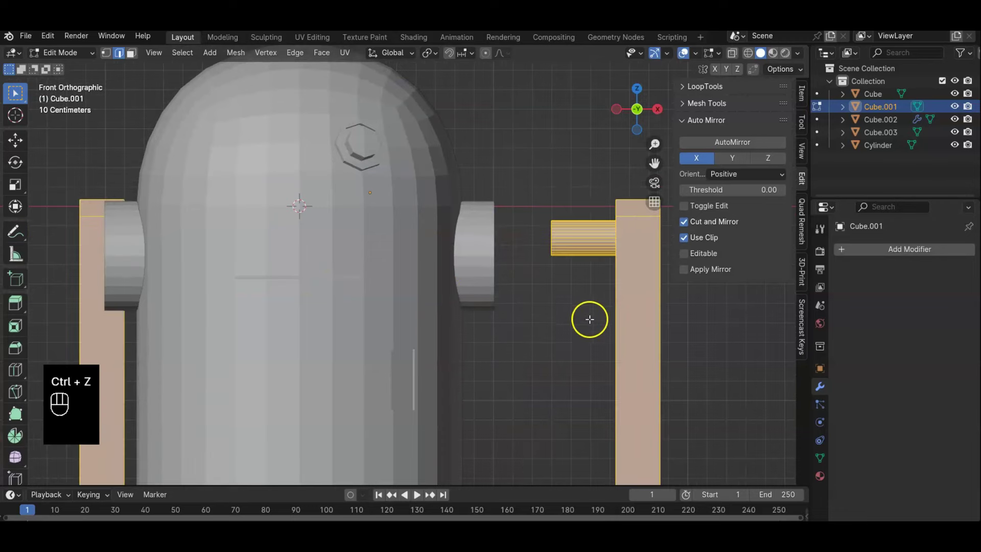
key("ctrl+z")
key("ctrl+z")
key("ctrl+z")
key("ctrl+z")
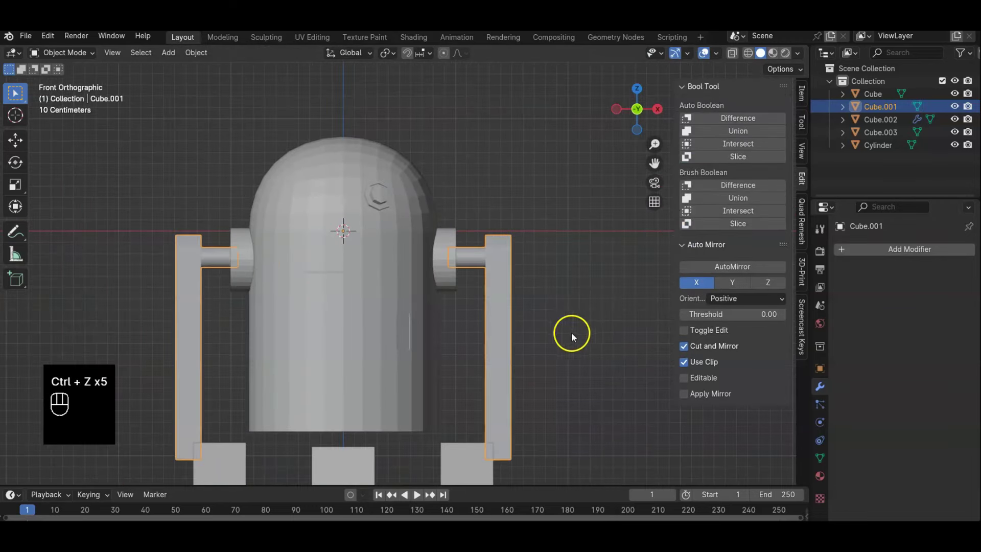
Step: Examine how the slab pegs sit in the shoulder cylinders and how the slabs meet the feet, from front and side
left_click(572, 333)
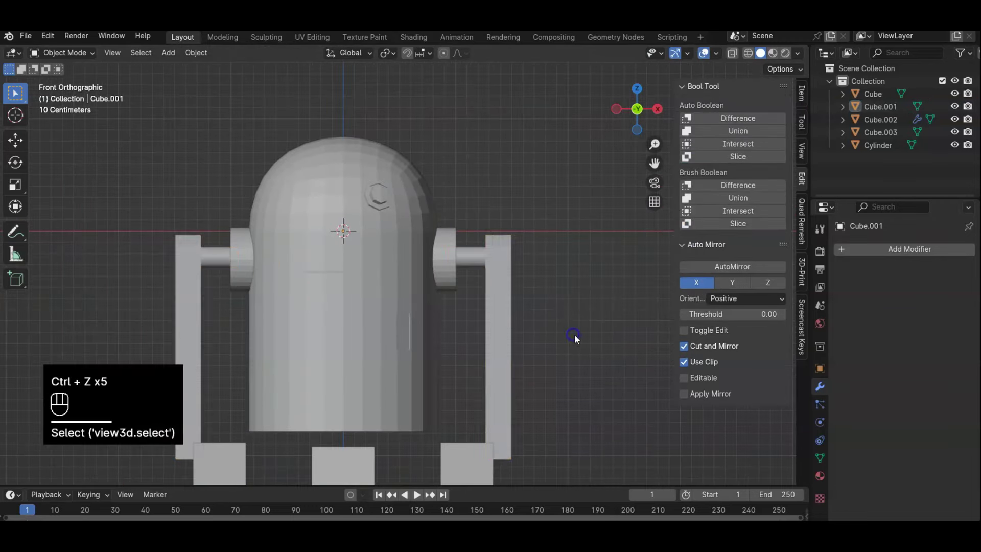
left_click(470, 252)
scroll(446, 253, "up", 5)
middle_click_drag(480, 274, 402, 345, "shift")
scroll(434, 306, "up", 5)
middle_click_drag(468, 301, 453, 243, "shift")
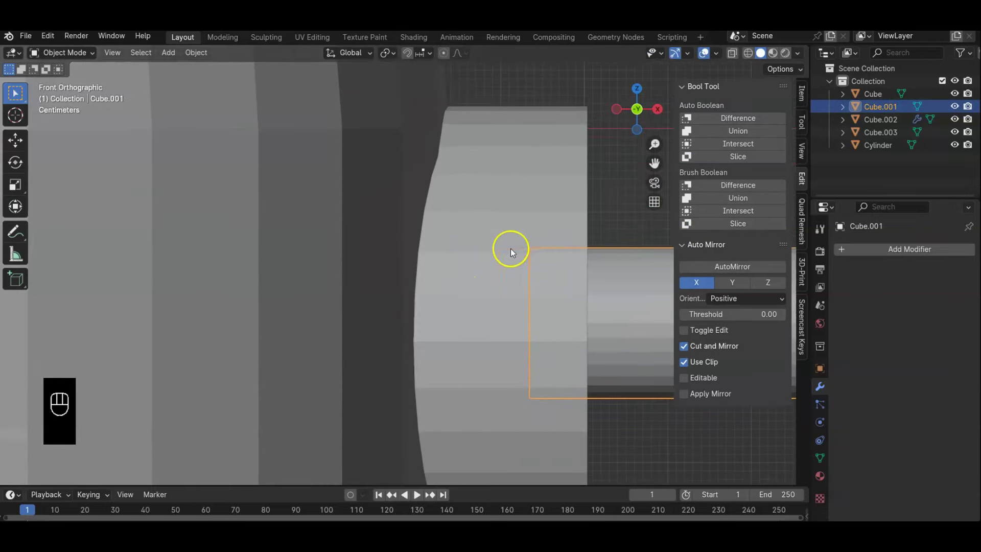
scroll(582, 397, "down", 3)
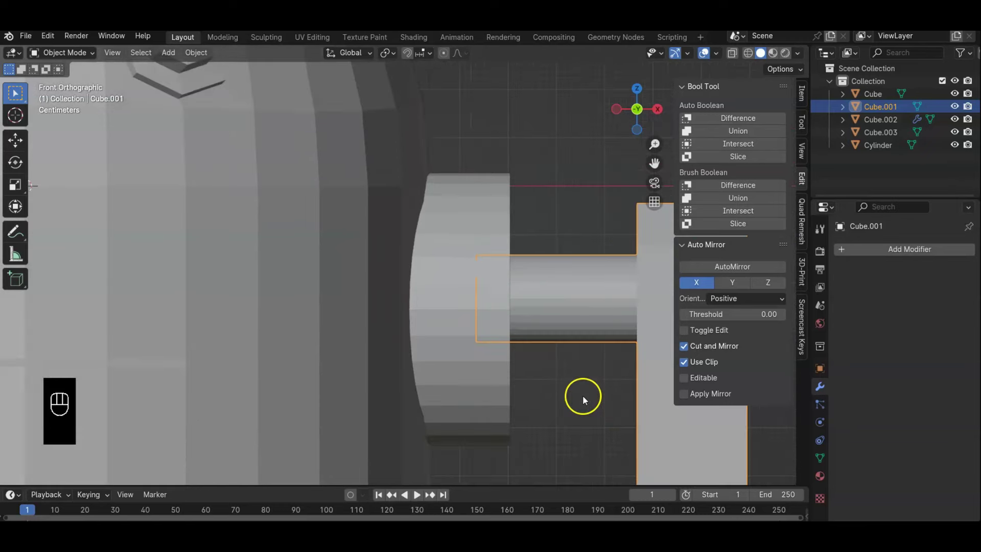
scroll(492, 311, "down", 10)
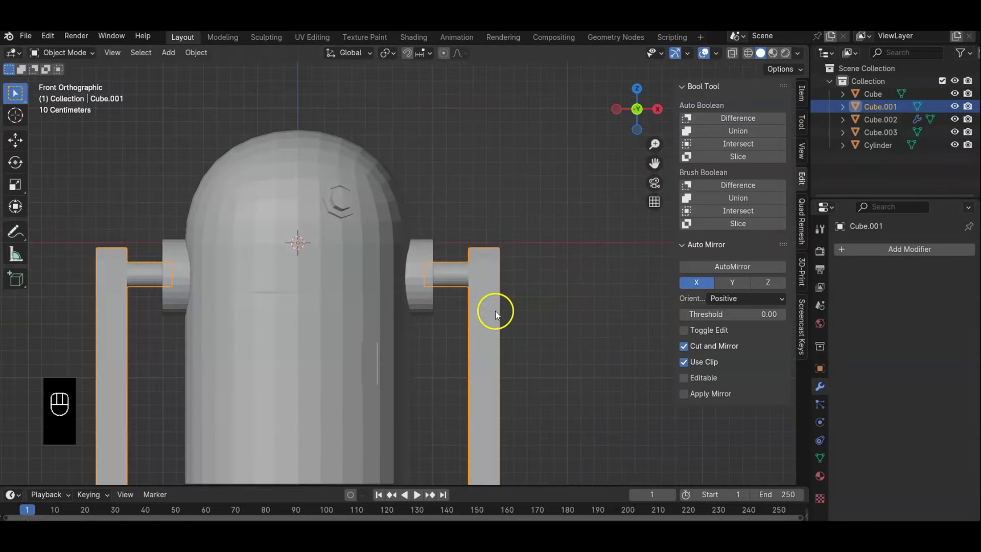
scroll(520, 316, "up", 2)
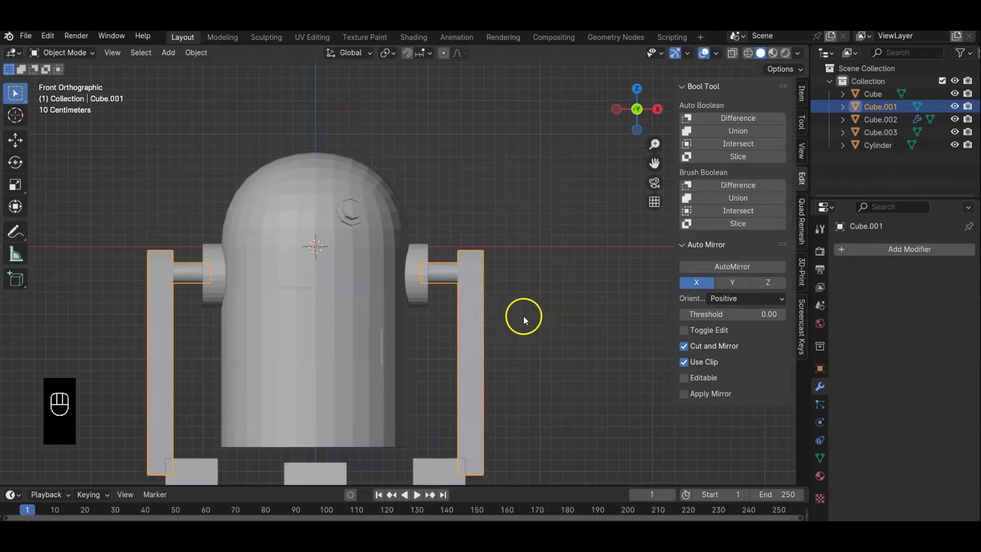
scroll(523, 312, "down", 3)
key("KP_3")
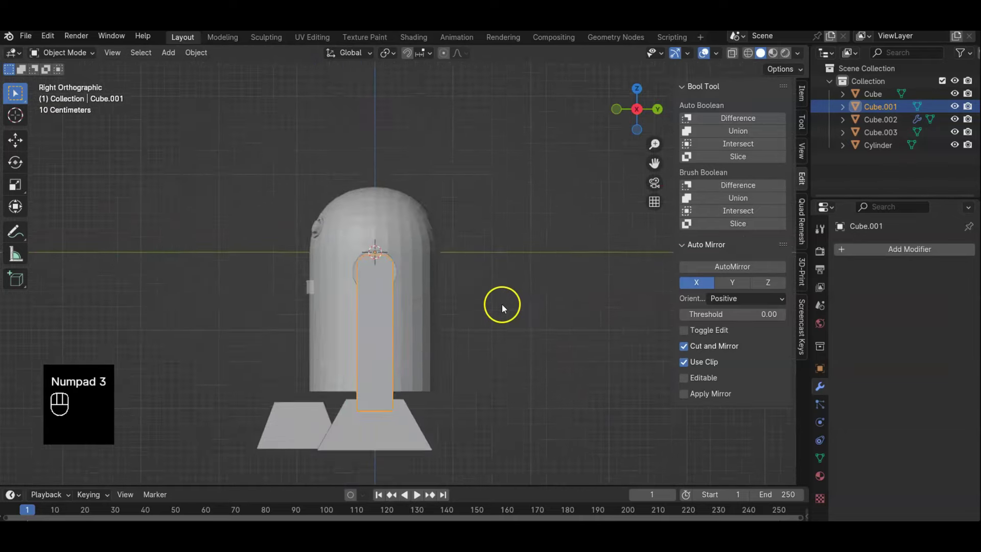
scroll(340, 308, "up", 5)
middle_click_drag(341, 308, 482, 365, "shift")
scroll(362, 278, "down", 4)
scroll(448, 309, "up", 3)
middle_click_drag(402, 309, 486, 301)
key("Tab")
key("Tab")
Step: Bevel the horizontal edge loop at the base of the body's dome with 2 segments and a width of about 0.018 m
left_click(423, 260)
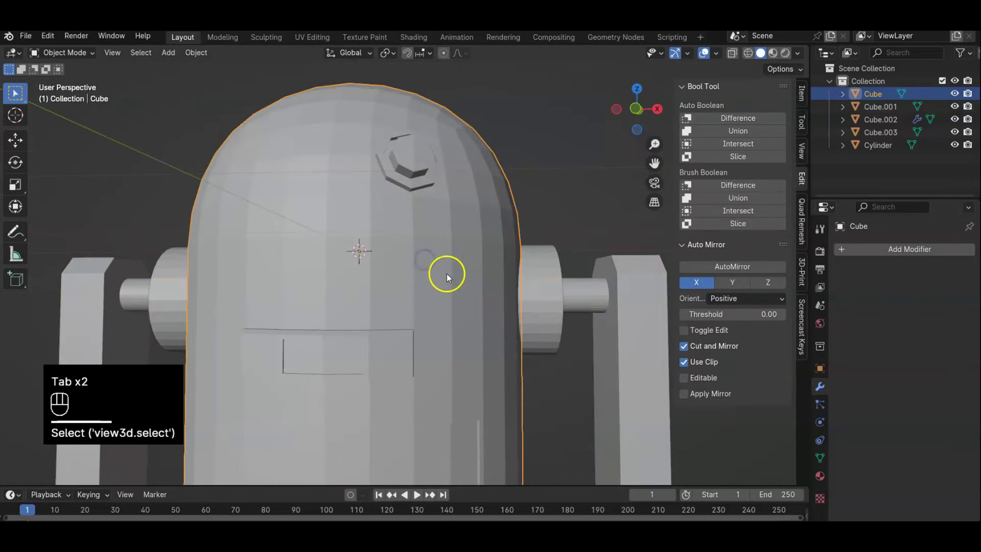
key("Tab")
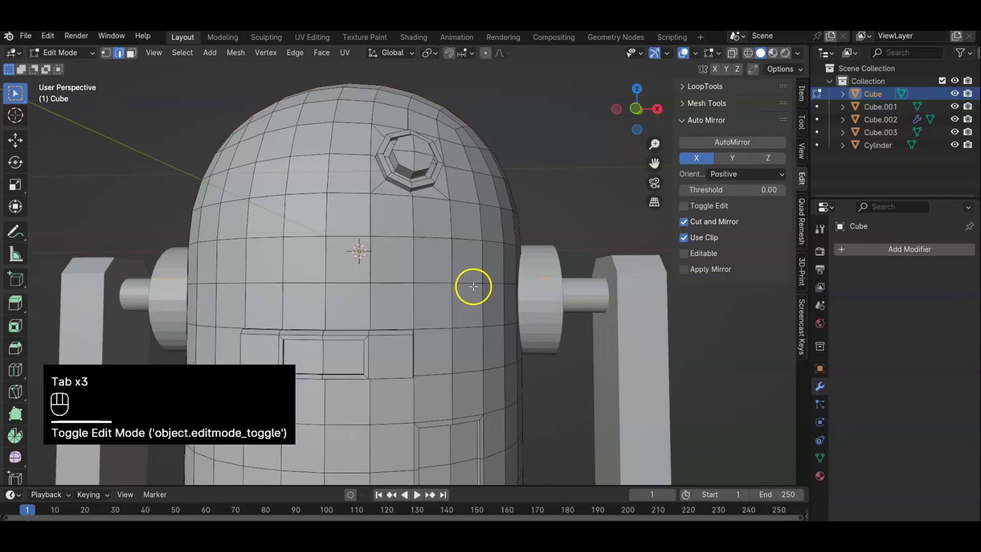
key("2")
left_click(439, 236, "alt")
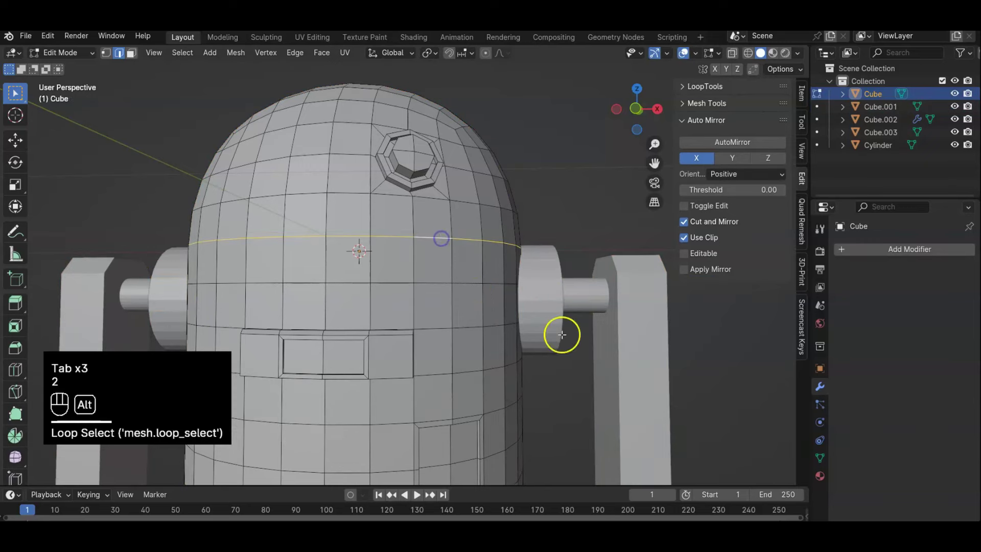
key("ctrl+b")
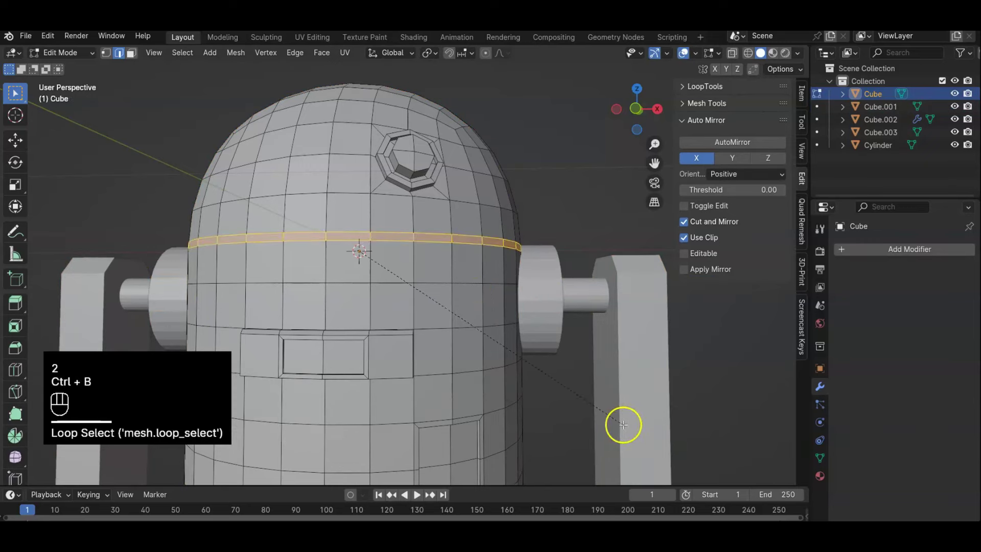
left_click(623, 425)
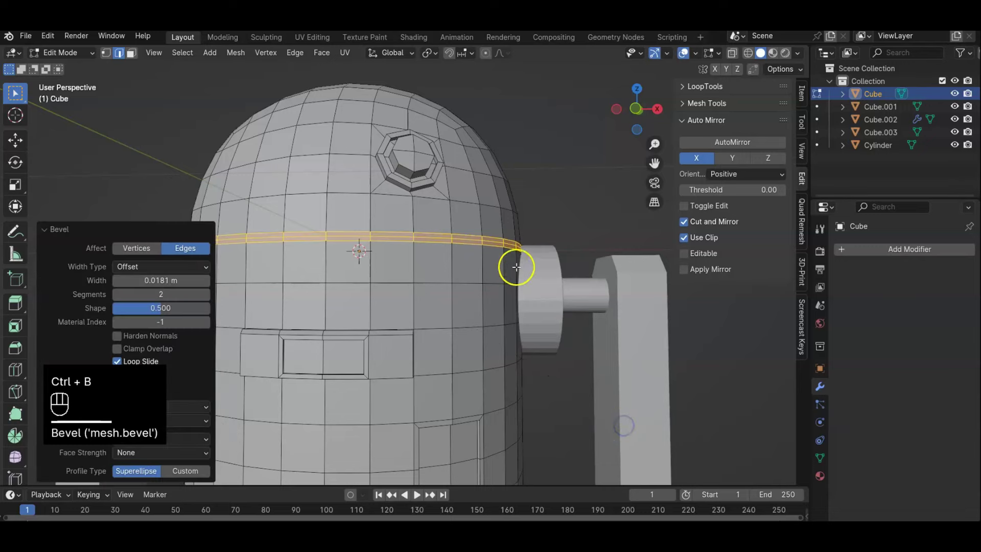
Step: Scale the middle edge loop of the dome's bevelled band inward to about 0.954 to form a groove
scroll(516, 261, "up", 4)
left_click(492, 206, "alt")
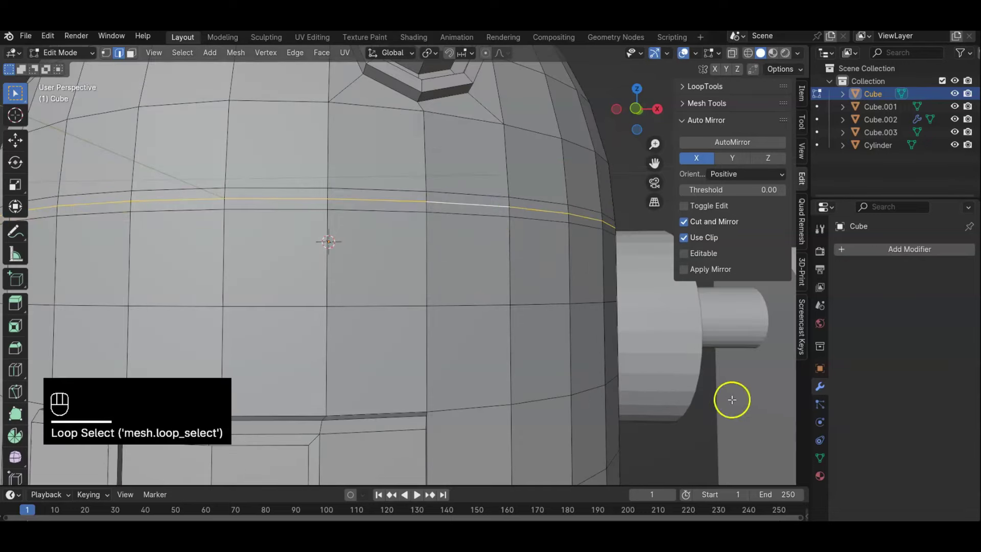
scroll(700, 403, "down", 4)
key("s")
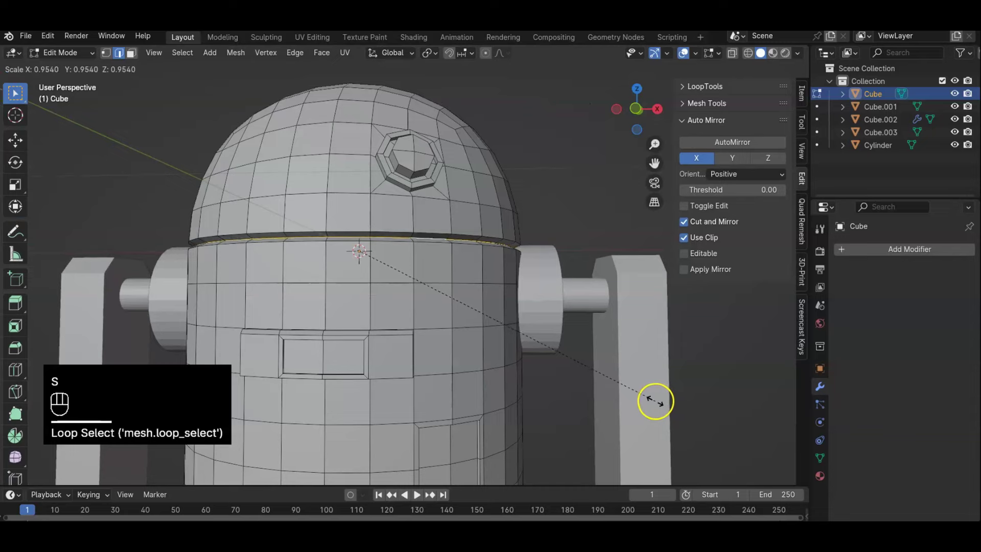
left_click(652, 399)
mouse_move(565, 382)
middle_mouse_down()
mouse_move(523, 385)
mouse_move(550, 385)
middle_mouse_up()
left_click(573, 386)
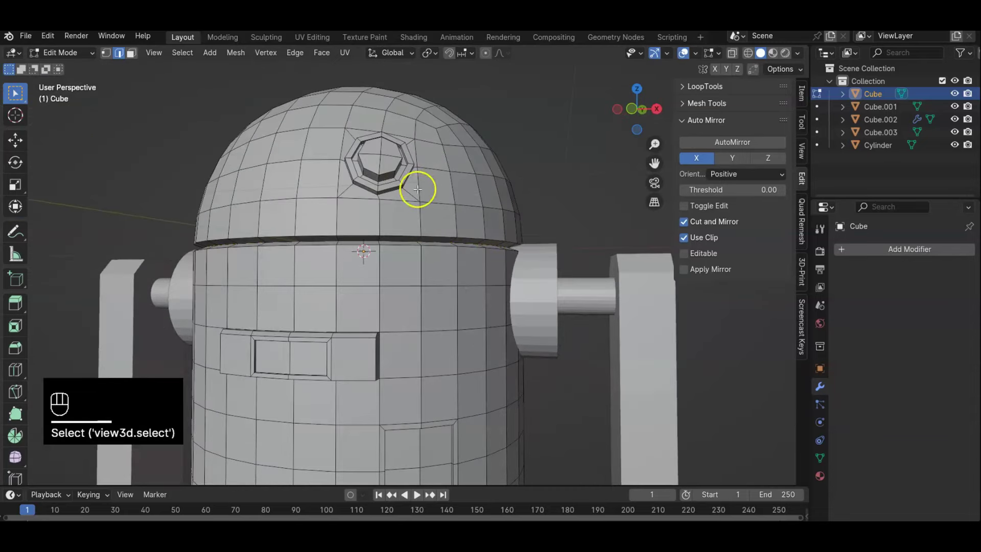
Step: Examine the dome groove from several angles, leave Edit Mode, and view the whole figure
middle_click_drag(448, 256, 506, 265)
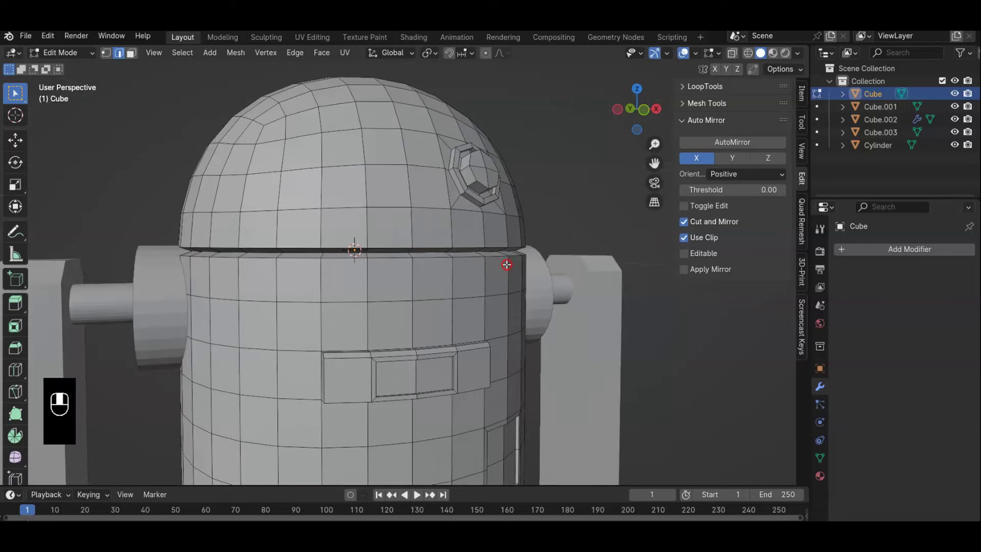
middle_click_drag(472, 307, 485, 336, "shift")
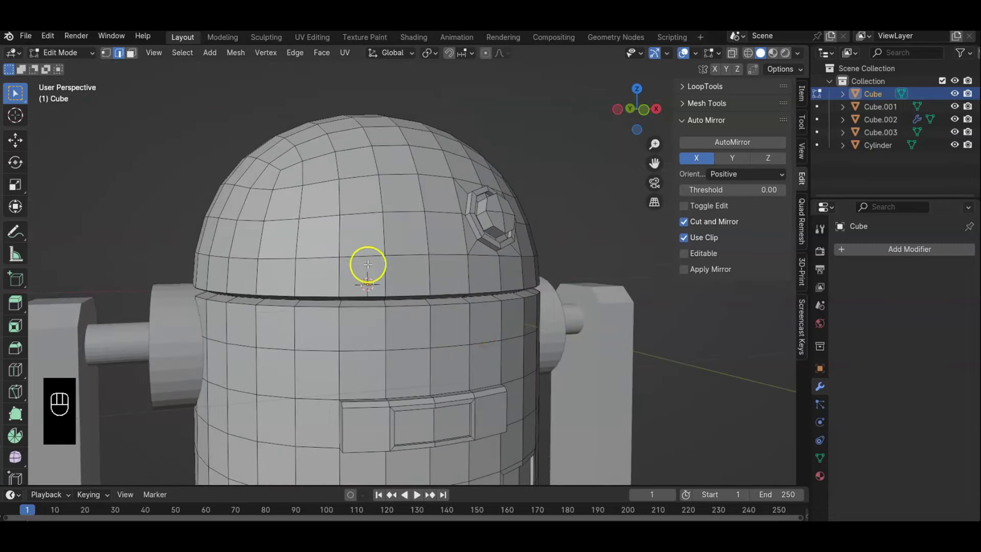
middle_click_drag(422, 366, 383, 204, "shift")
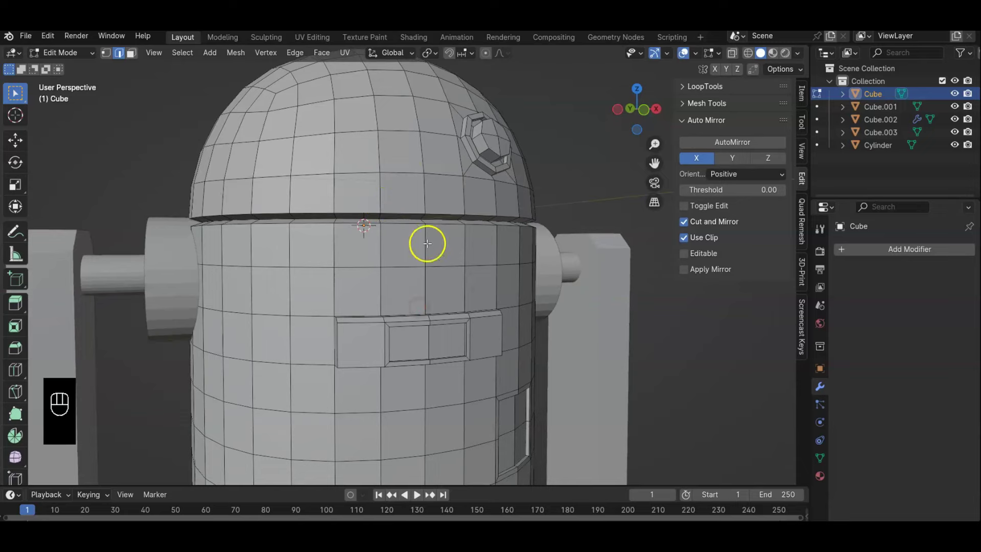
middle_click_drag(440, 249, 446, 306)
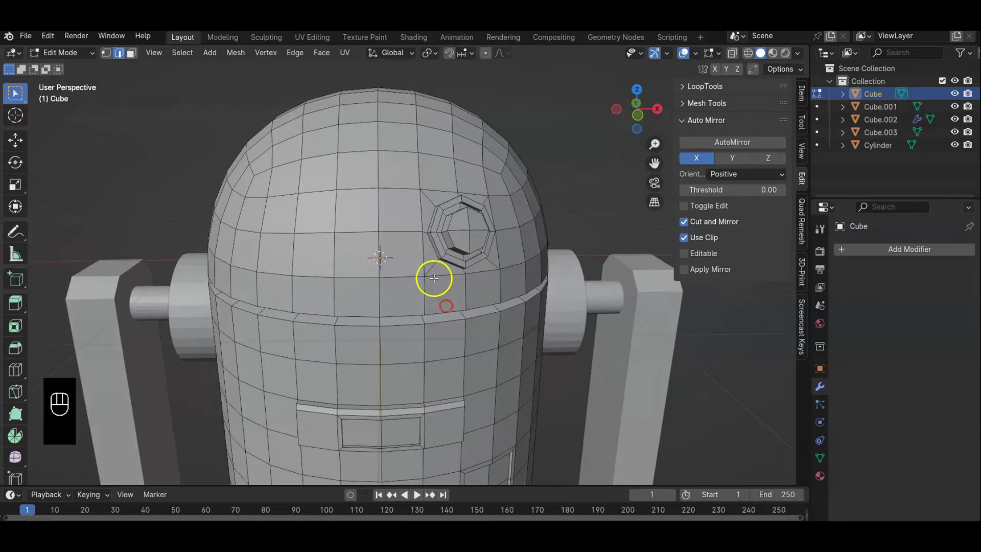
middle_click_drag(441, 272, 483, 272, "shift")
left_click(403, 184)
key("Tab")
scroll(505, 314, "down", 4)
scroll(482, 272, "down", 2)
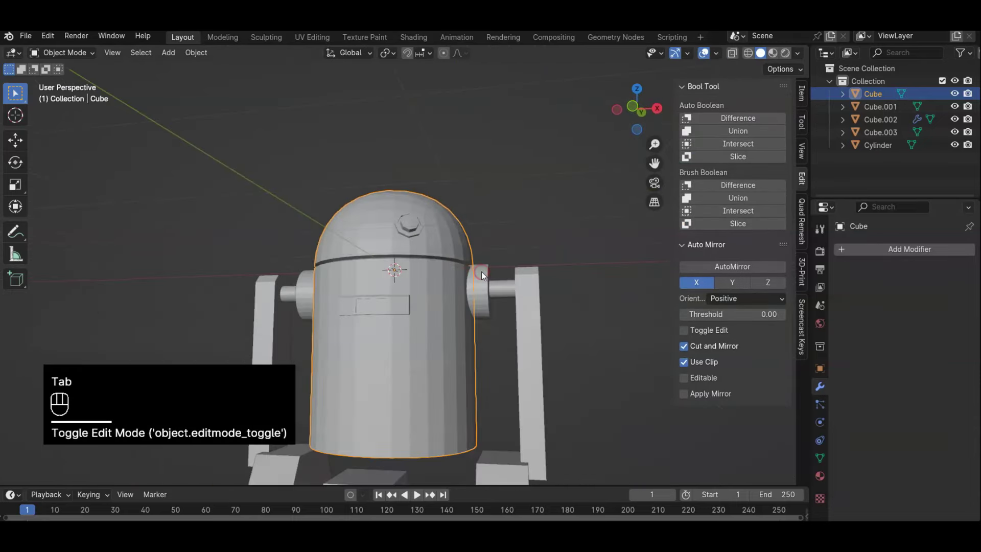
middle_click_drag(472, 320, 471, 281, "shift")
scroll(469, 302, "down", 1)
middle_click_drag(467, 327, 466, 306, "shift")
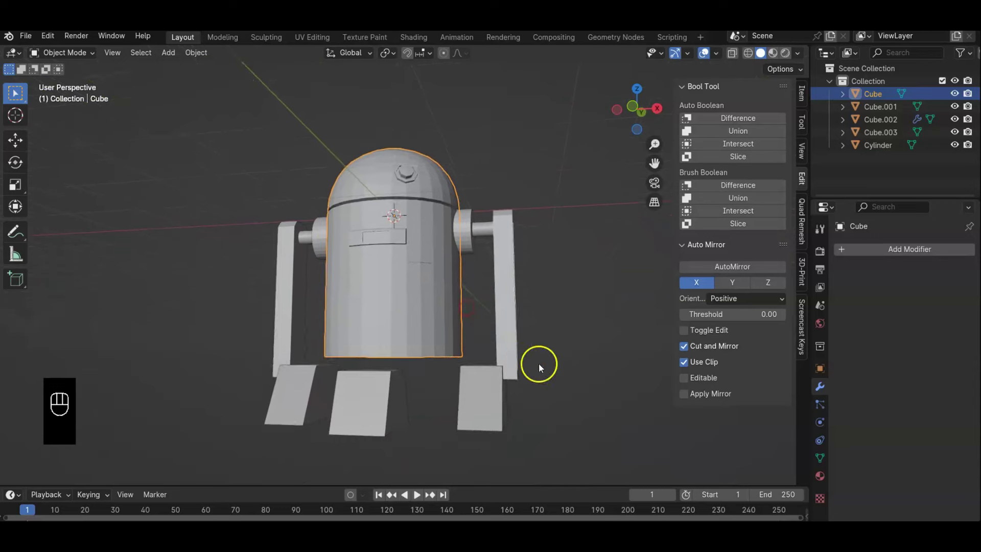
Step: Select the side feet object, enter Edit Mode, and inset the outer side face of the foot beneath the slab
middle_click_drag(539, 368, 466, 365)
left_click(446, 404)
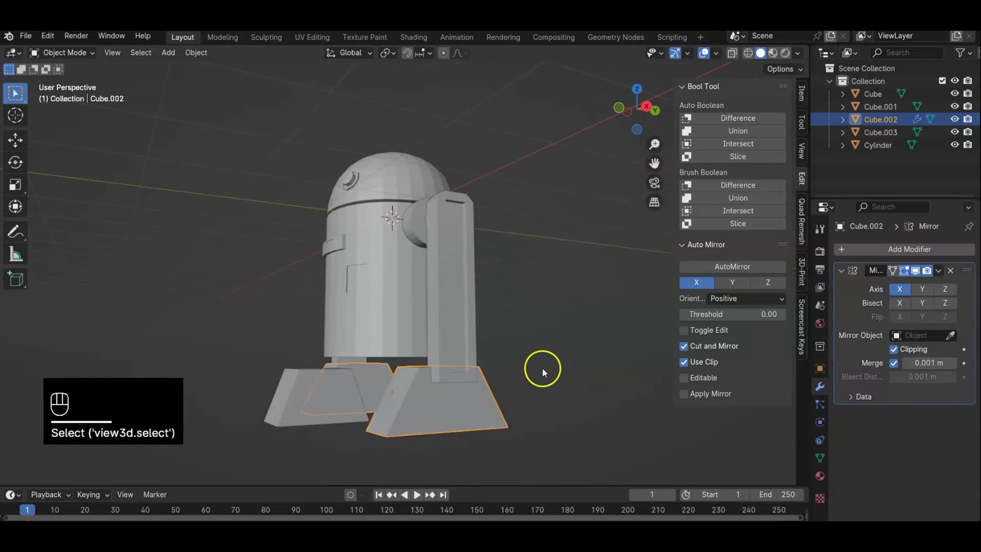
key("Tab")
middle_click_drag(559, 394, 444, 354)
left_click(445, 355)
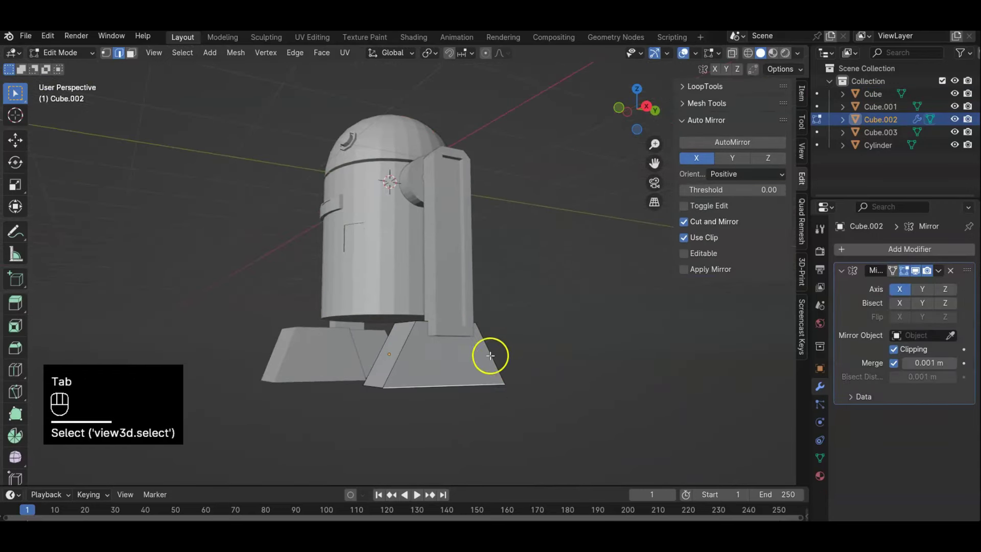
key("3")
key("i")
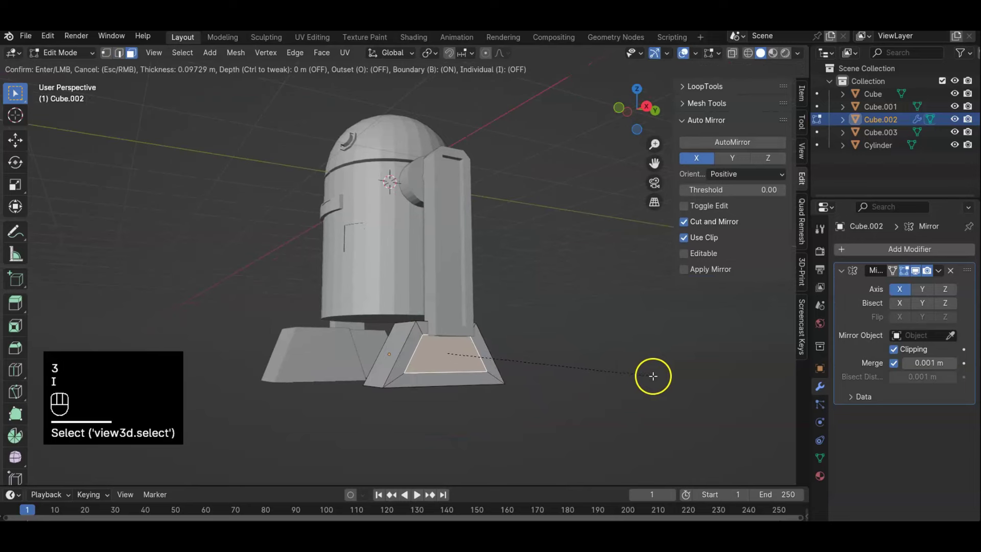
left_click(608, 377)
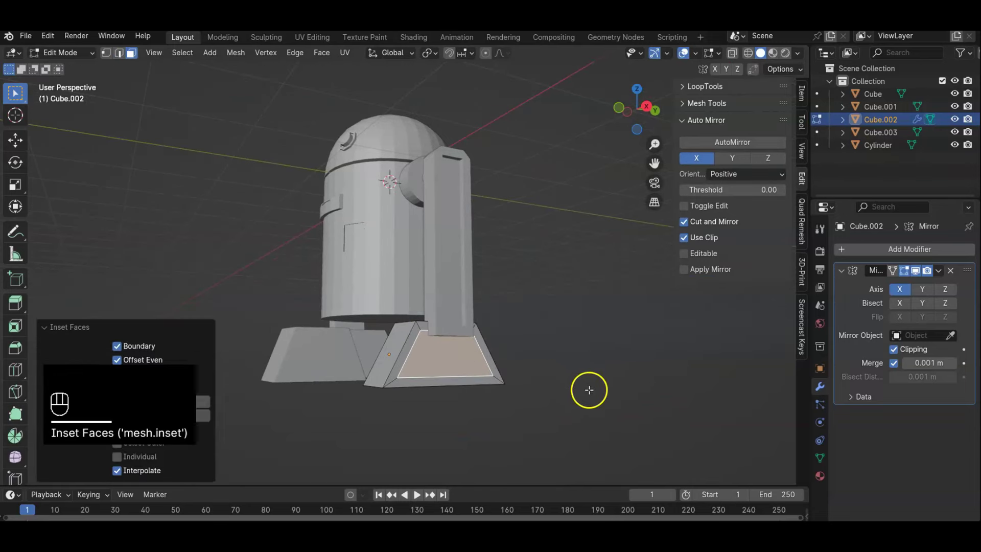
Step: Inset the foot's outer side face again and extrude it outward about 0.067 m as a raised panel
key("i")
left_click(585, 388)
key("e")
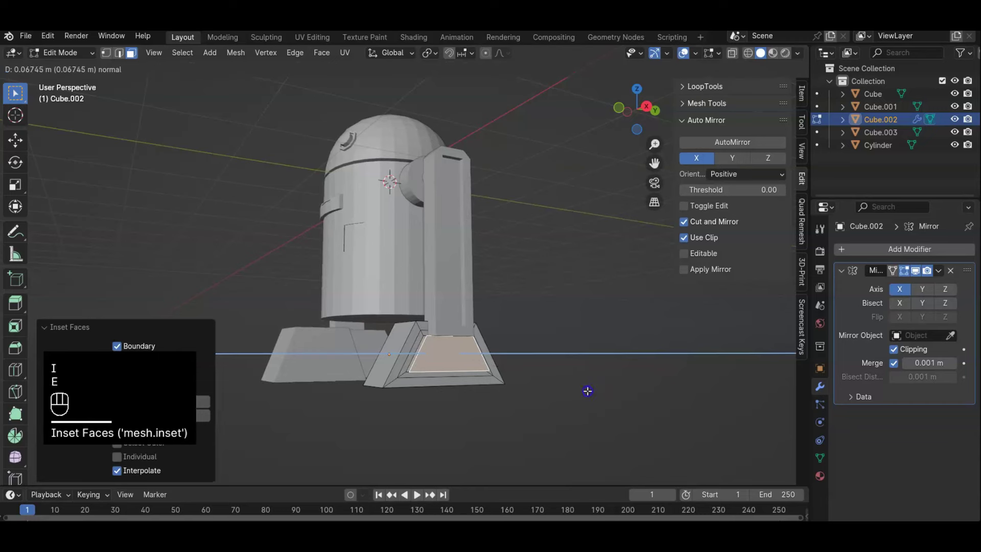
left_click(586, 391)
Step: Inset the face of the foot's raised panel and extrude it inward to form a recess
key("i")
left_click(581, 391)
key("e")
left_click(497, 397)
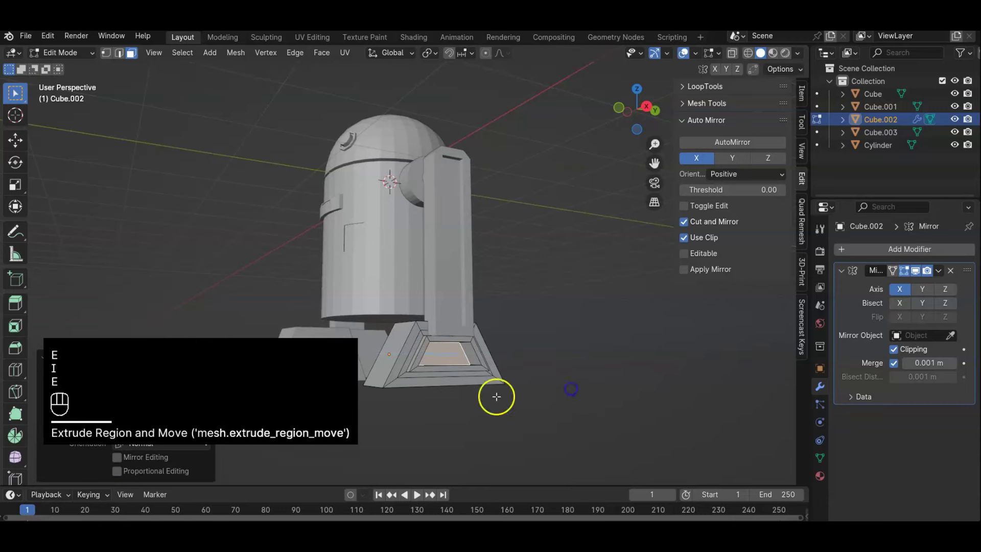
Step: Select the outer edge loop around the front of the foot's raised panel
middle_click_drag(496, 396, 475, 324)
scroll(518, 402, "up", 4)
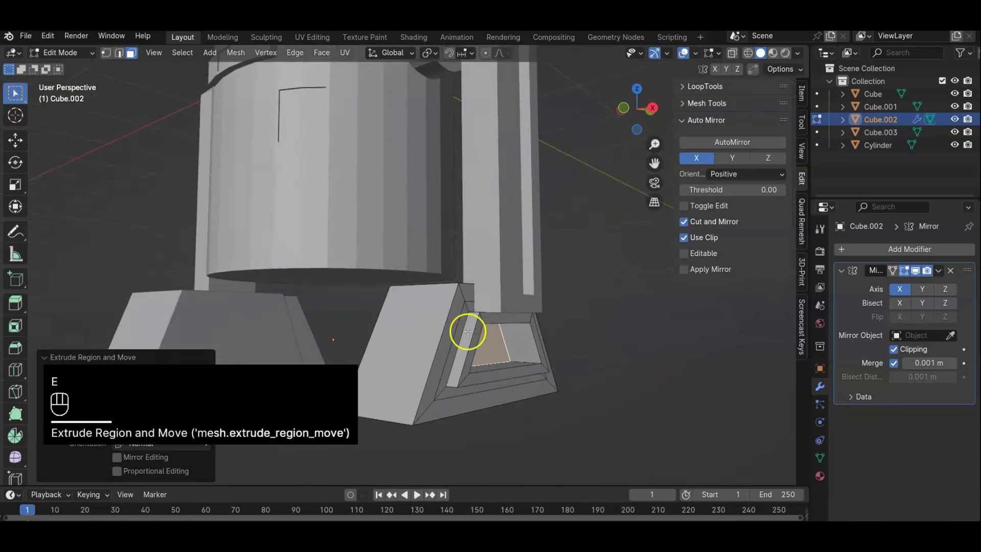
key("2")
left_click(475, 332, "alt")
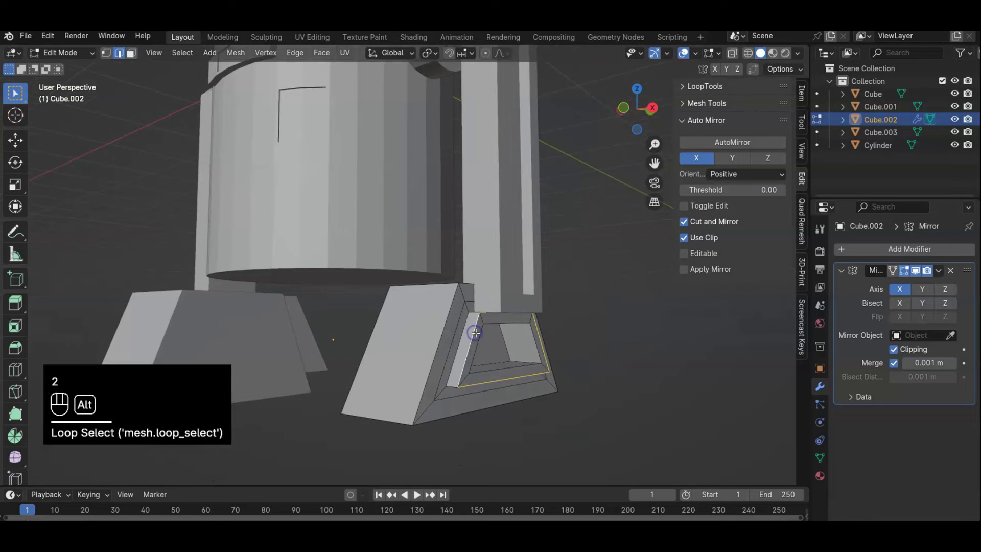
Step: Try a bevel of about 0.012 m with 2 segments on the panel's outer edge loop, and undo it
key("ctrl+b")
left_click(701, 391)
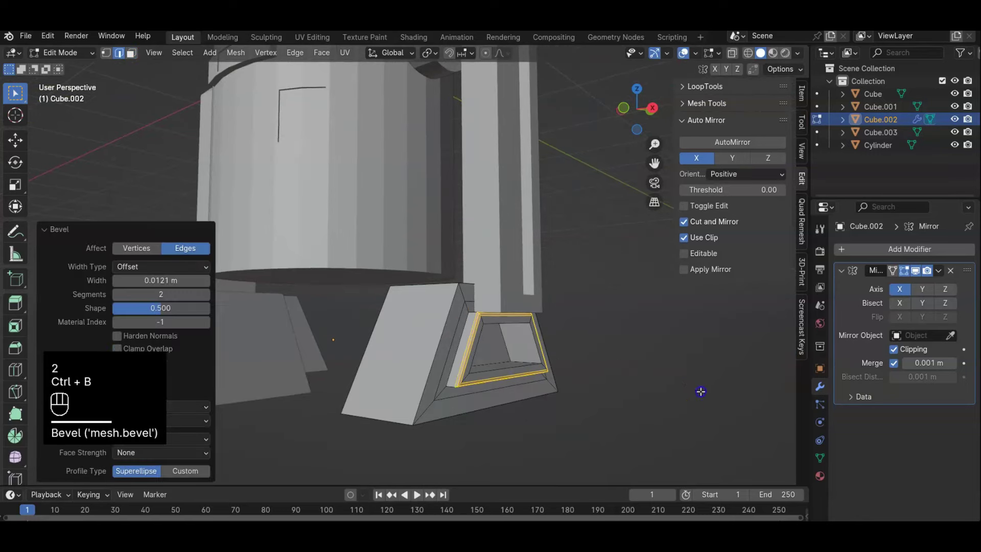
scroll(635, 388, "up", 3)
middle_click_drag(635, 388, 658, 376)
key("ctrl+z")
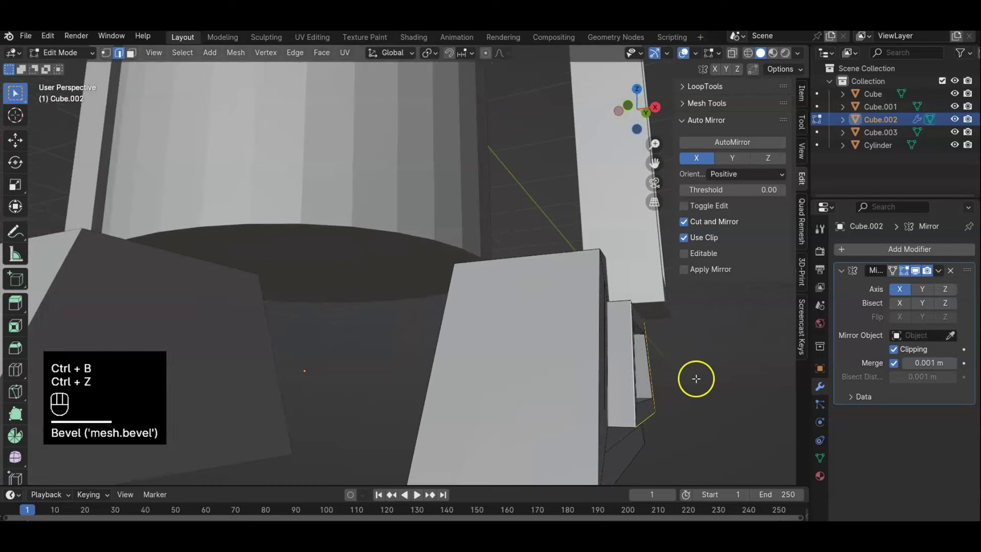
Step: Bevel the raised panel's outer edge loop with 1 segment and a width of about 0.022 m, and clear the selection
key("ctrl+b")
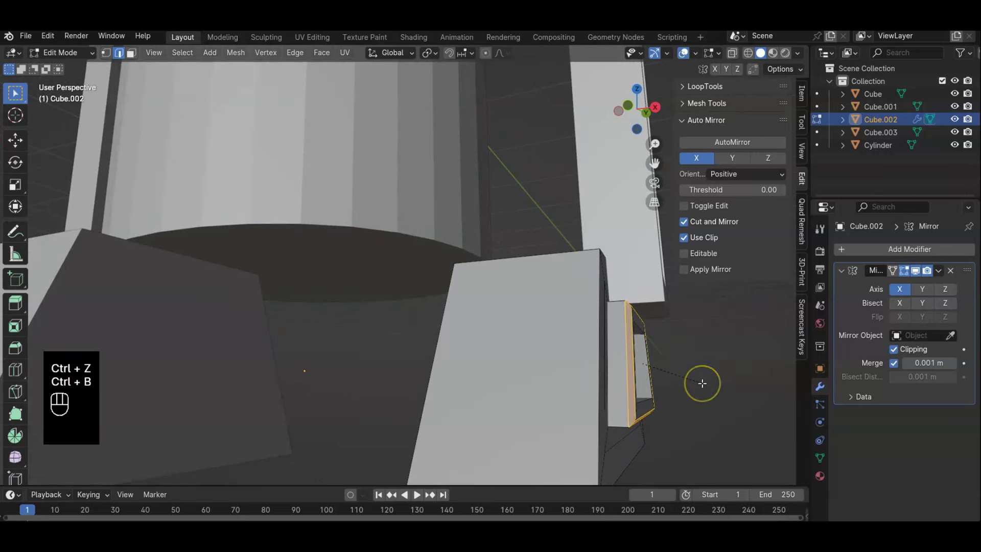
left_click(703, 386)
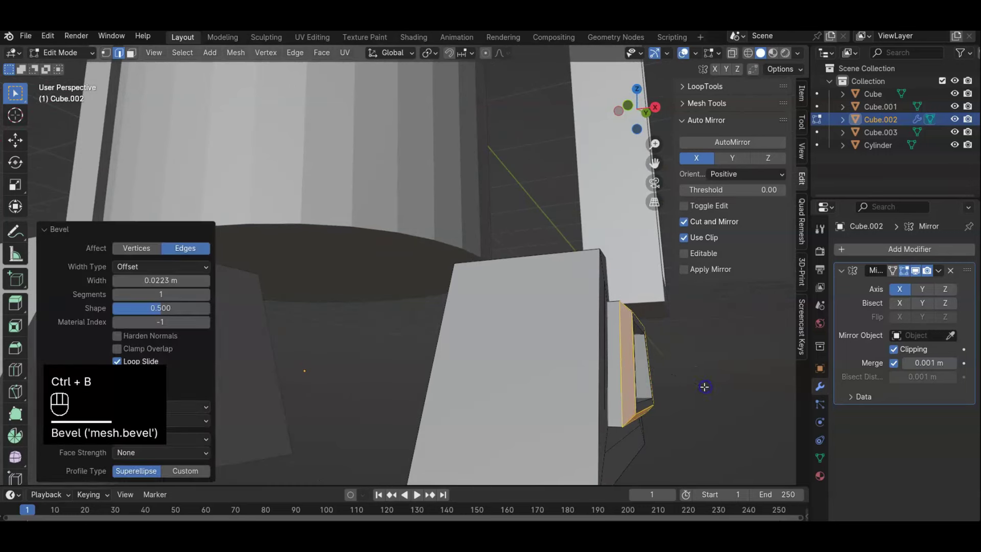
middle_click_drag(703, 386, 657, 391)
middle_click_drag(532, 406, 577, 353, "shift")
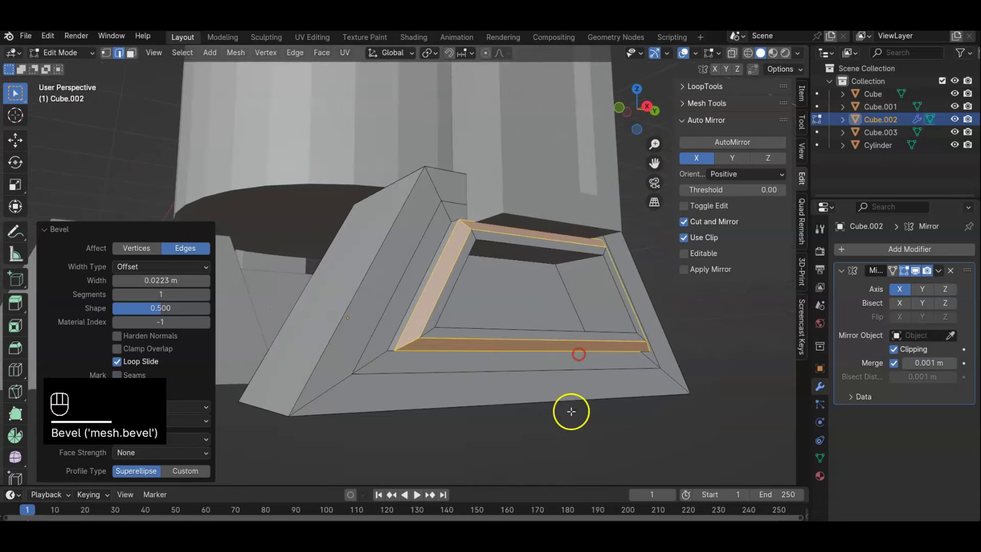
left_click(584, 445)
Step: Examine the feet and the whole figure from the front, leave Edit Mode, and check the figure at an angle
middle_click_drag(585, 444, 652, 445)
middle_click_drag(593, 372, 519, 357, "shift")
scroll(518, 400, "down", 2)
scroll(519, 364, "down", 3)
key("KP_1")
scroll(512, 357, "down", 2)
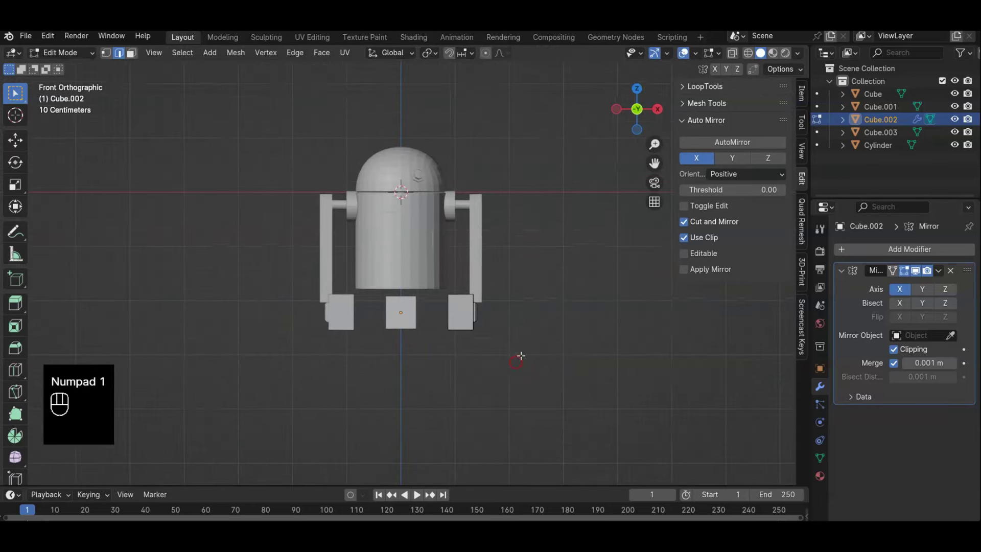
scroll(519, 357, "up", 3)
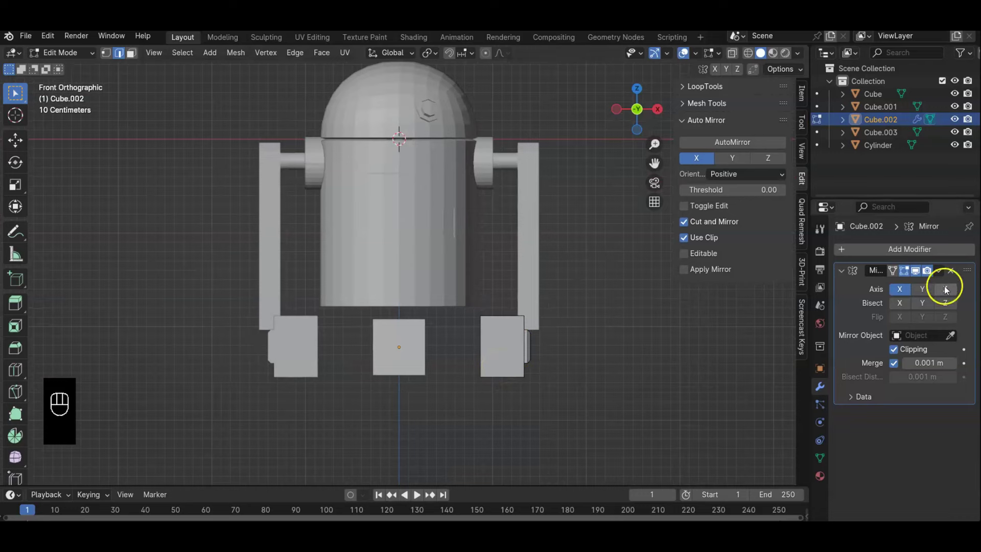
left_click(926, 270)
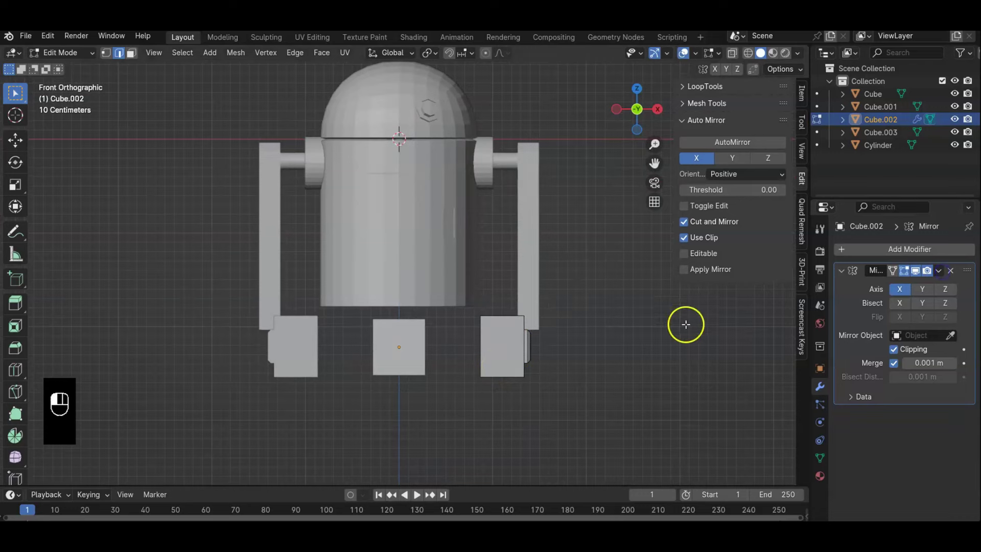
key("Tab")
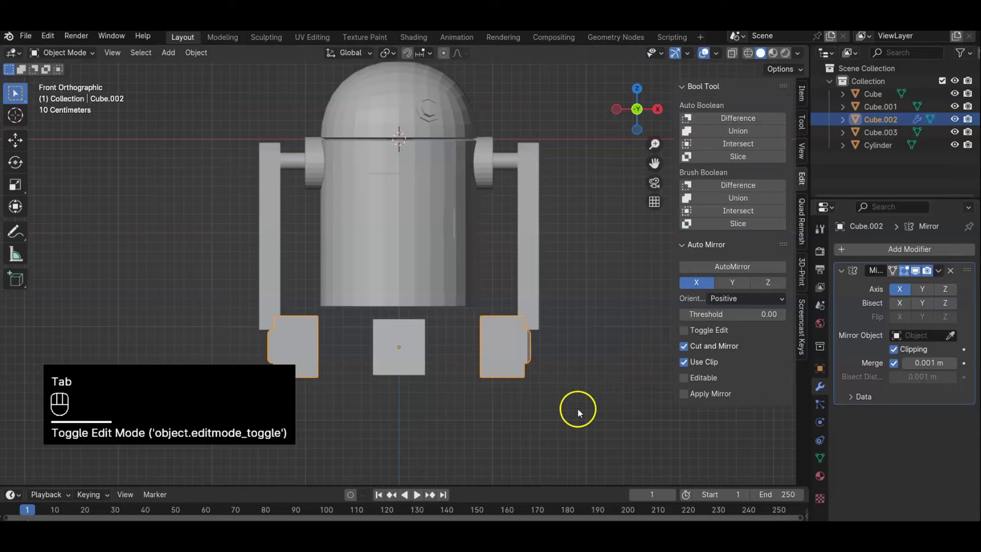
scroll(578, 403, "down", 3)
middle_click_drag(584, 353, 560, 370, "shift")
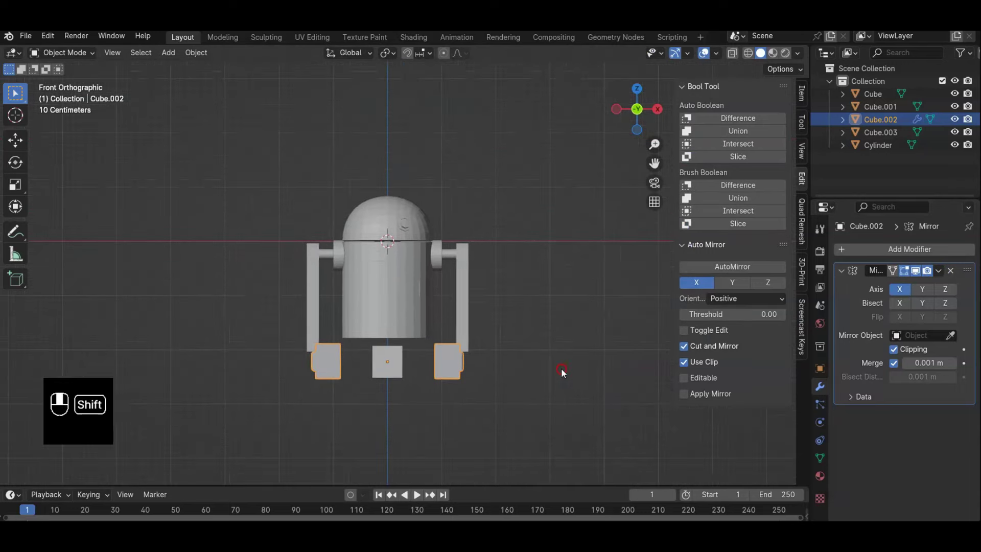
scroll(558, 350, "up", 4)
middle_click_drag(571, 335, 480, 331)
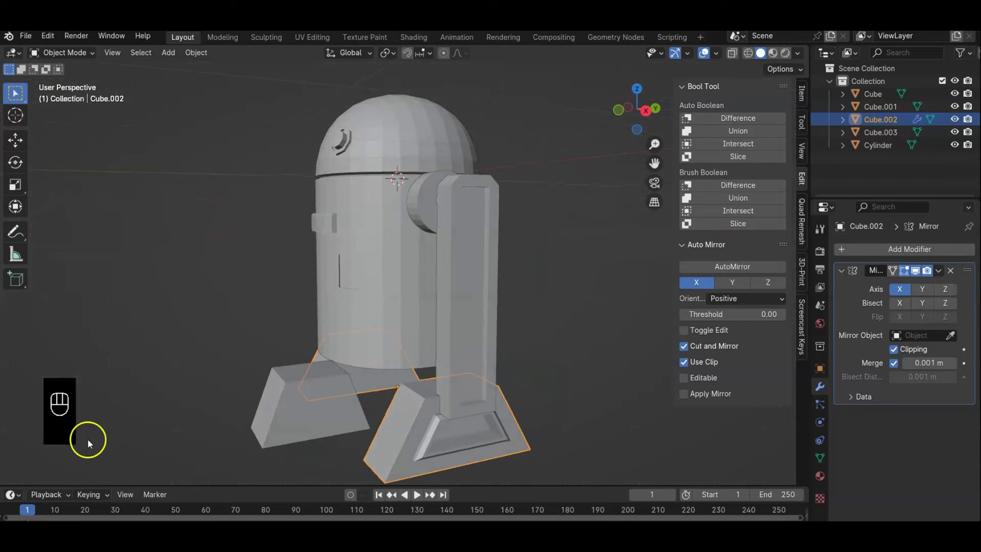